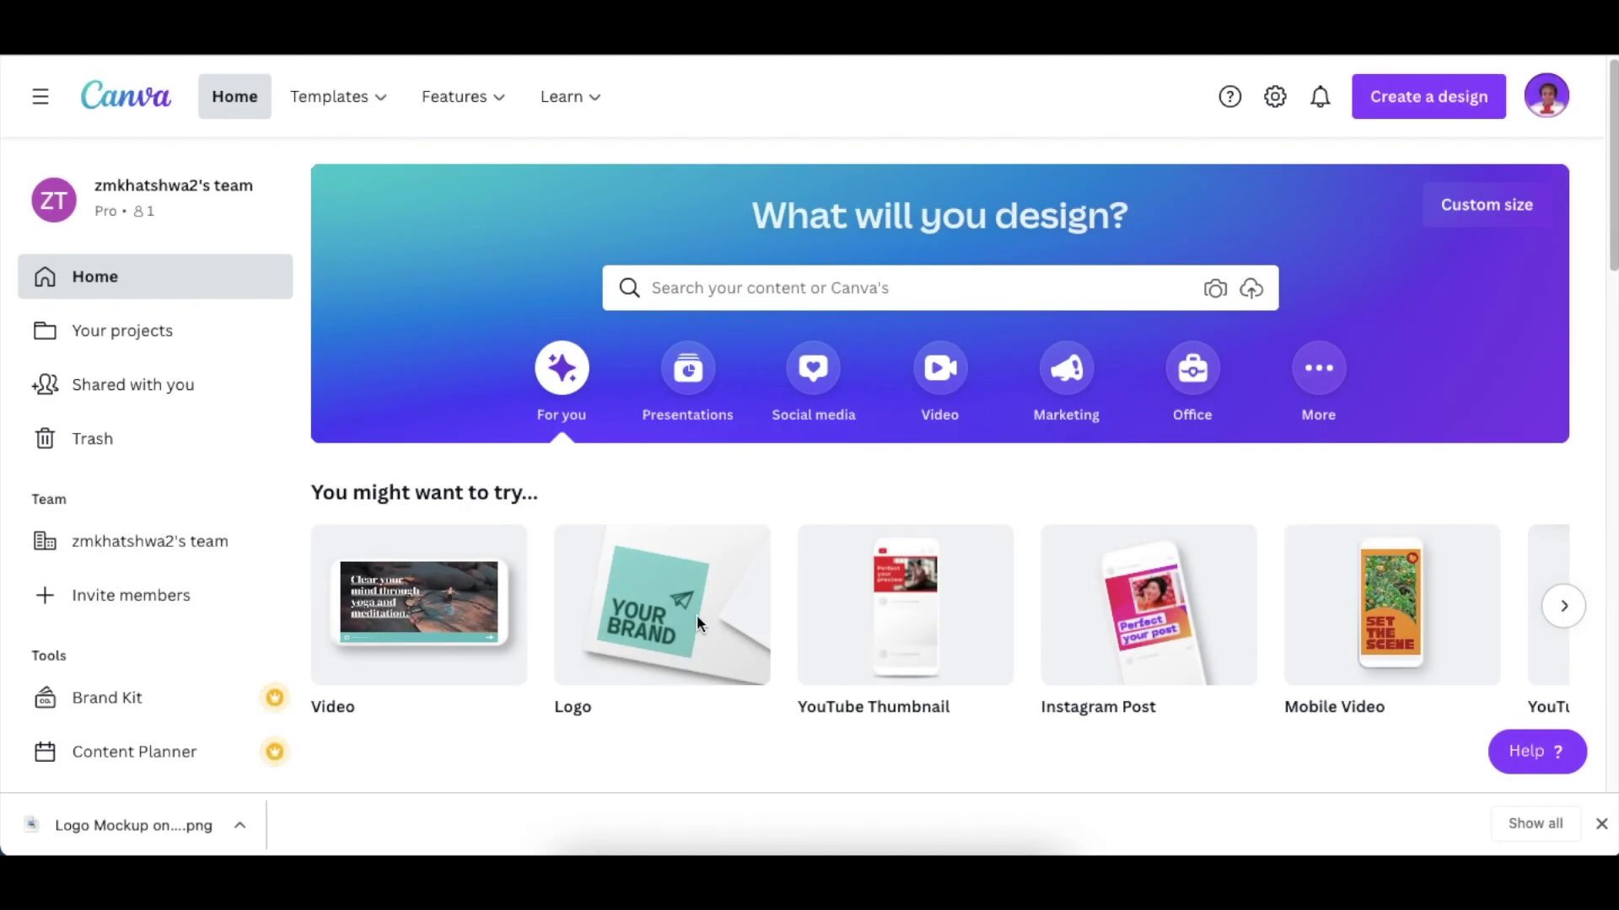
Step: Start a blank 500 × 500 px Logo design from the Canva home page
{"action": "mouse_move", "coordinate": [679, 612]}
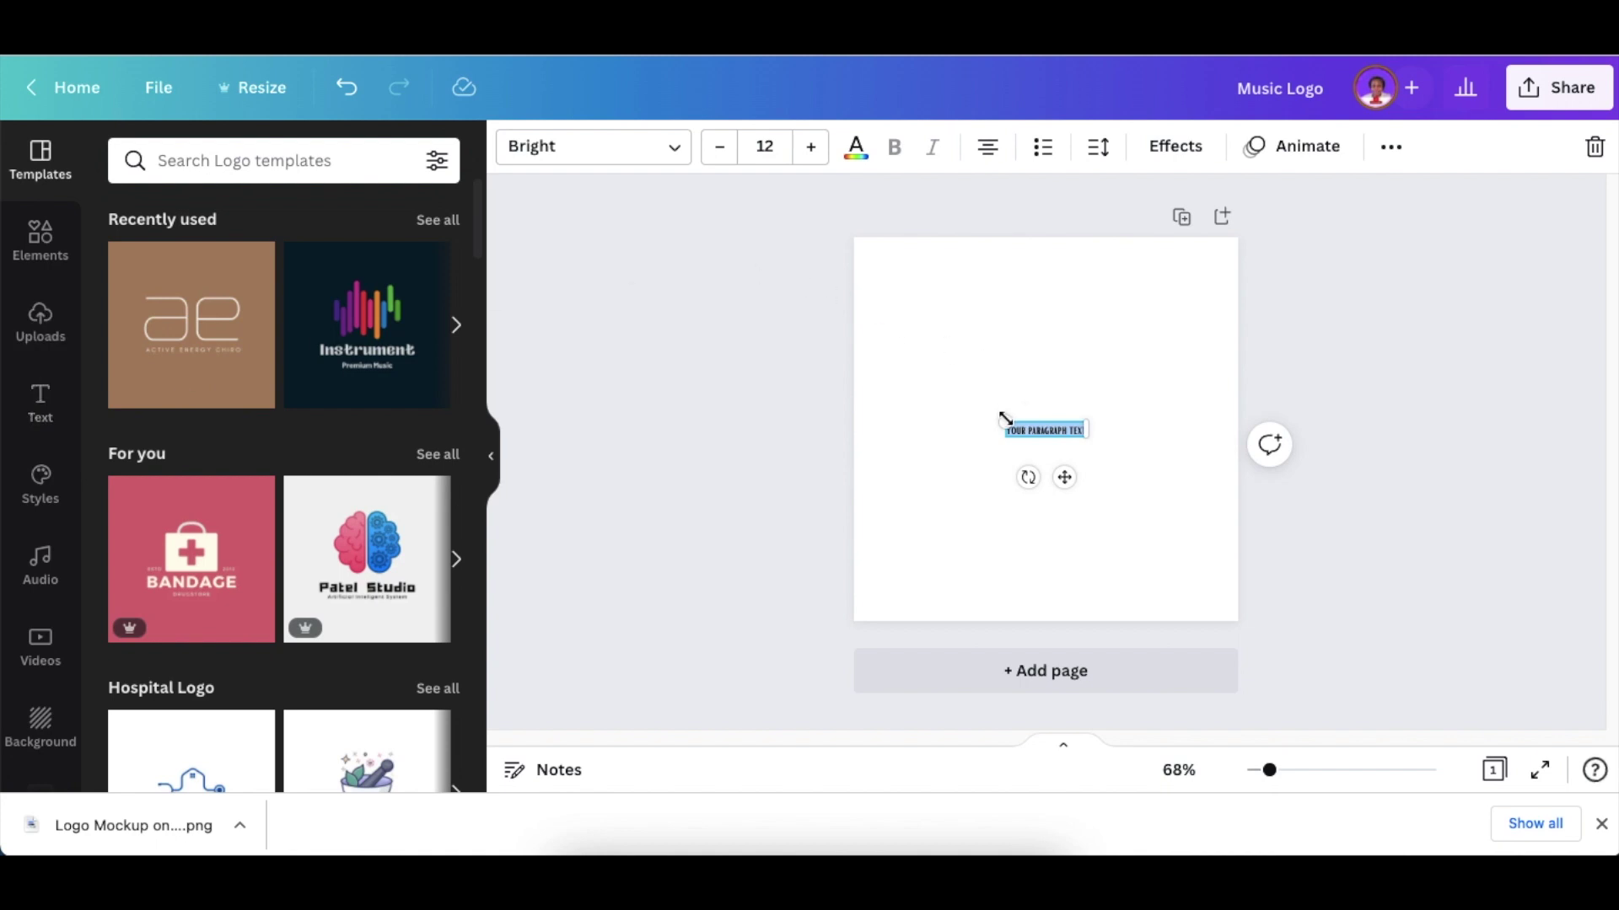
Step: Change the placeholder text to 'RM' in the Archivo Black font
{"action": "left_click_drag", "start_coordinate": [1005, 419], "coordinate": [675, 202]}
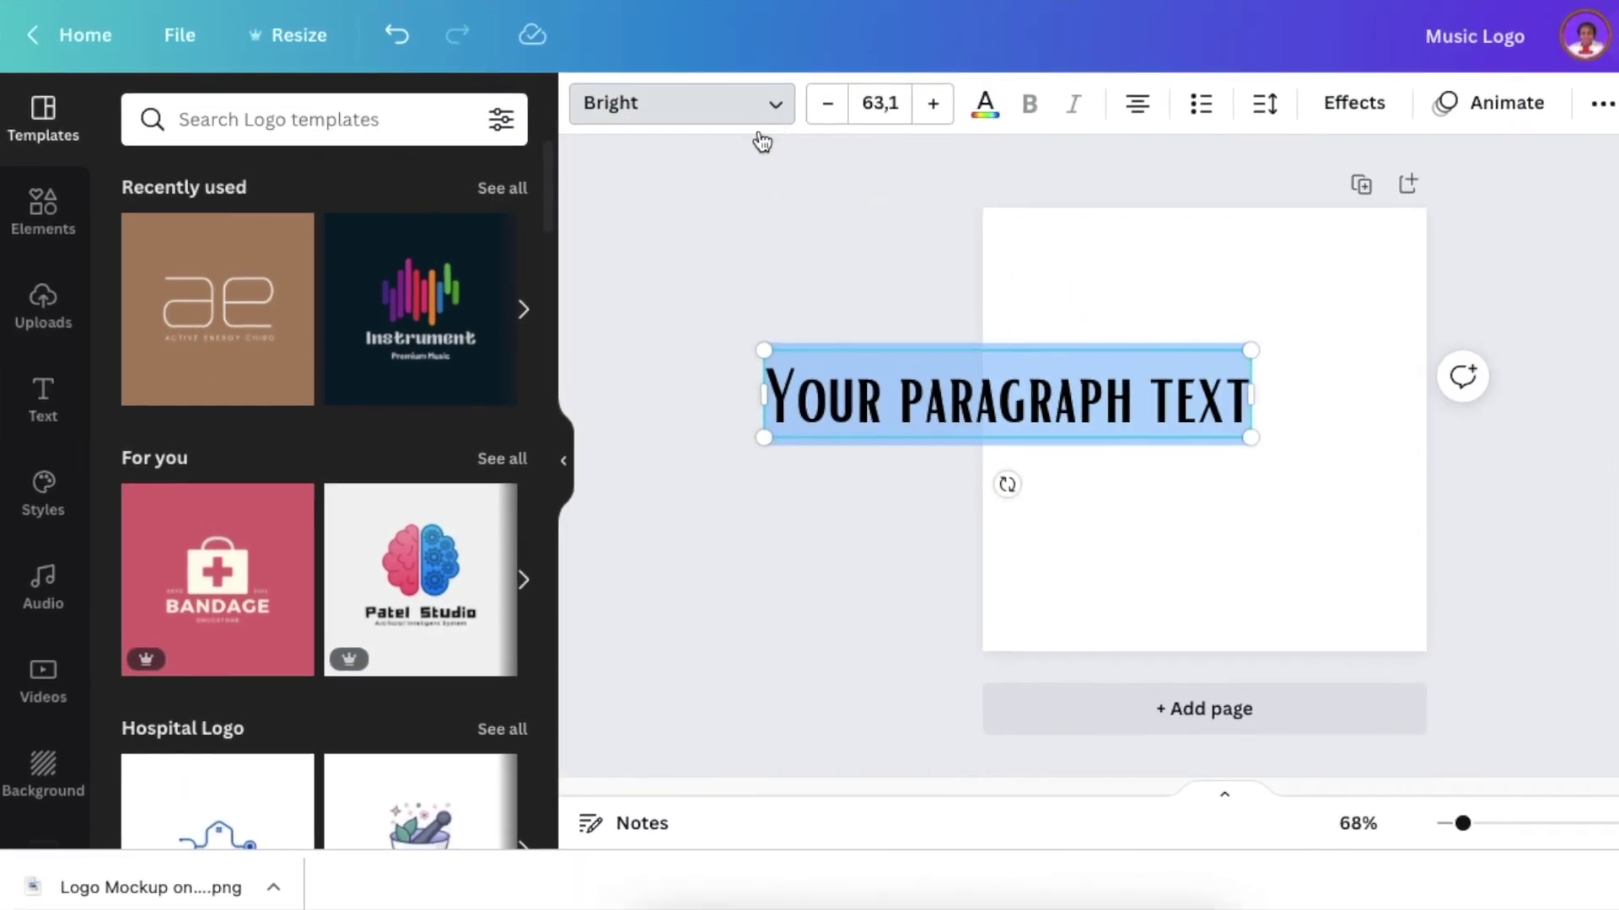
{"action": "left_click", "coordinate": [761, 126]}
{"action": "left_click", "coordinate": [253, 291]}
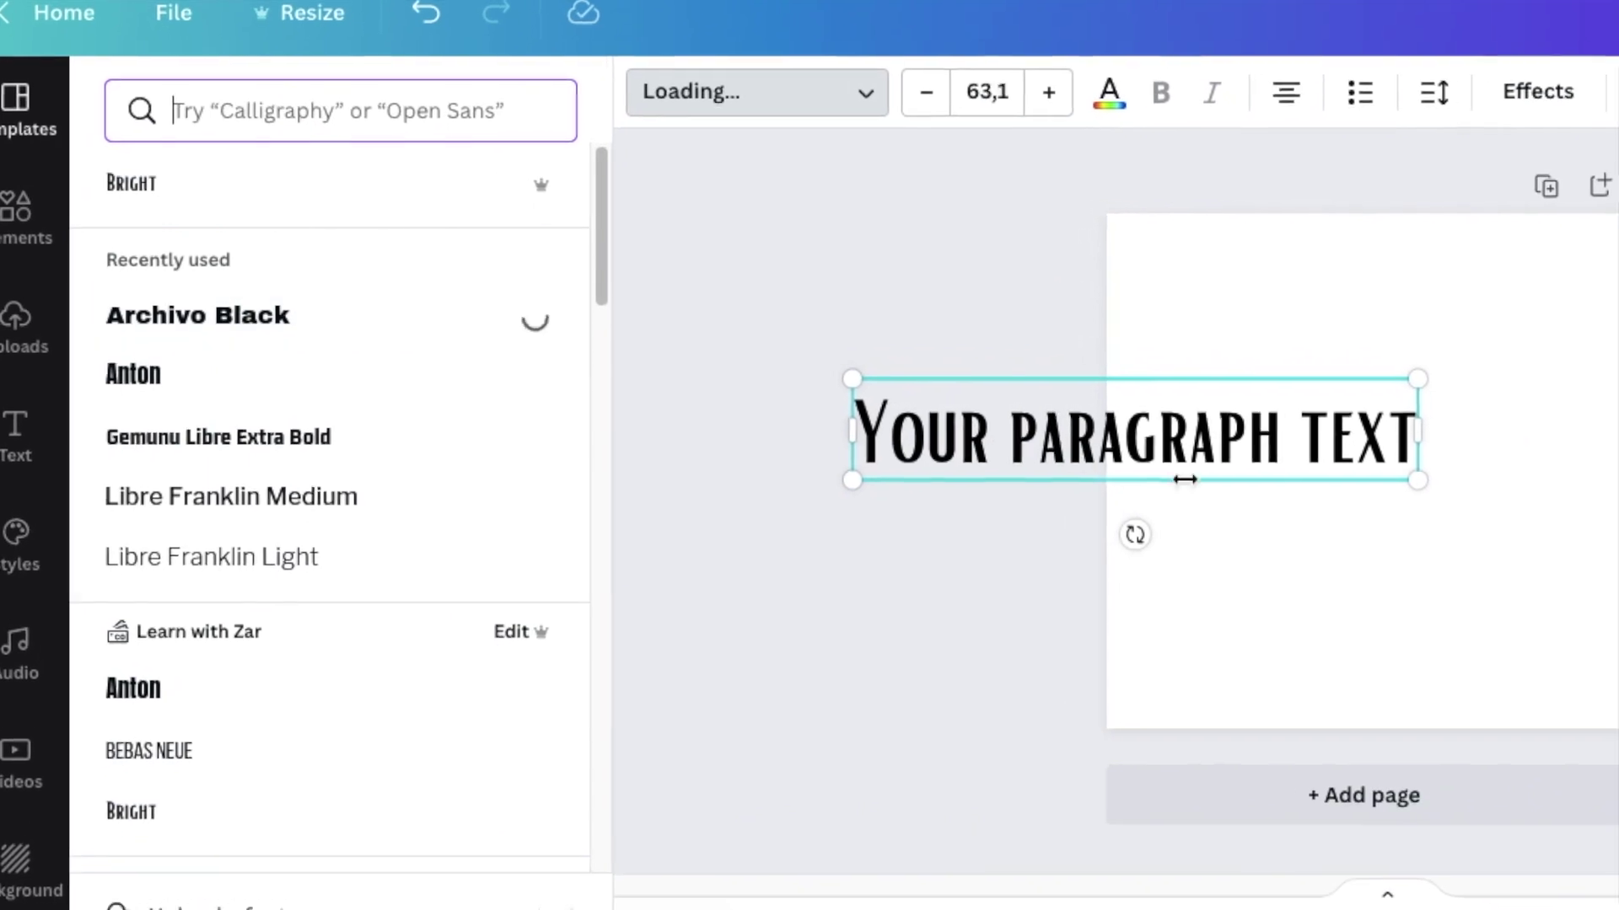
{"action": "double_click", "coordinate": [1223, 590]}
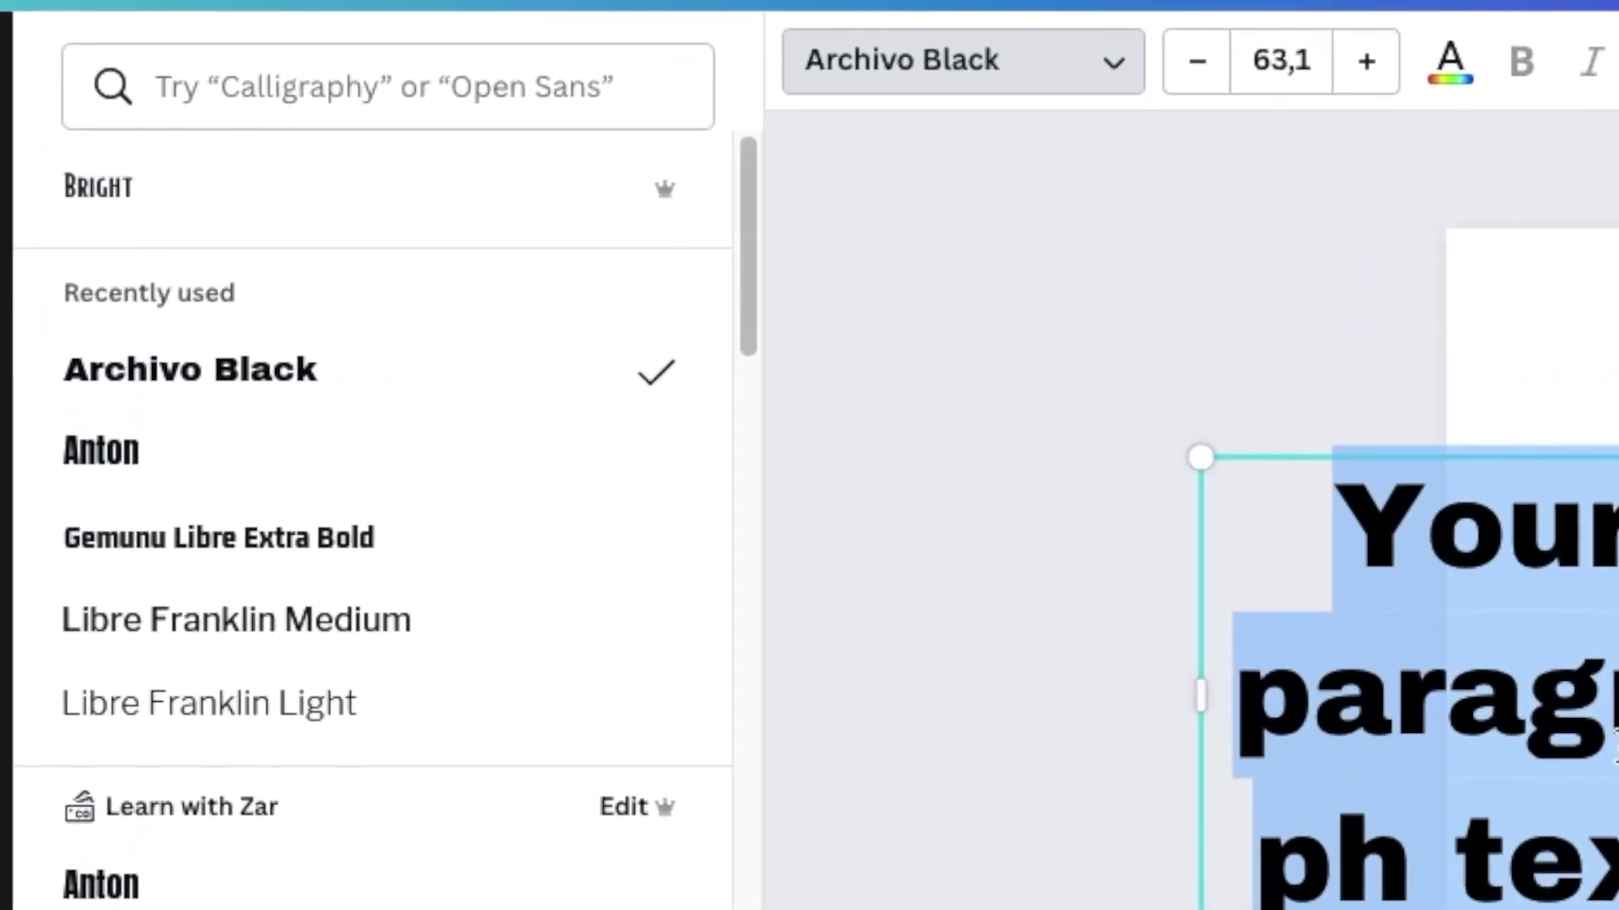
{"action": "type", "text": "r"}
{"action": "key", "text": "BackSpace"}
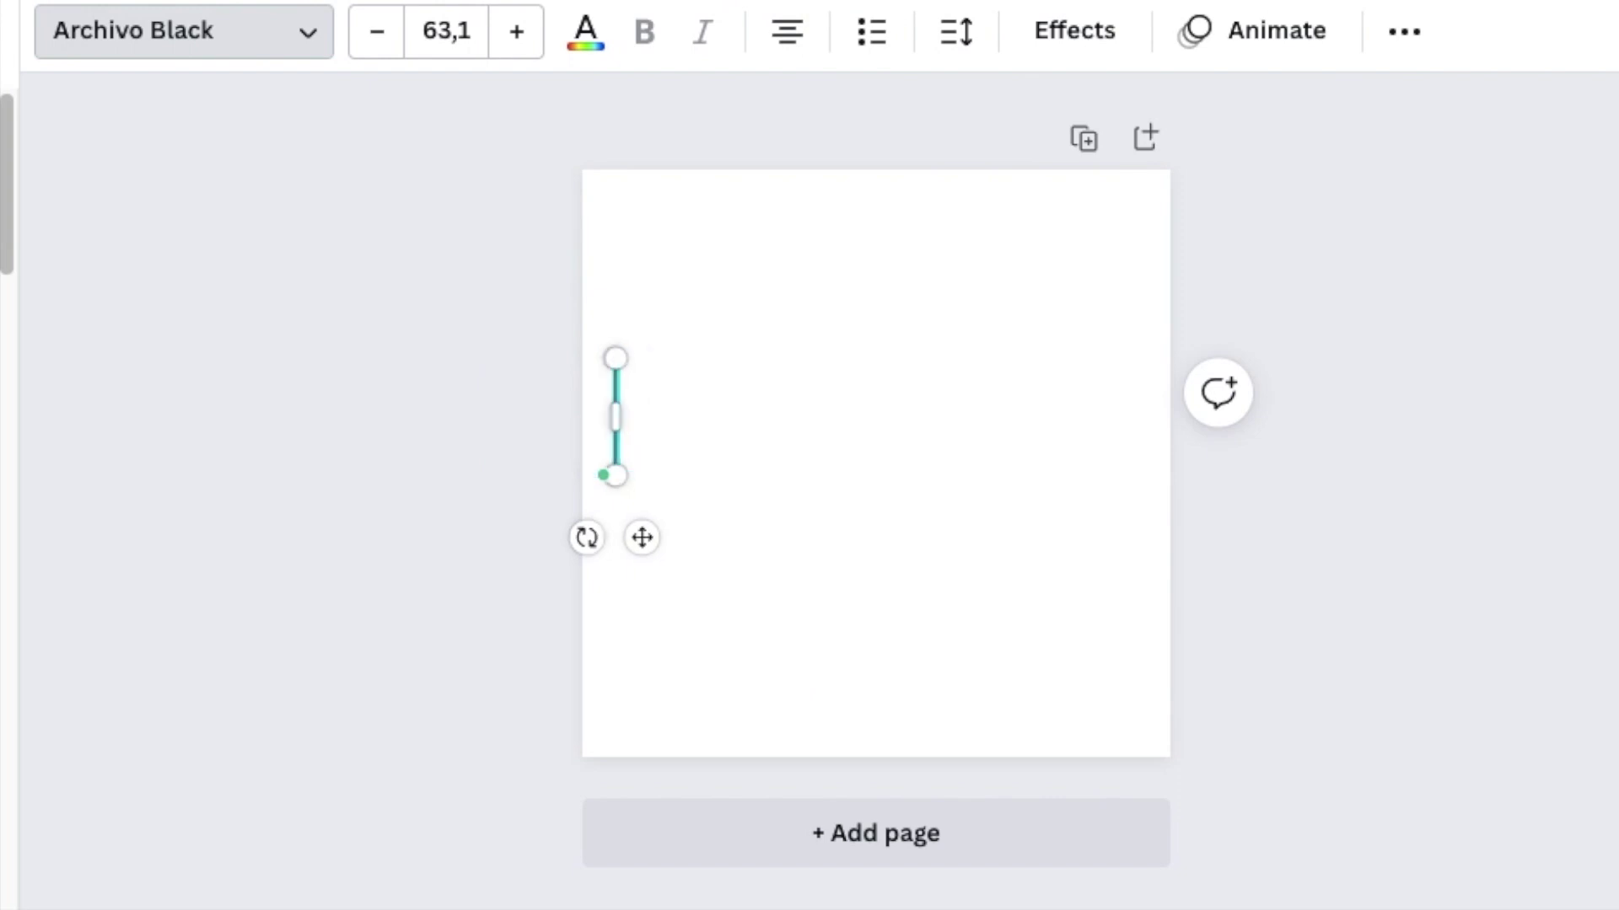
{"action": "type", "text": "R"}
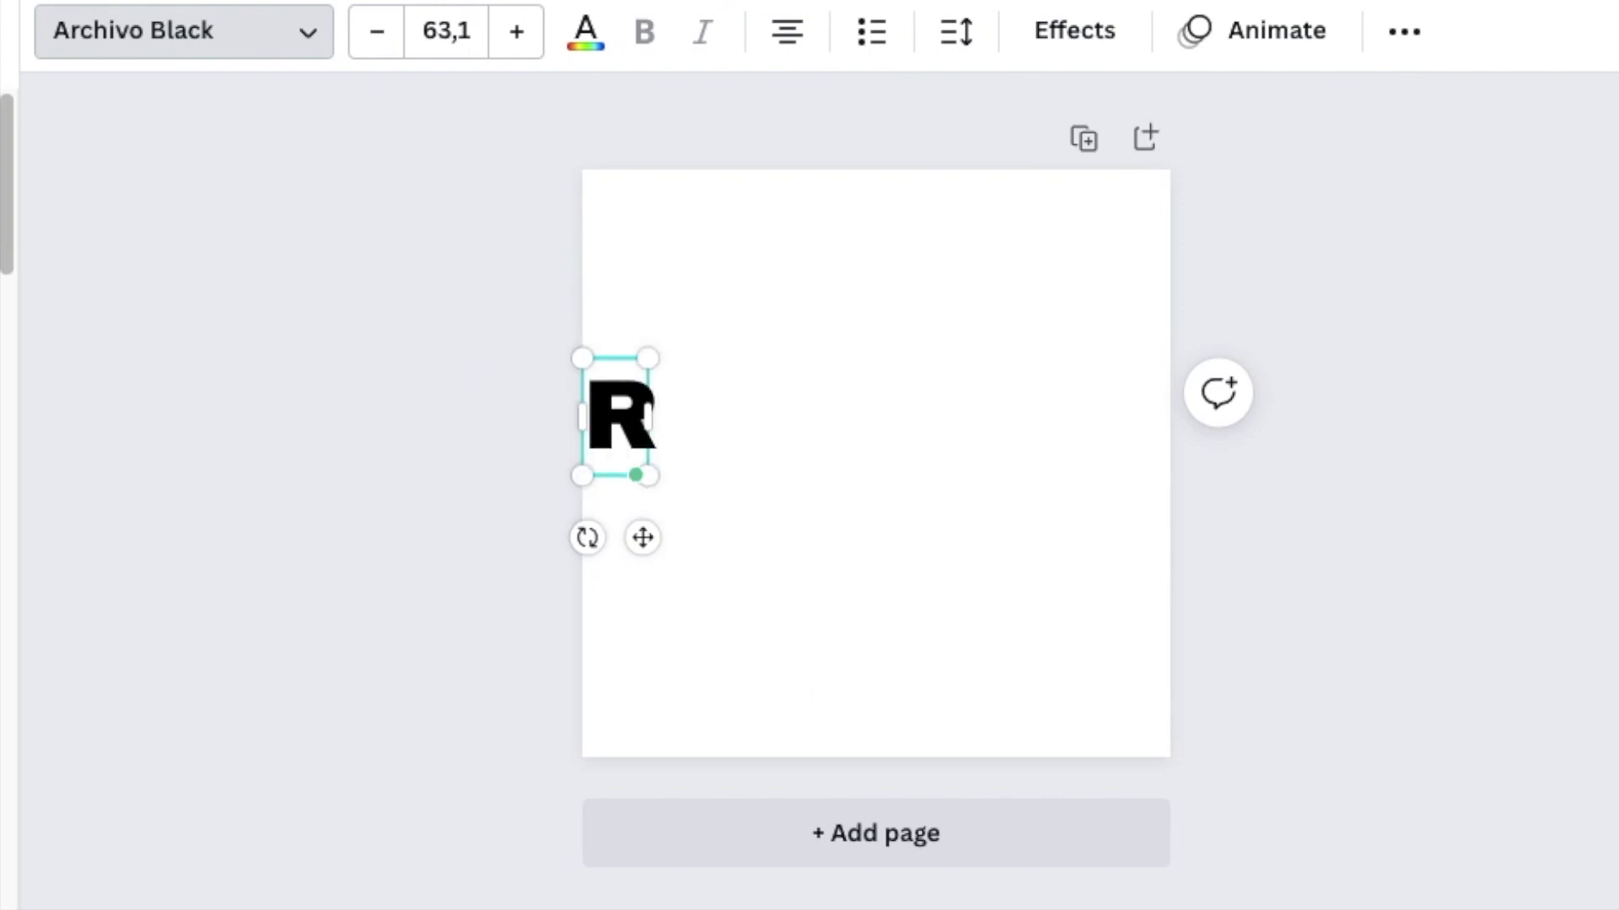
{"action": "key", "text": "Return"}
{"action": "type", "text": "M"}
Step: Enlarge the RM lettering to size 170 and centre it on the page
{"action": "left_click_drag", "start_coordinate": [655, 480], "coordinate": [757, 480]}
{"action": "left_click_drag", "start_coordinate": [666, 405], "coordinate": [805, 405]}
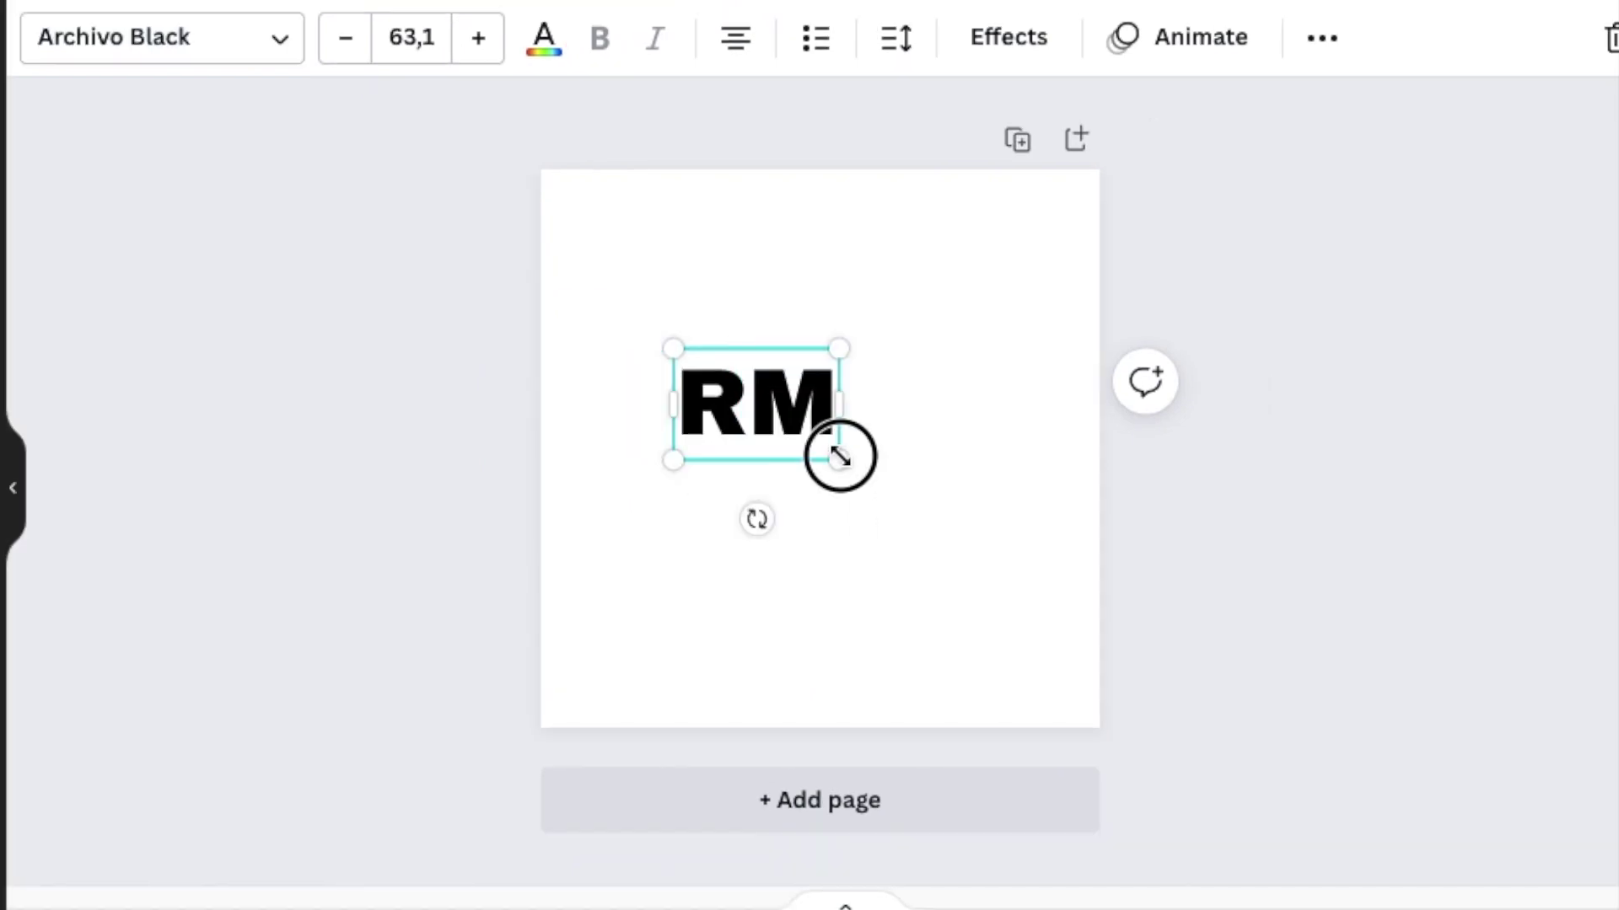
{"action": "left_click_drag", "start_coordinate": [839, 456], "coordinate": [1106, 670]}
{"action": "left_click_drag", "start_coordinate": [1030, 553], "coordinate": [960, 498]}
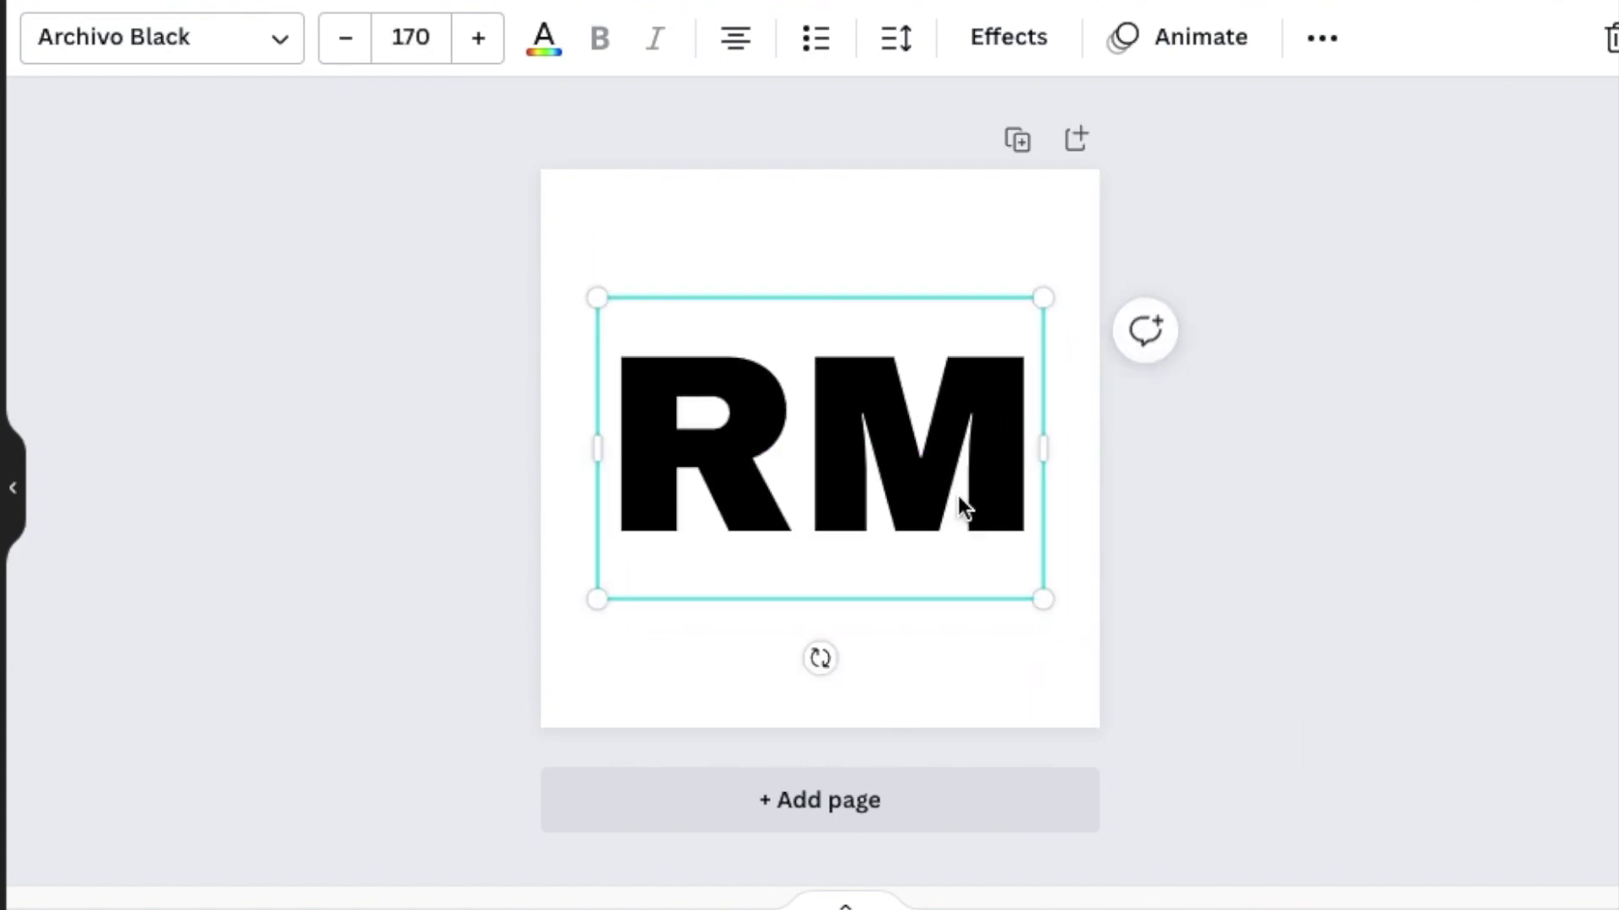
{"action": "left_click", "coordinate": [477, 398]}
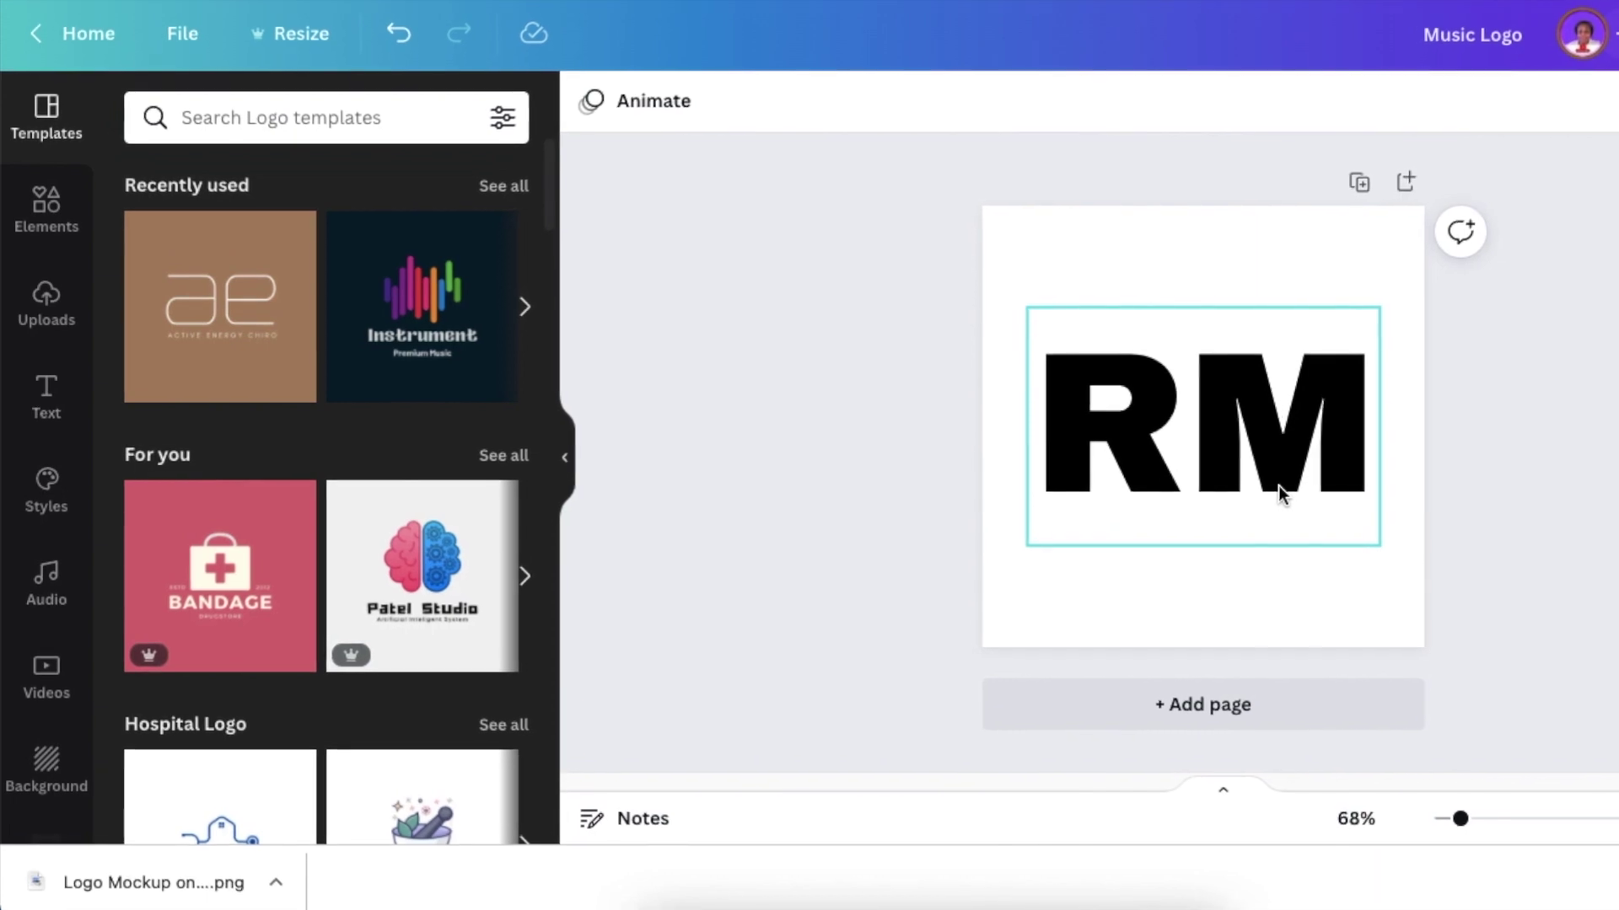
Step: Search the Elements library for 'LINE' and show only Graphics results
{"action": "left_click", "coordinate": [48, 207]}
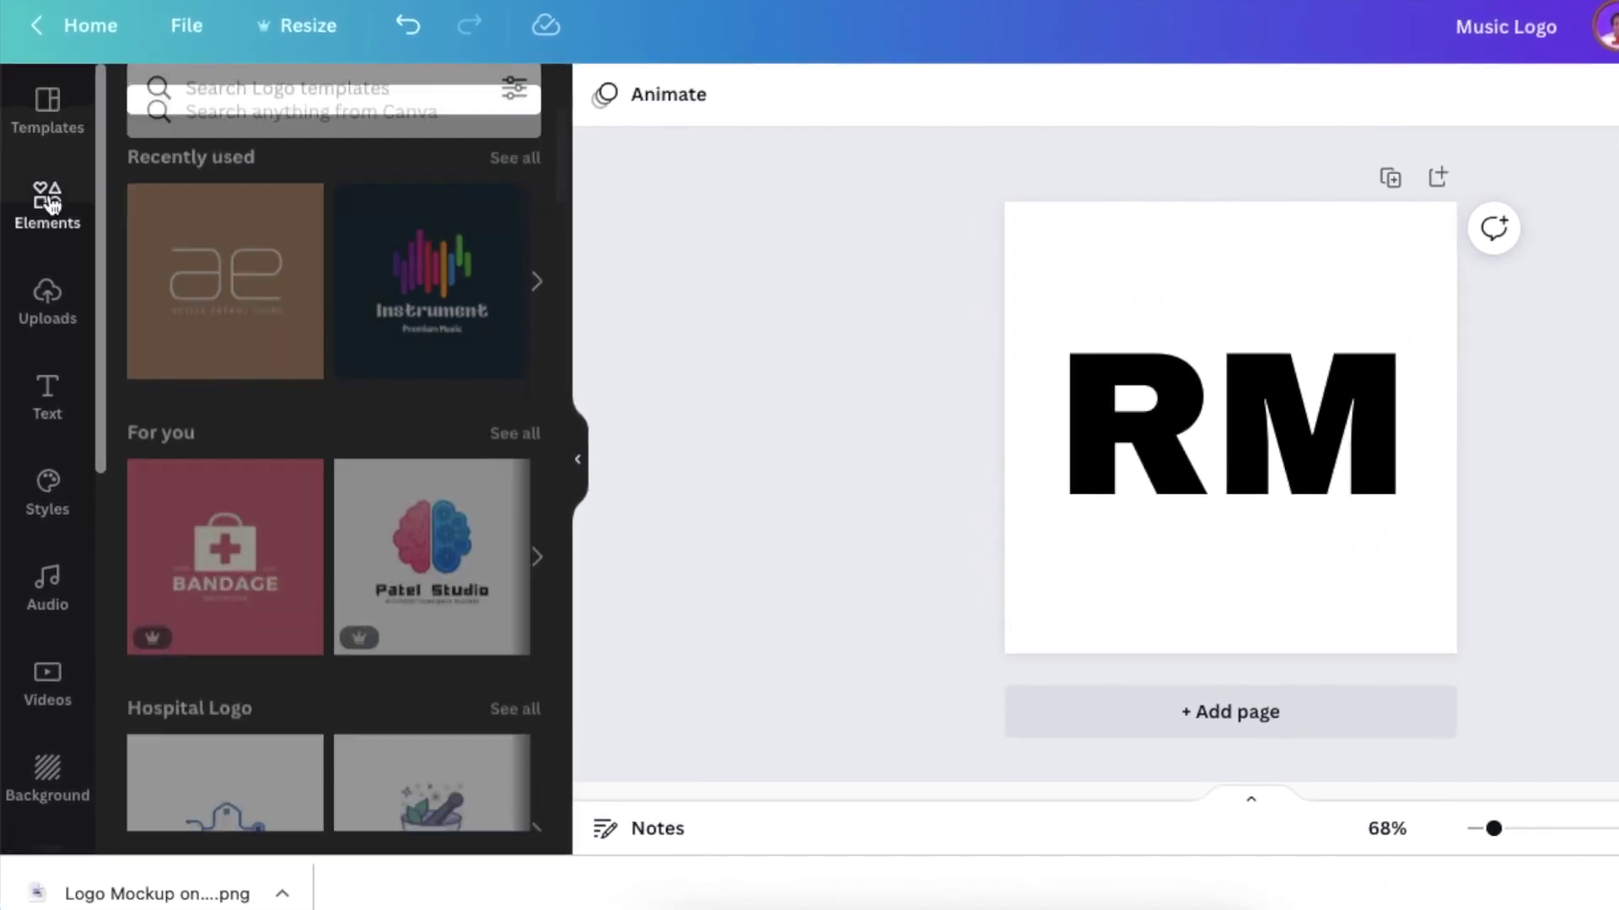
{"action": "left_click", "coordinate": [213, 106]}
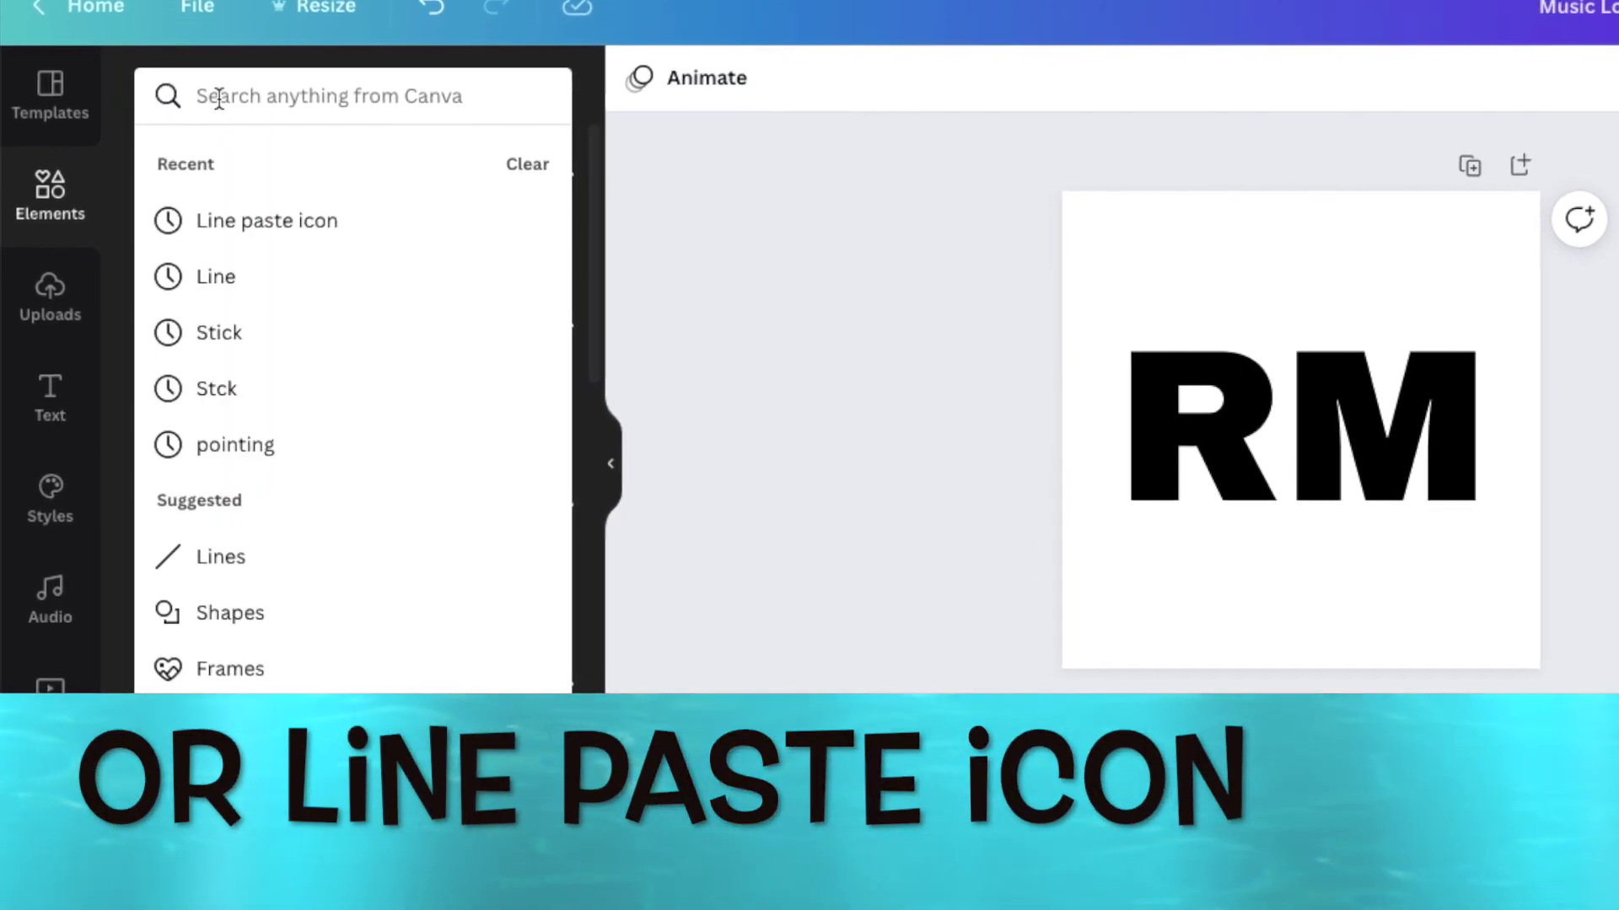
{"action": "type", "text": "LINE"}
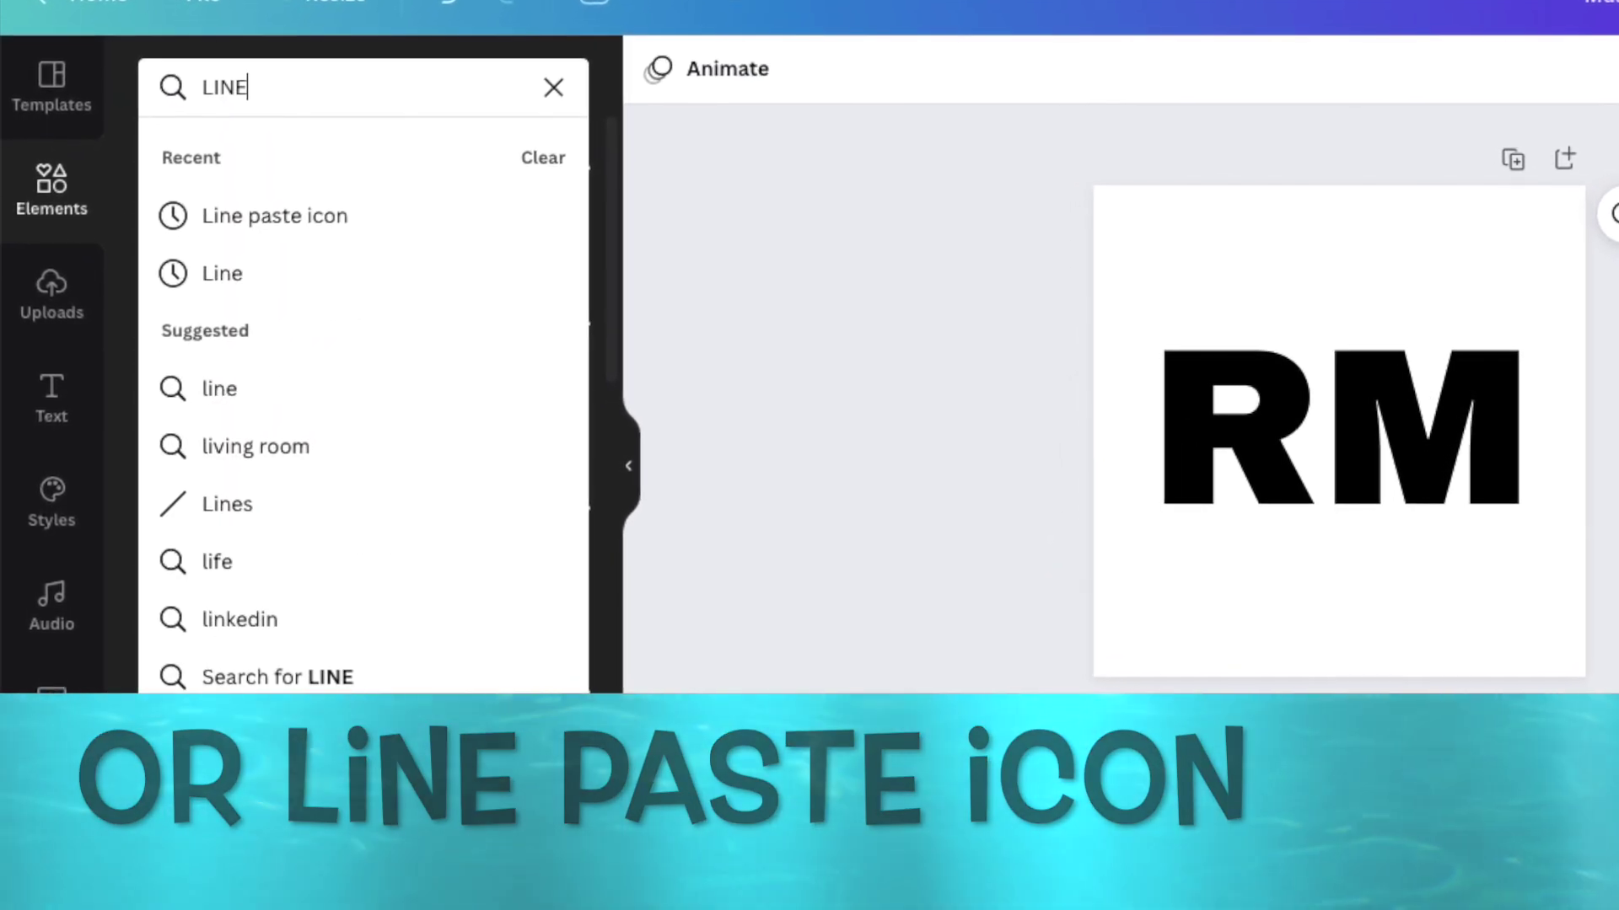
{"action": "key", "text": "Return"}
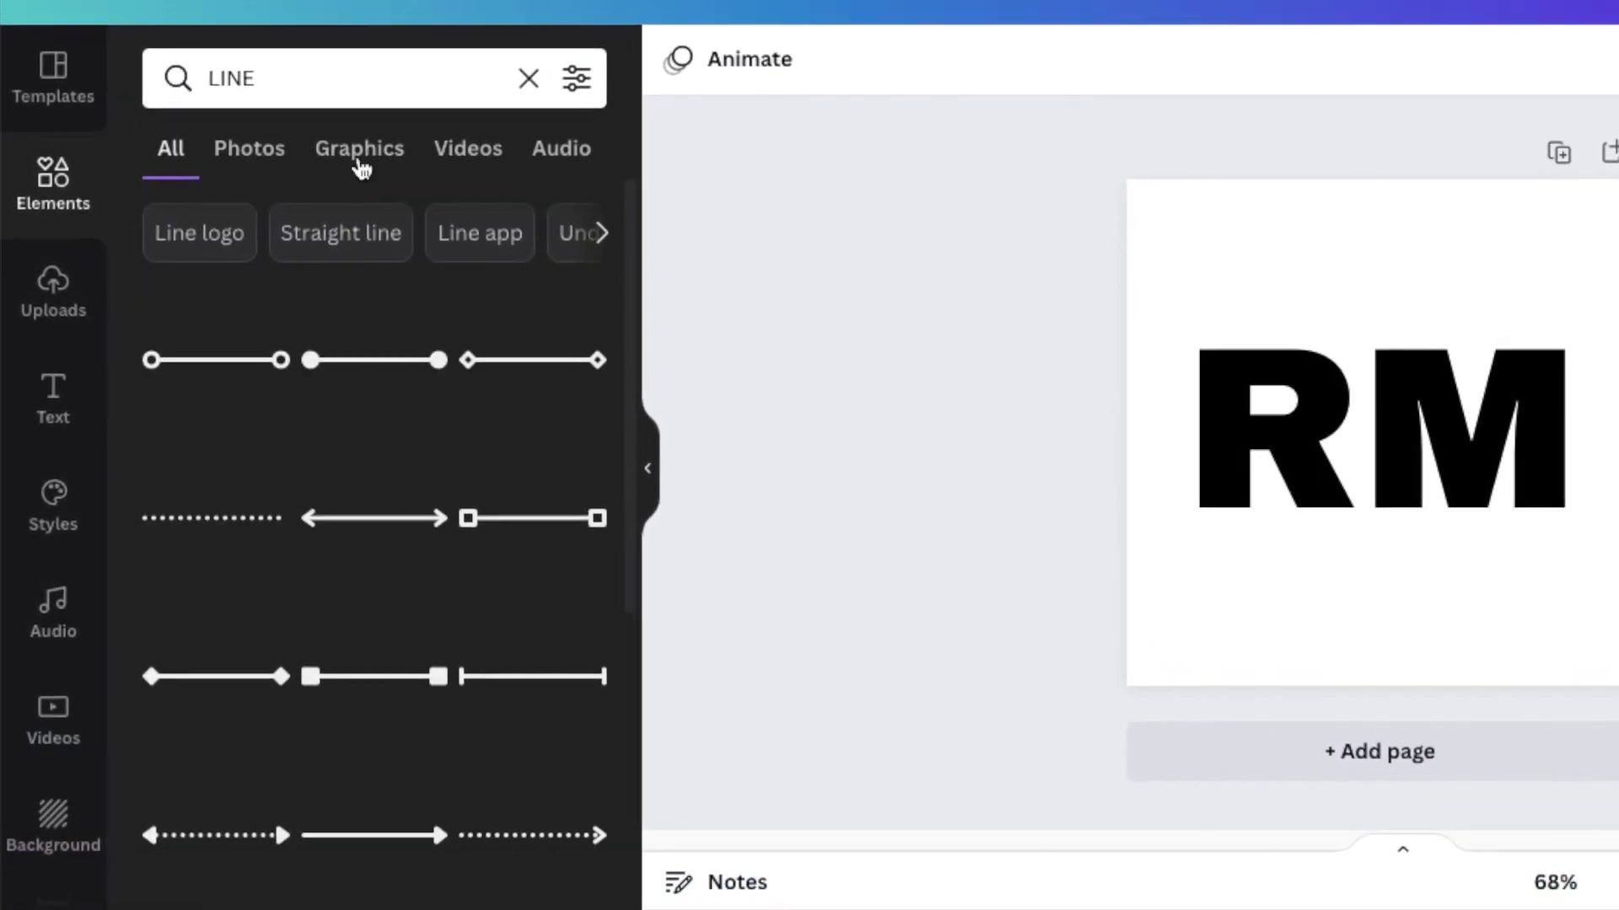
{"action": "left_click", "coordinate": [360, 164]}
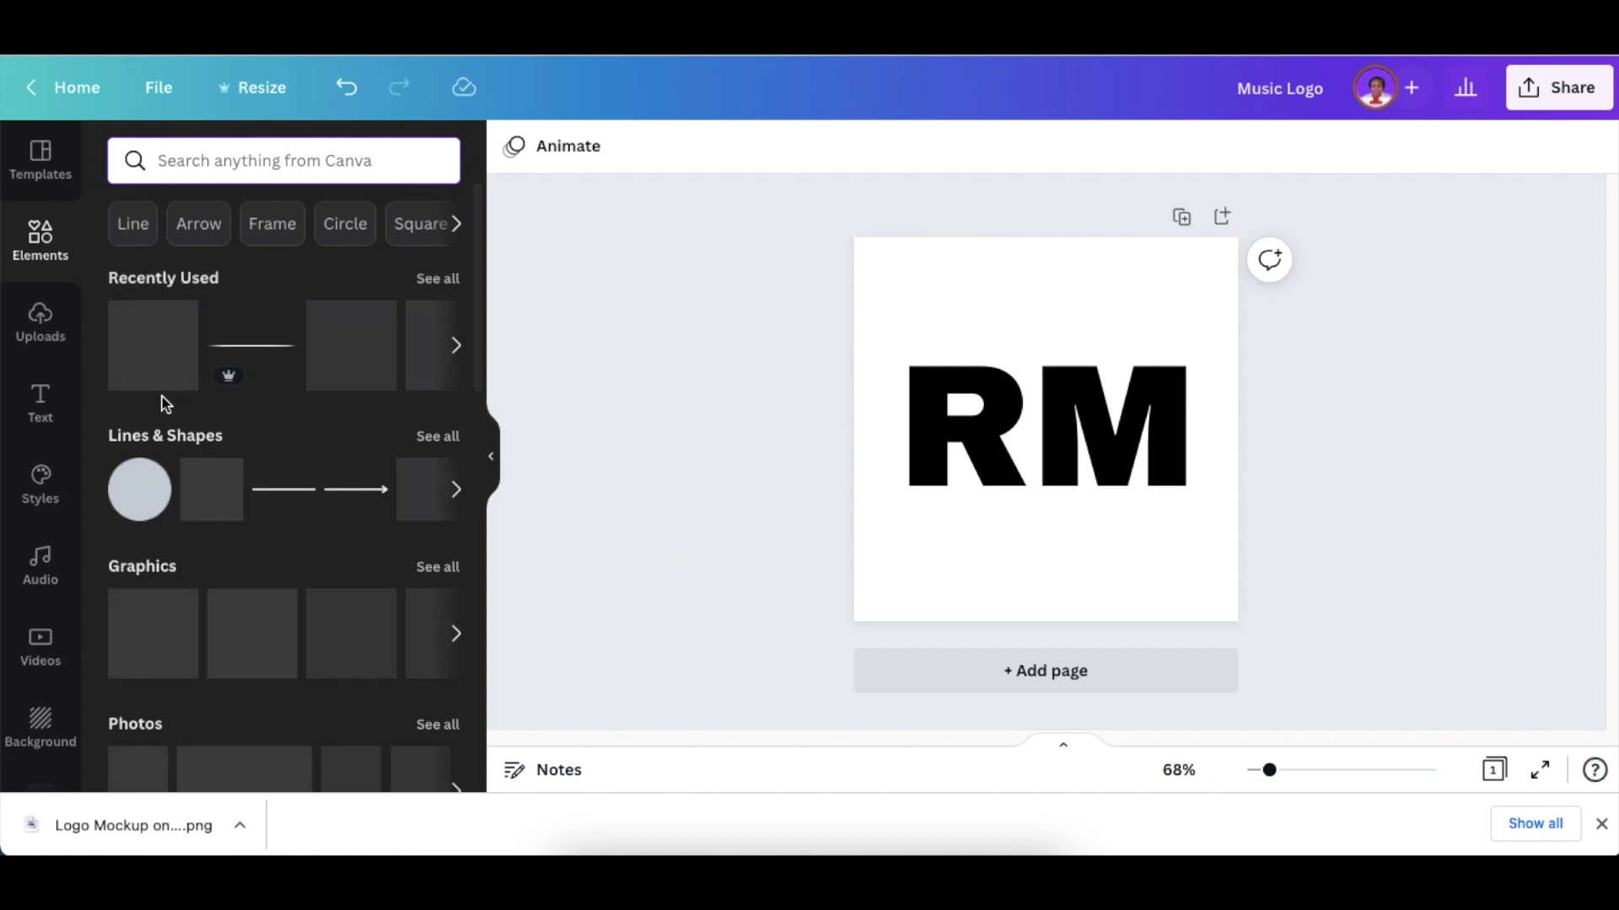
Step: Add a thin black line at 19°, slashing across RM from upper left to lower right
{"action": "left_click", "coordinate": [158, 345]}
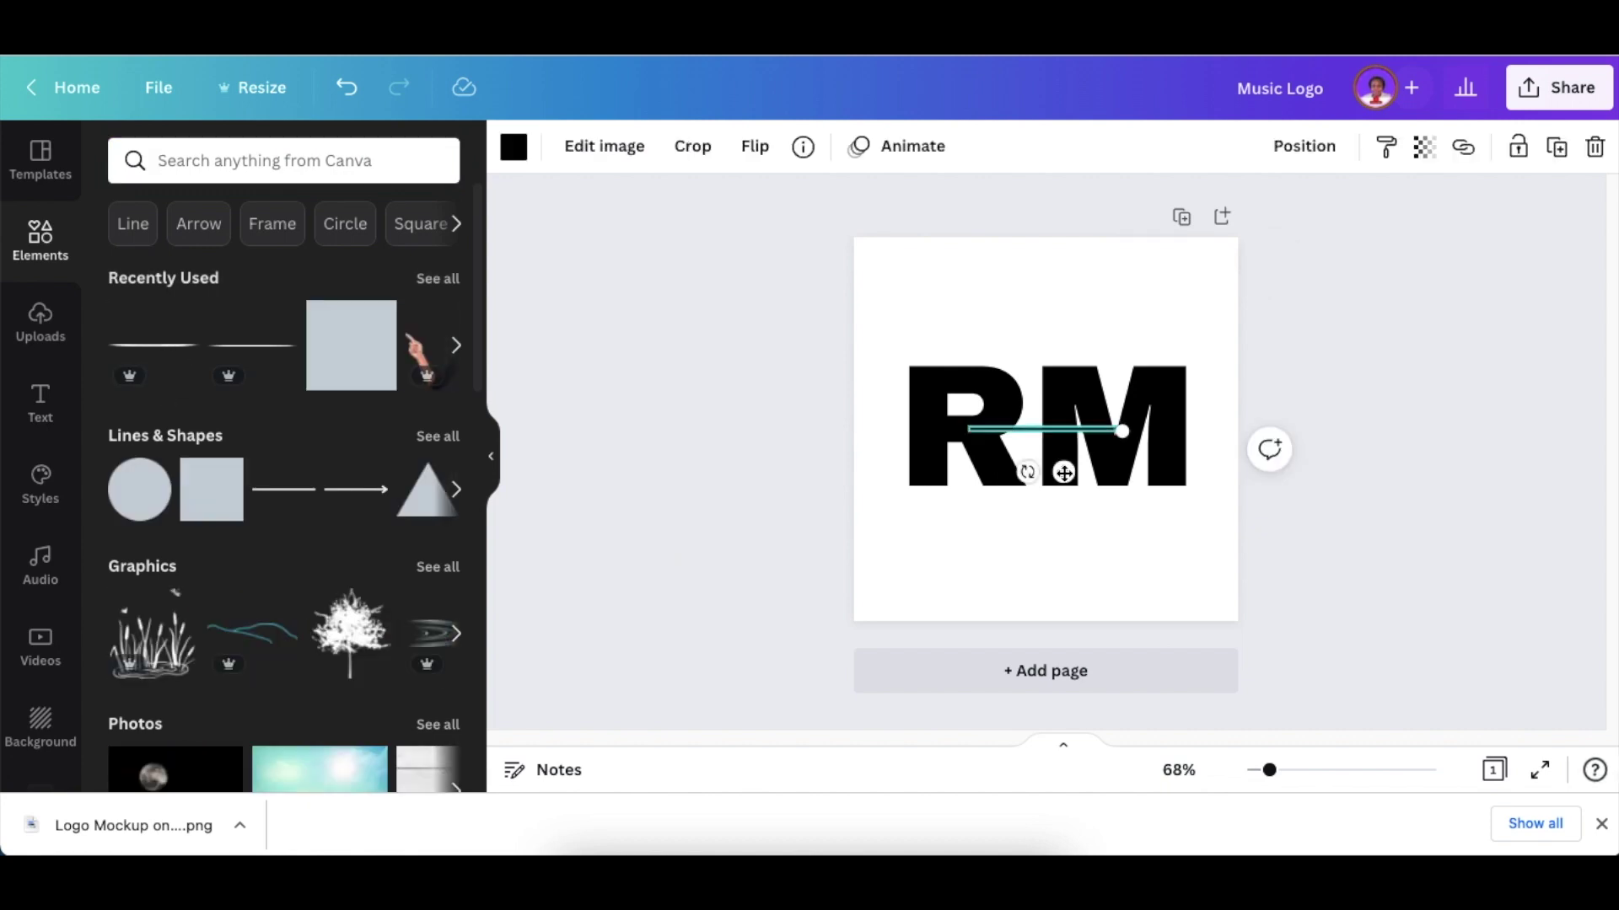
{"action": "left_click_drag", "start_coordinate": [1064, 473], "coordinate": [1269, 593]}
{"action": "left_click_drag", "start_coordinate": [1099, 586], "coordinate": [1022, 482]}
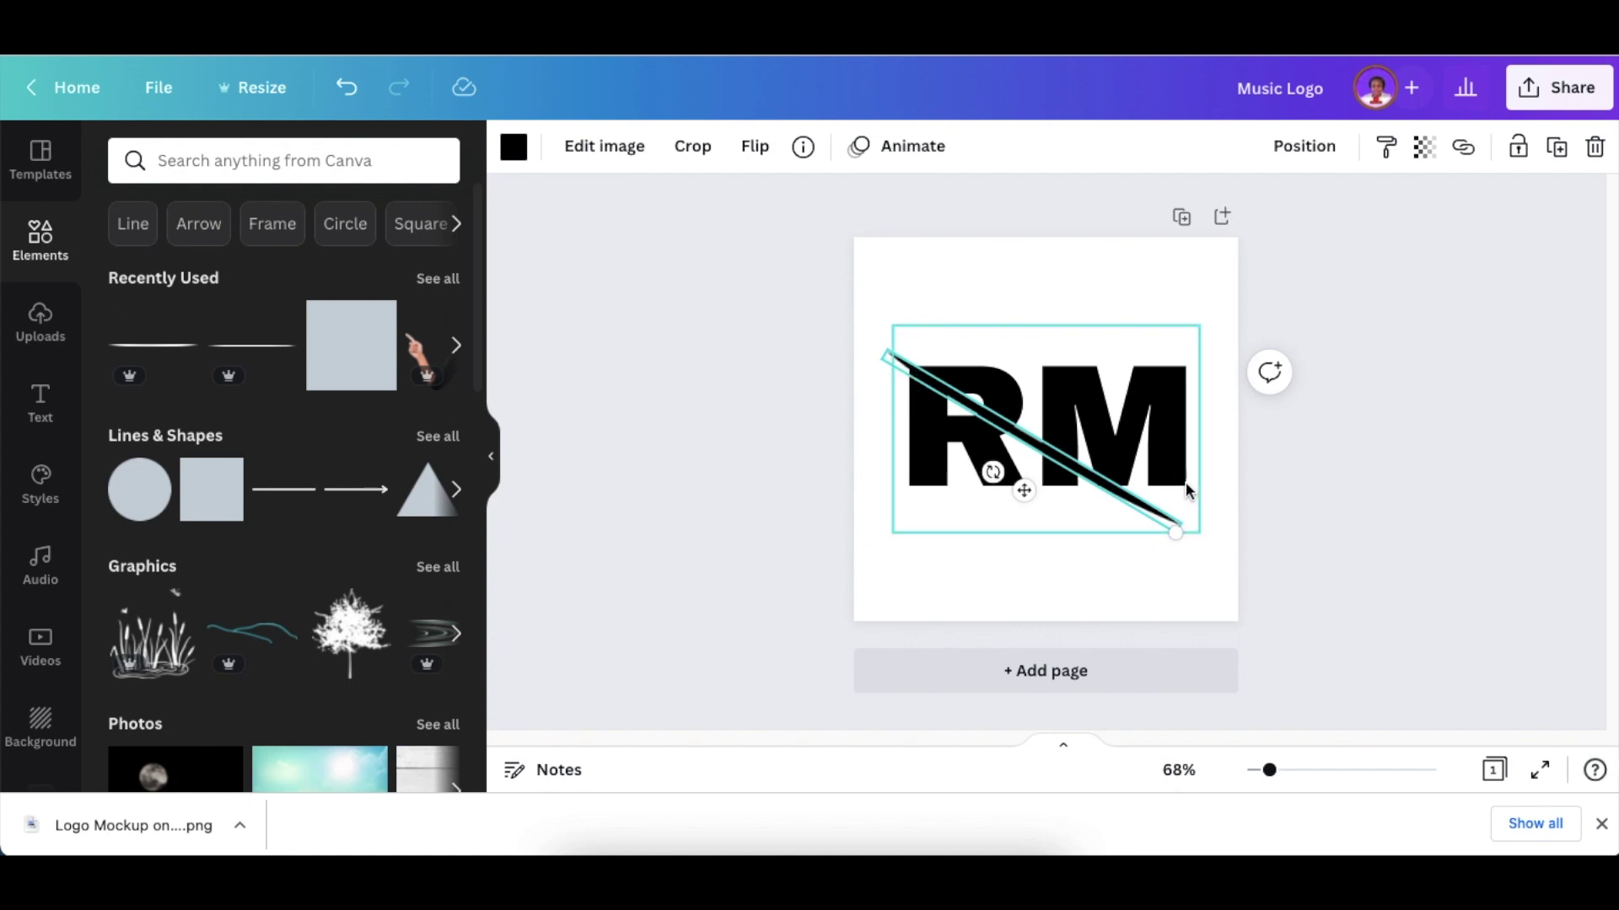
{"action": "left_click_drag", "start_coordinate": [1179, 537], "coordinate": [1209, 553]}
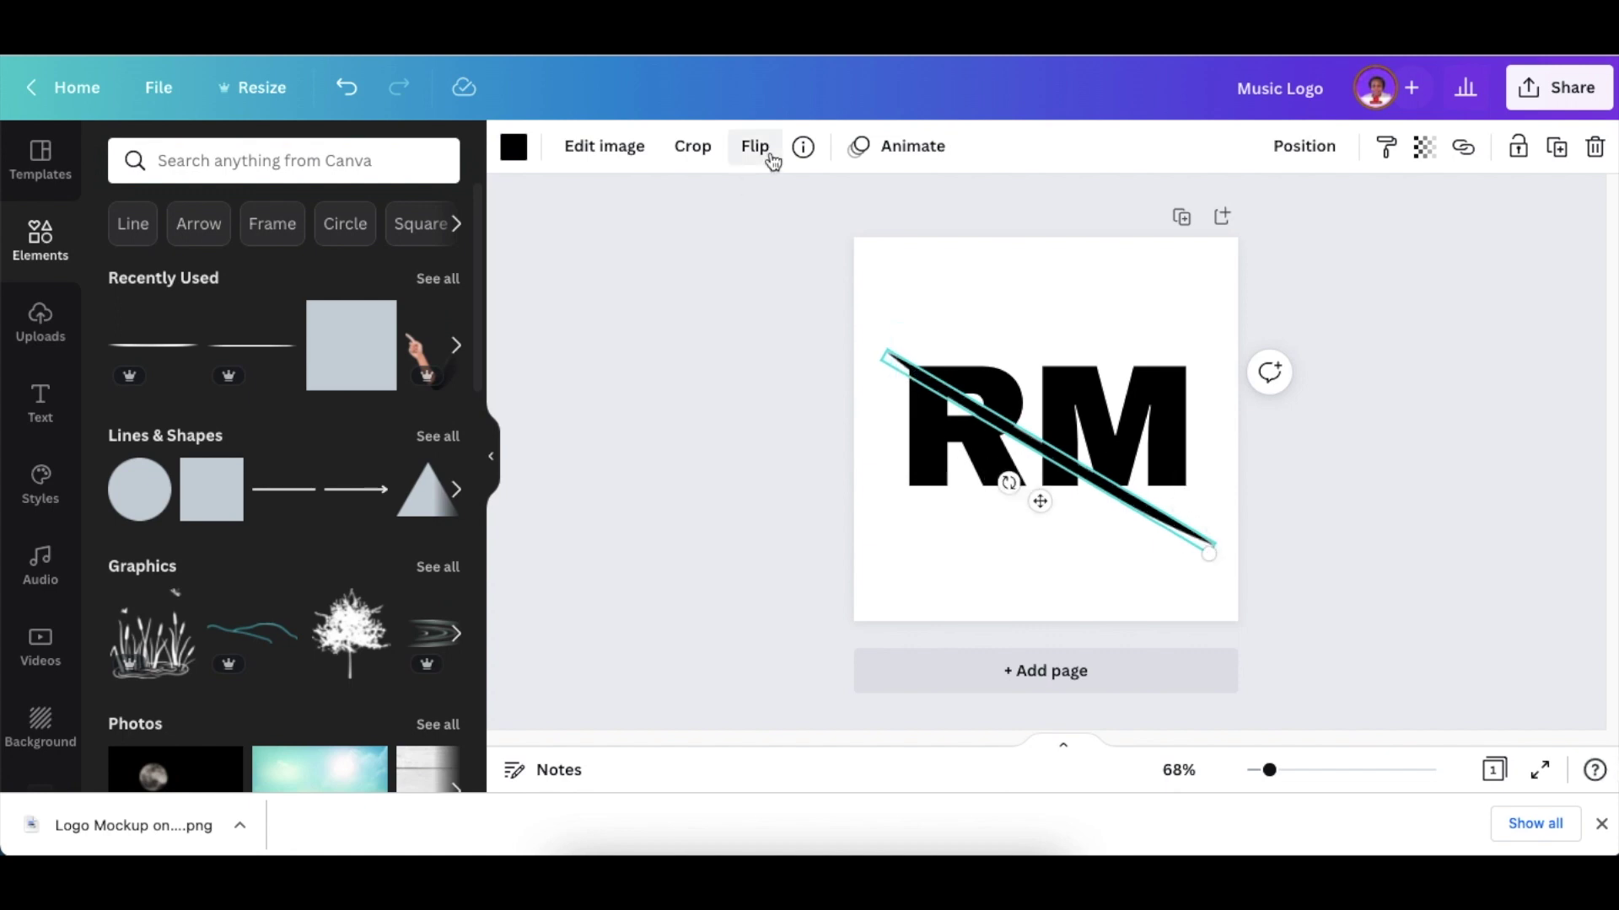
{"action": "left_click", "coordinate": [757, 148]}
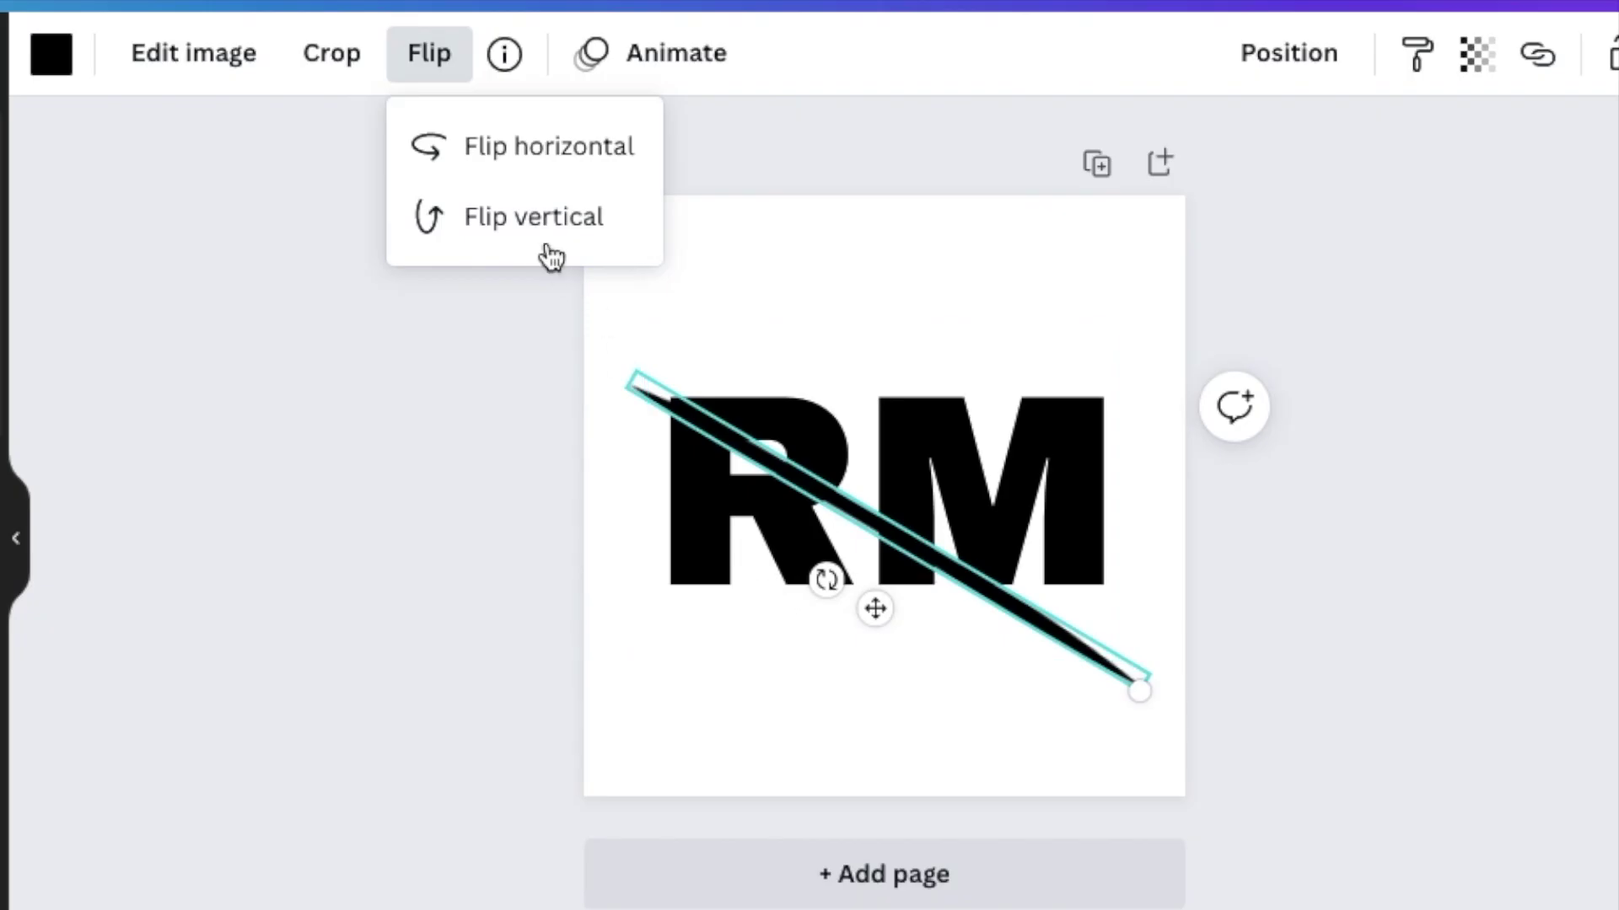
{"action": "left_click_drag", "start_coordinate": [878, 613], "coordinate": [825, 589]}
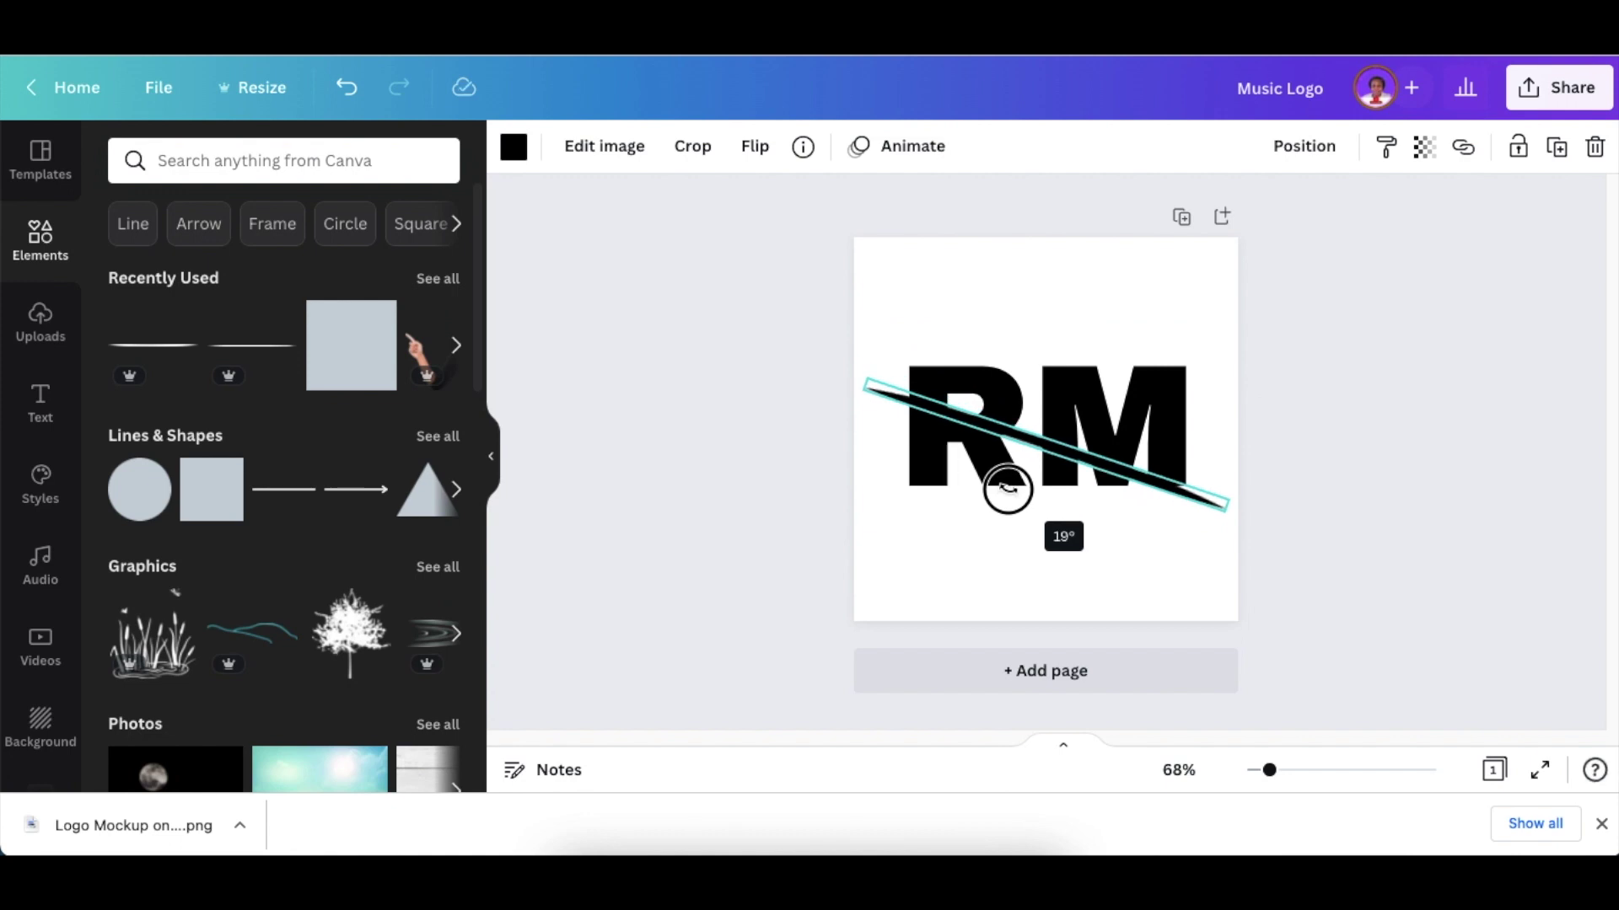
{"action": "left_click_drag", "start_coordinate": [1007, 487], "coordinate": [1006, 469]}
{"action": "left_click_drag", "start_coordinate": [1219, 517], "coordinate": [1226, 511]}
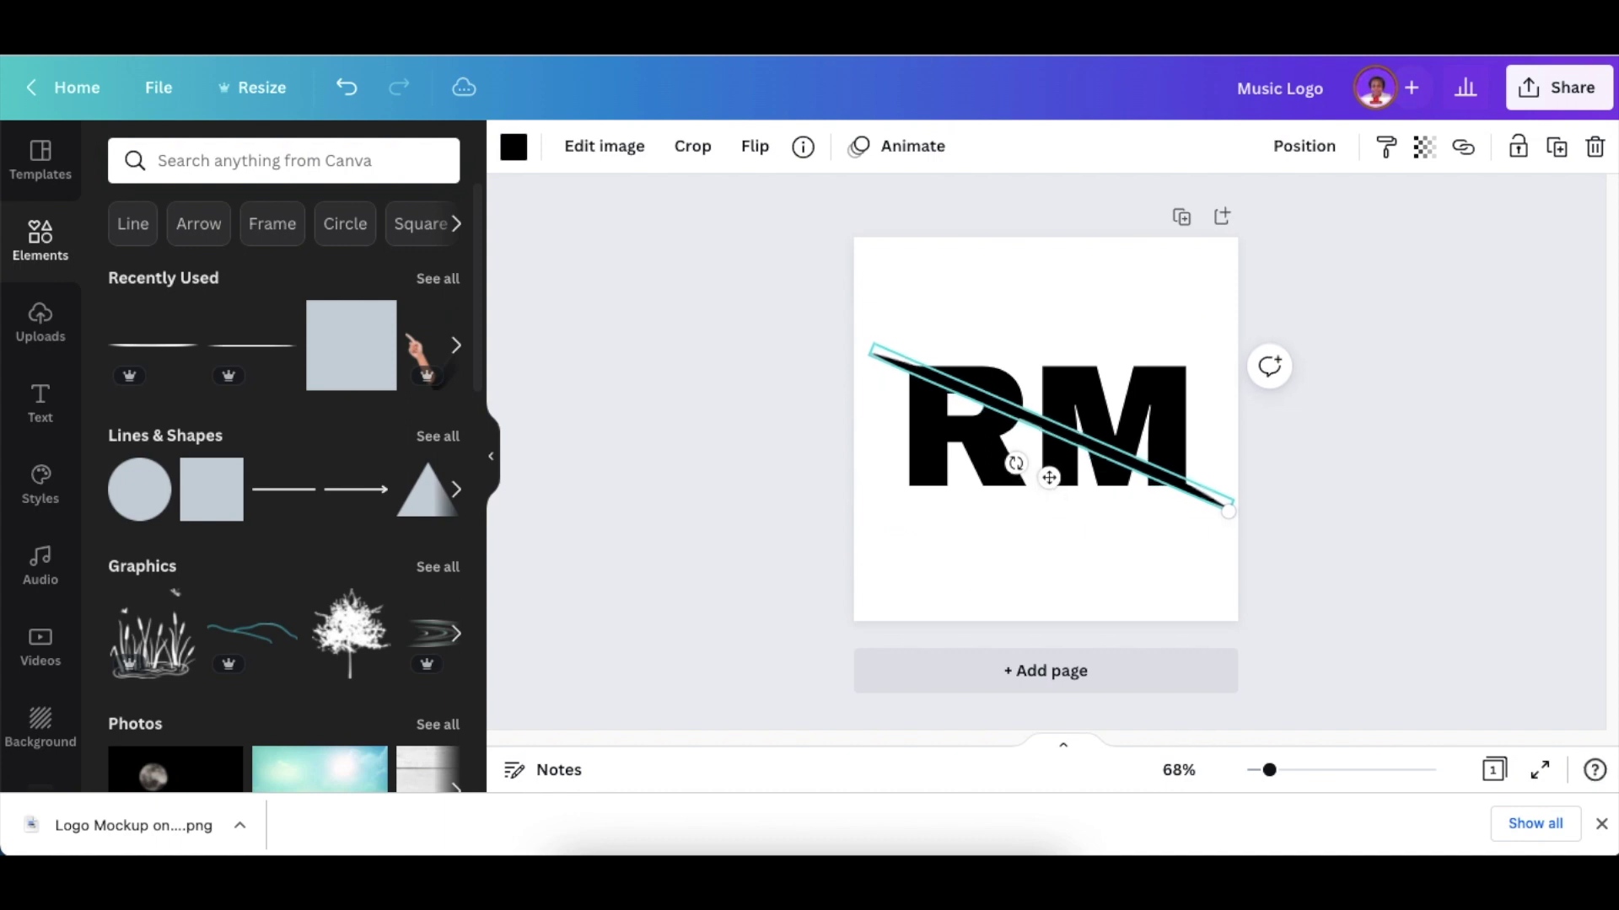
{"action": "left_click", "coordinate": [761, 533]}
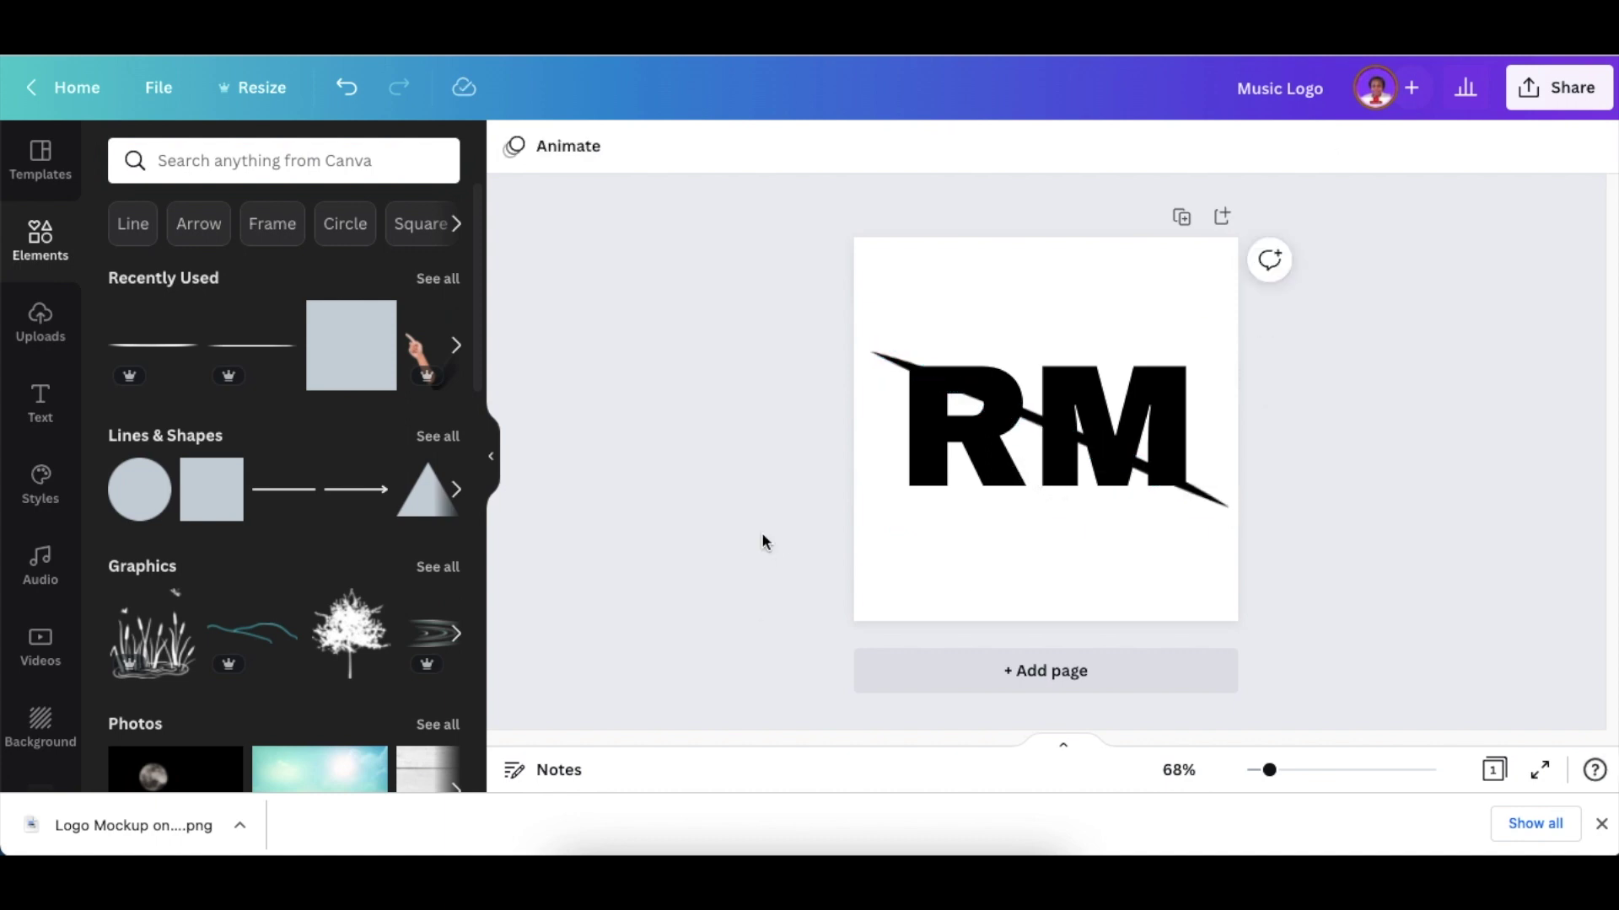
Step: Add a square and colour it pink from the palette
{"action": "left_click", "coordinate": [345, 352]}
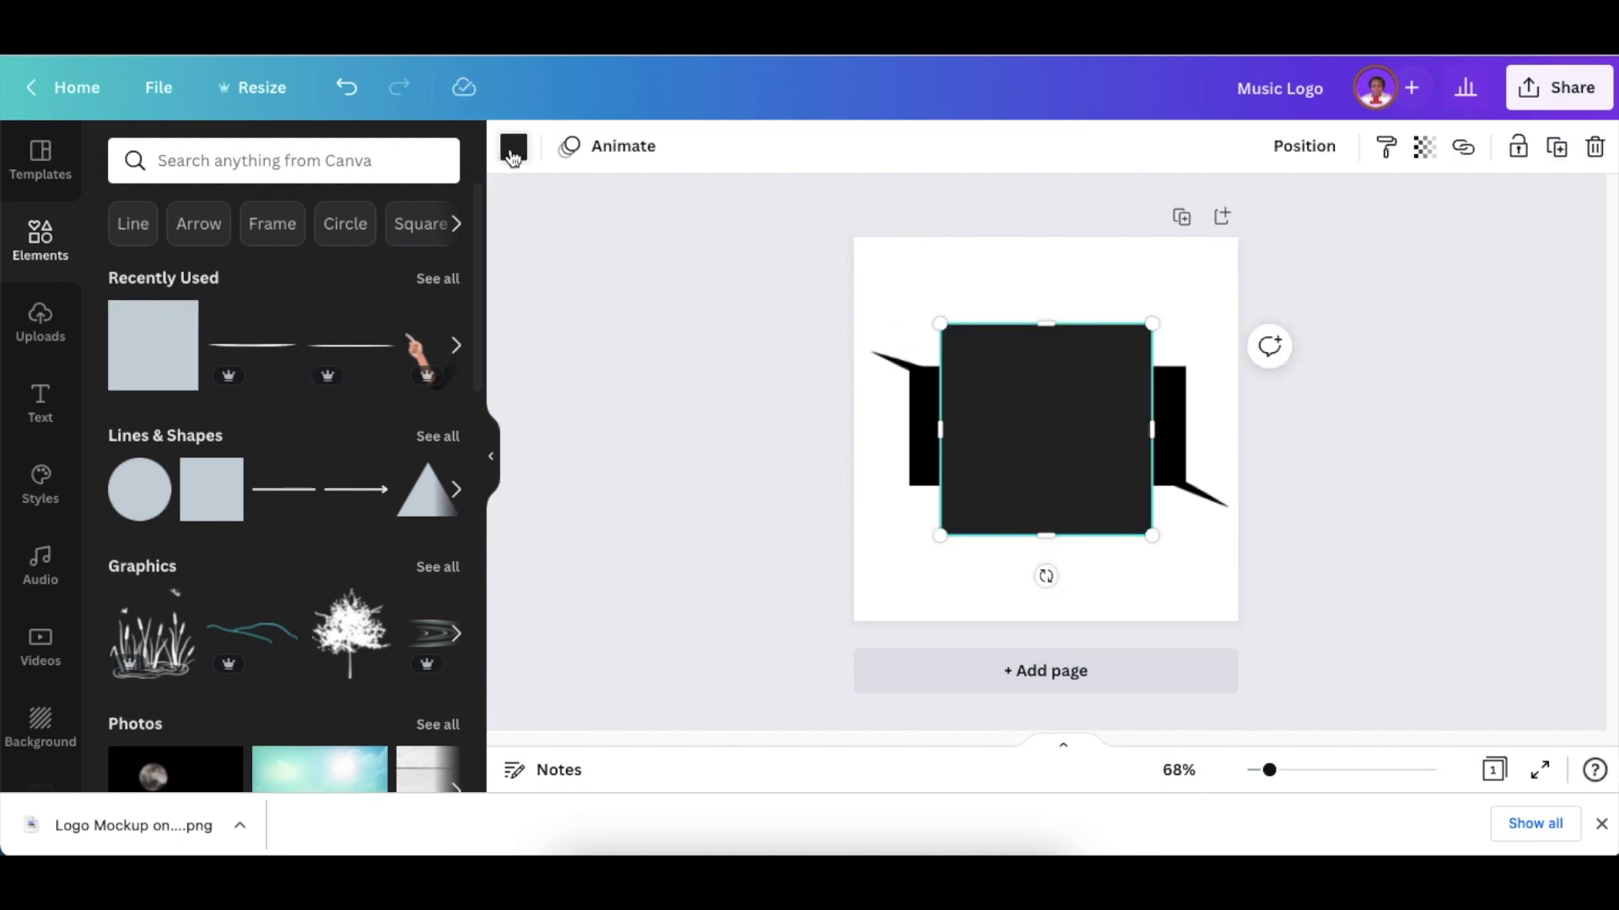
{"action": "left_click", "coordinate": [513, 152]}
{"action": "left_click", "coordinate": [316, 700]}
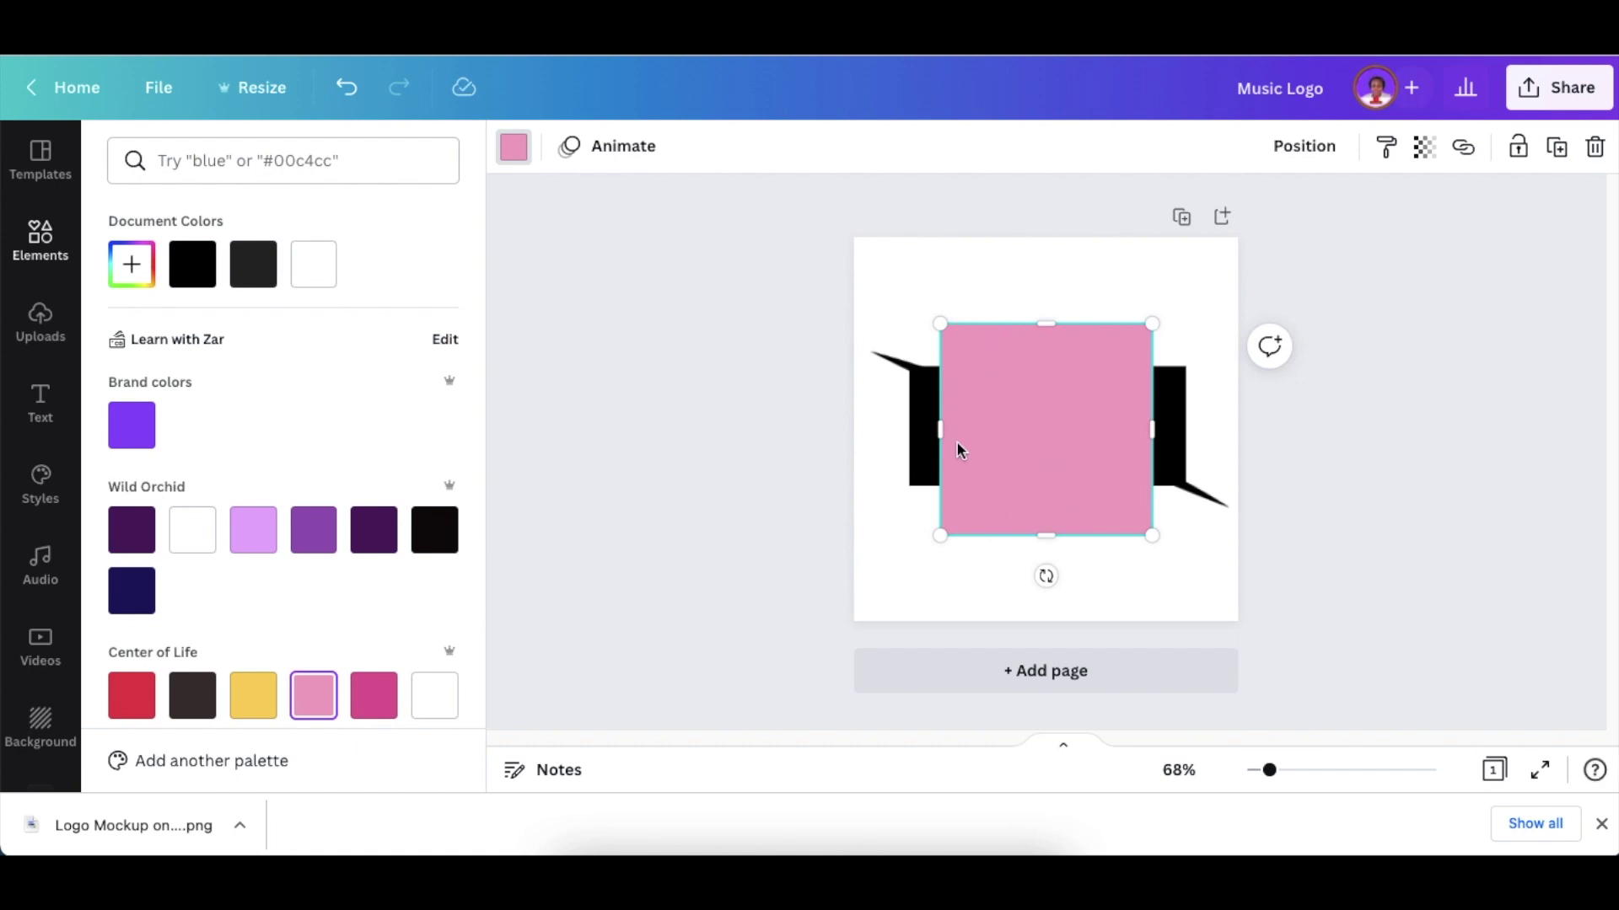
Step: Stretch and tilt the pink rectangle so its lower edge follows the slash
{"action": "left_click_drag", "start_coordinate": [936, 429], "coordinate": [858, 420]}
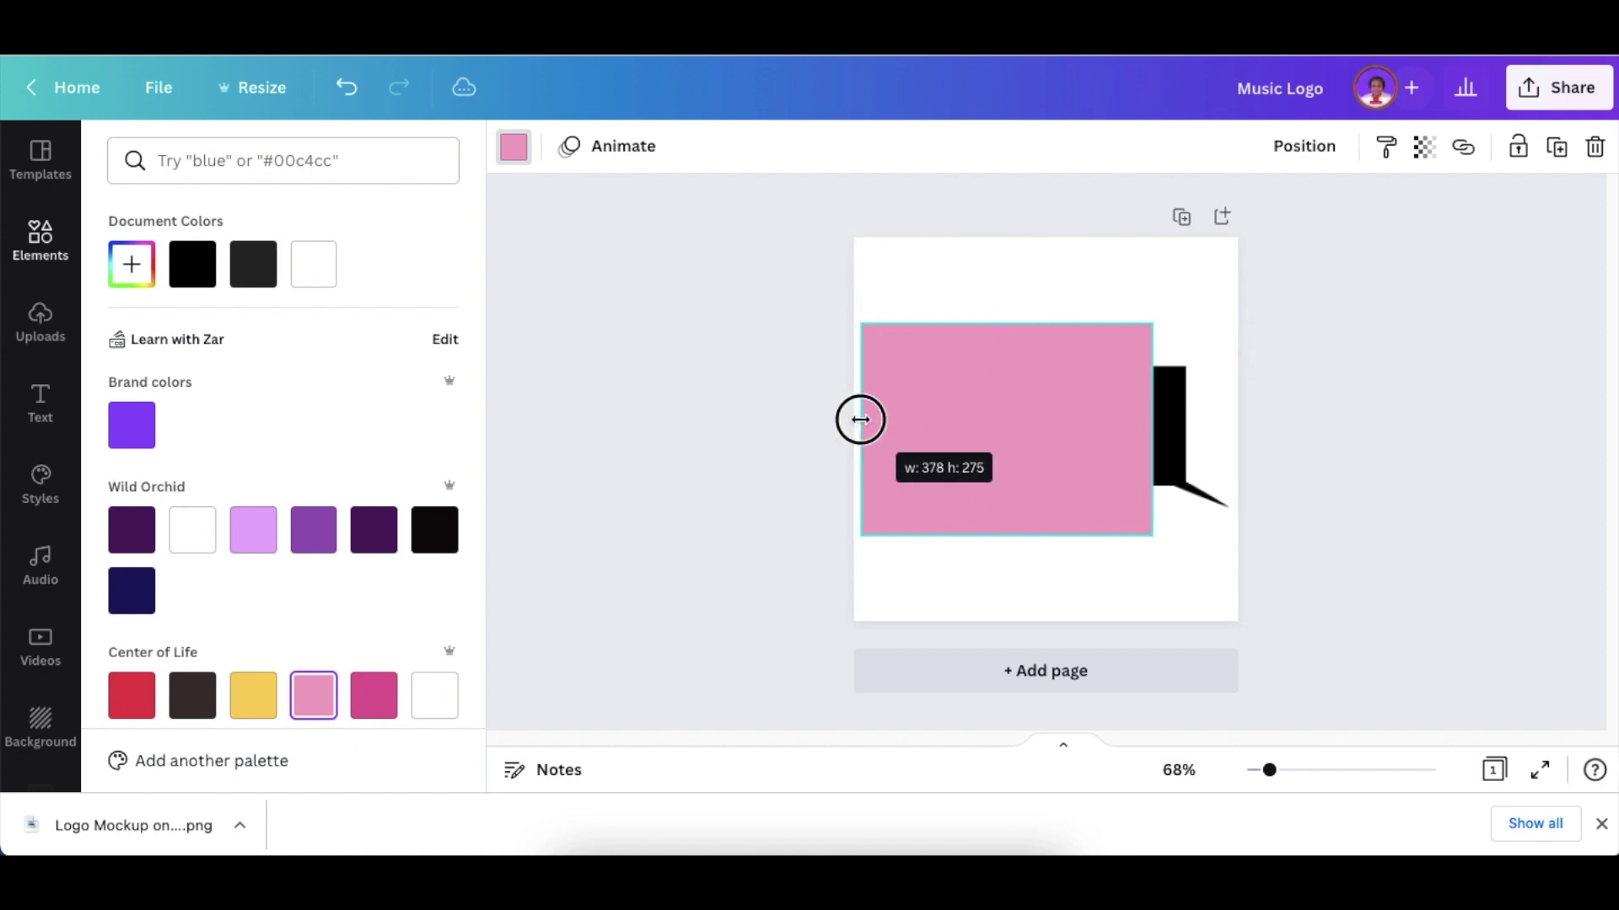
{"action": "left_click_drag", "start_coordinate": [1157, 428], "coordinate": [1256, 439]}
{"action": "left_click_drag", "start_coordinate": [1058, 535], "coordinate": [1012, 478]}
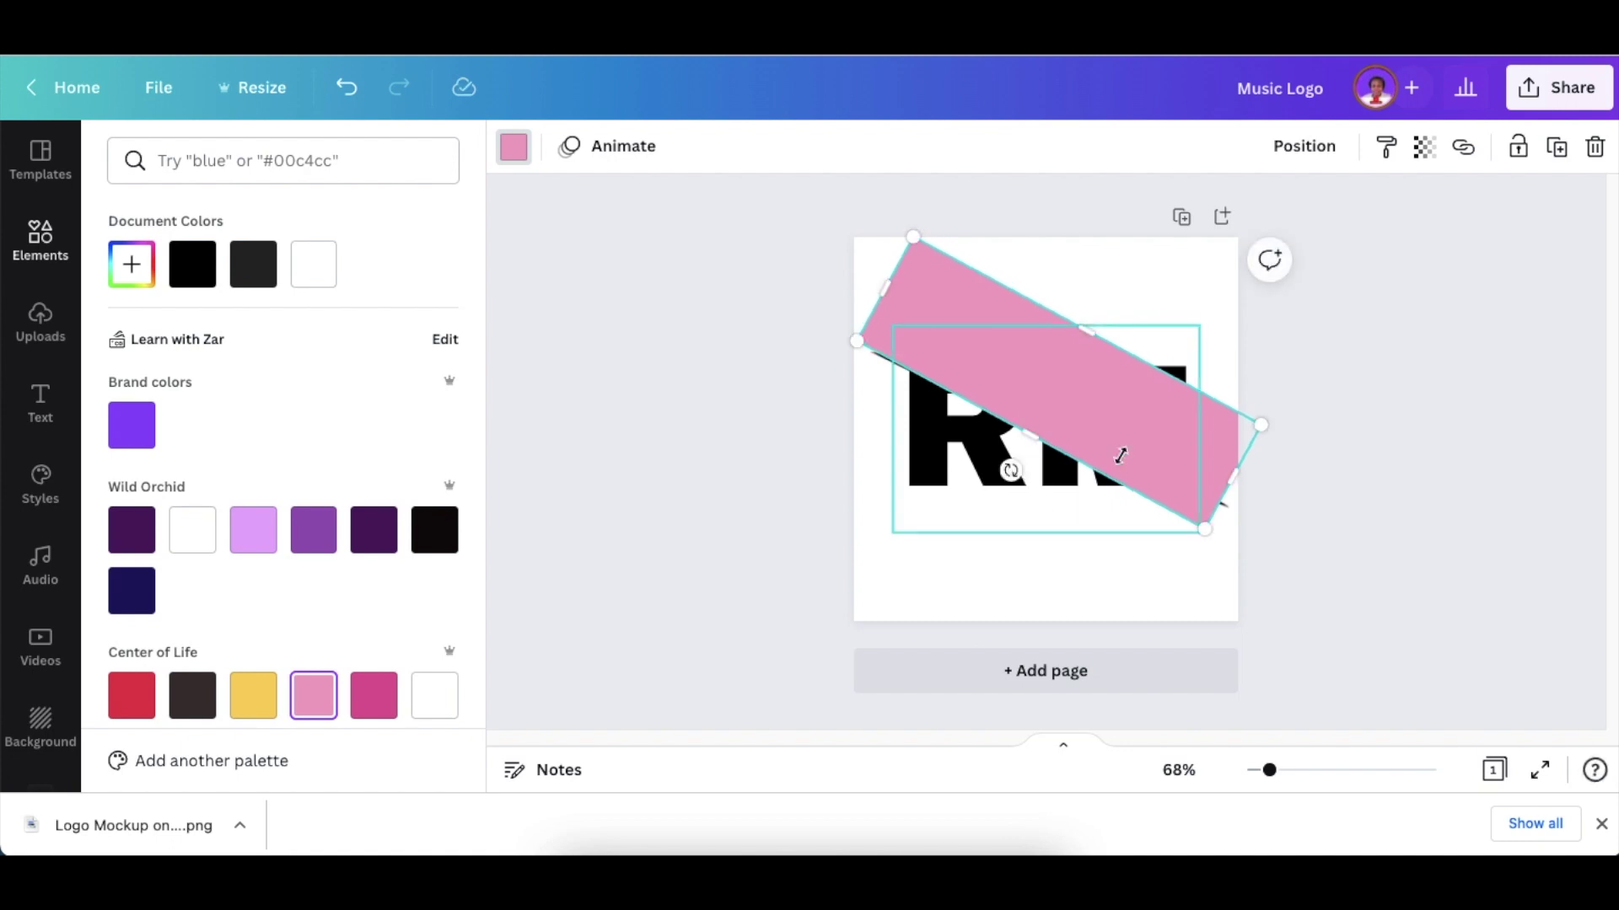
{"action": "left_click_drag", "start_coordinate": [1161, 435], "coordinate": [1178, 411]}
{"action": "left_click_drag", "start_coordinate": [1033, 450], "coordinate": [1039, 453]}
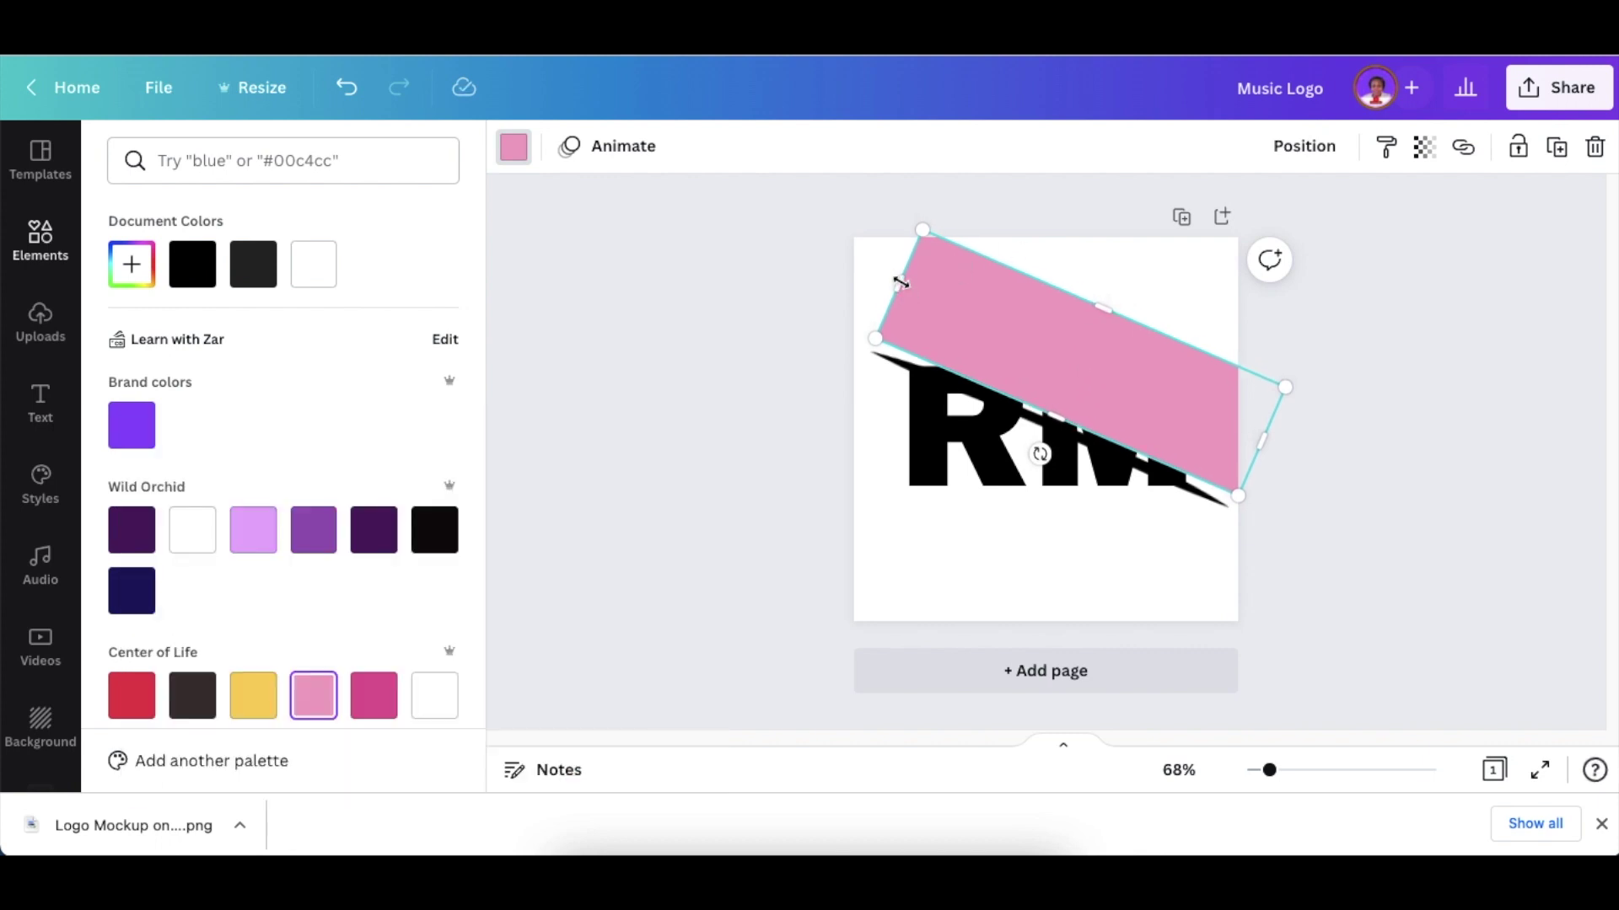
{"action": "left_click_drag", "start_coordinate": [900, 283], "coordinate": [815, 246]}
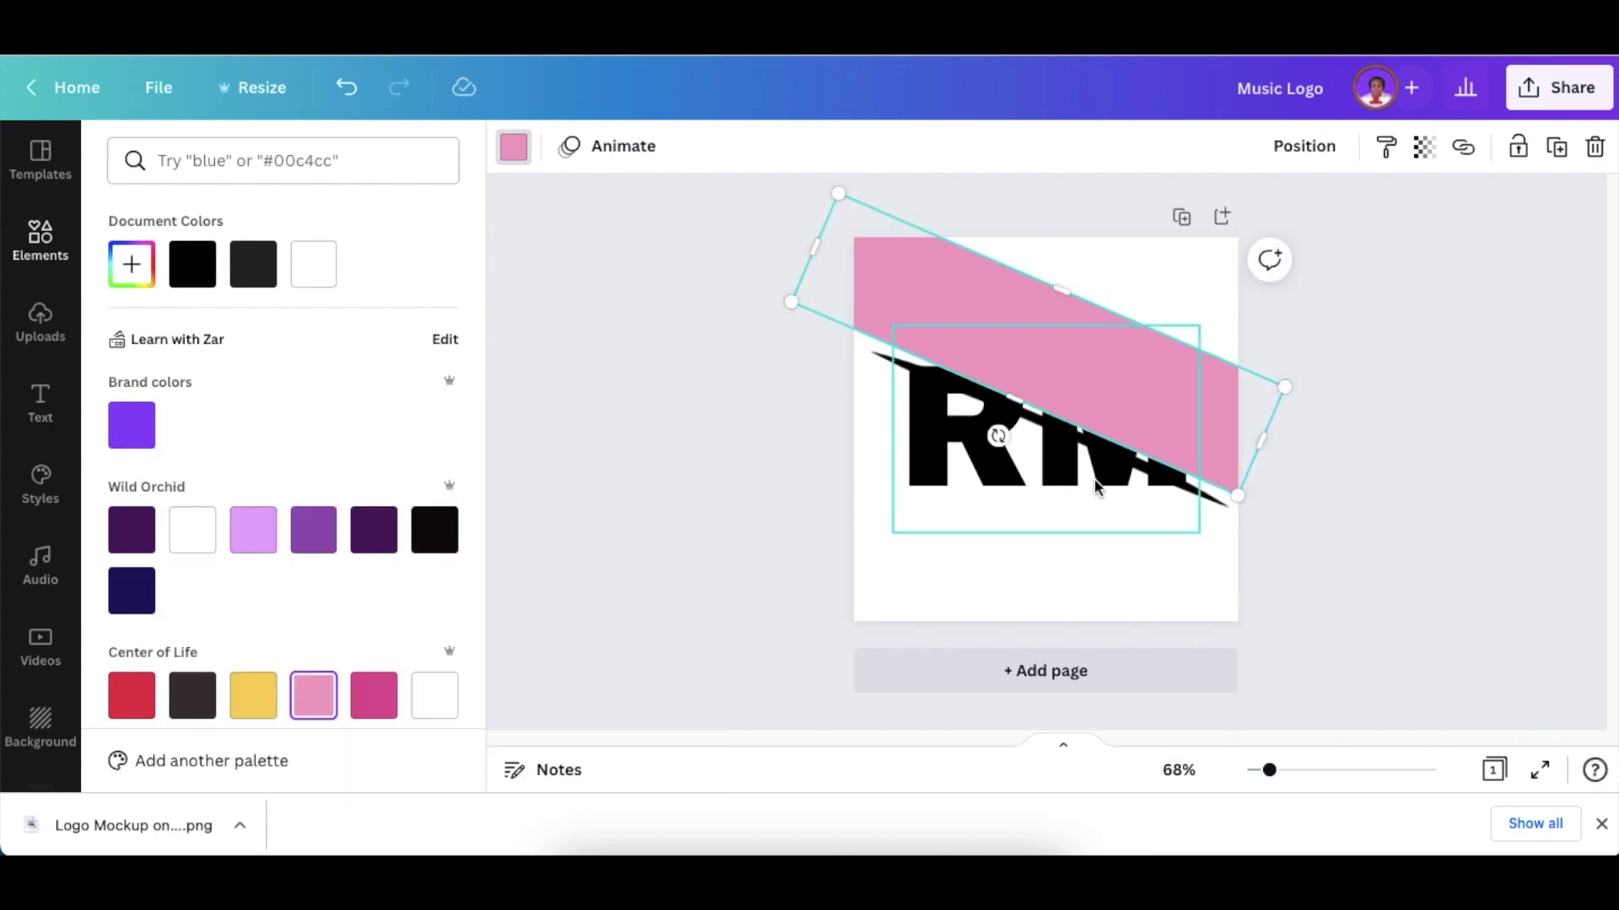
{"action": "left_click_drag", "start_coordinate": [1261, 440], "coordinate": [1271, 448]}
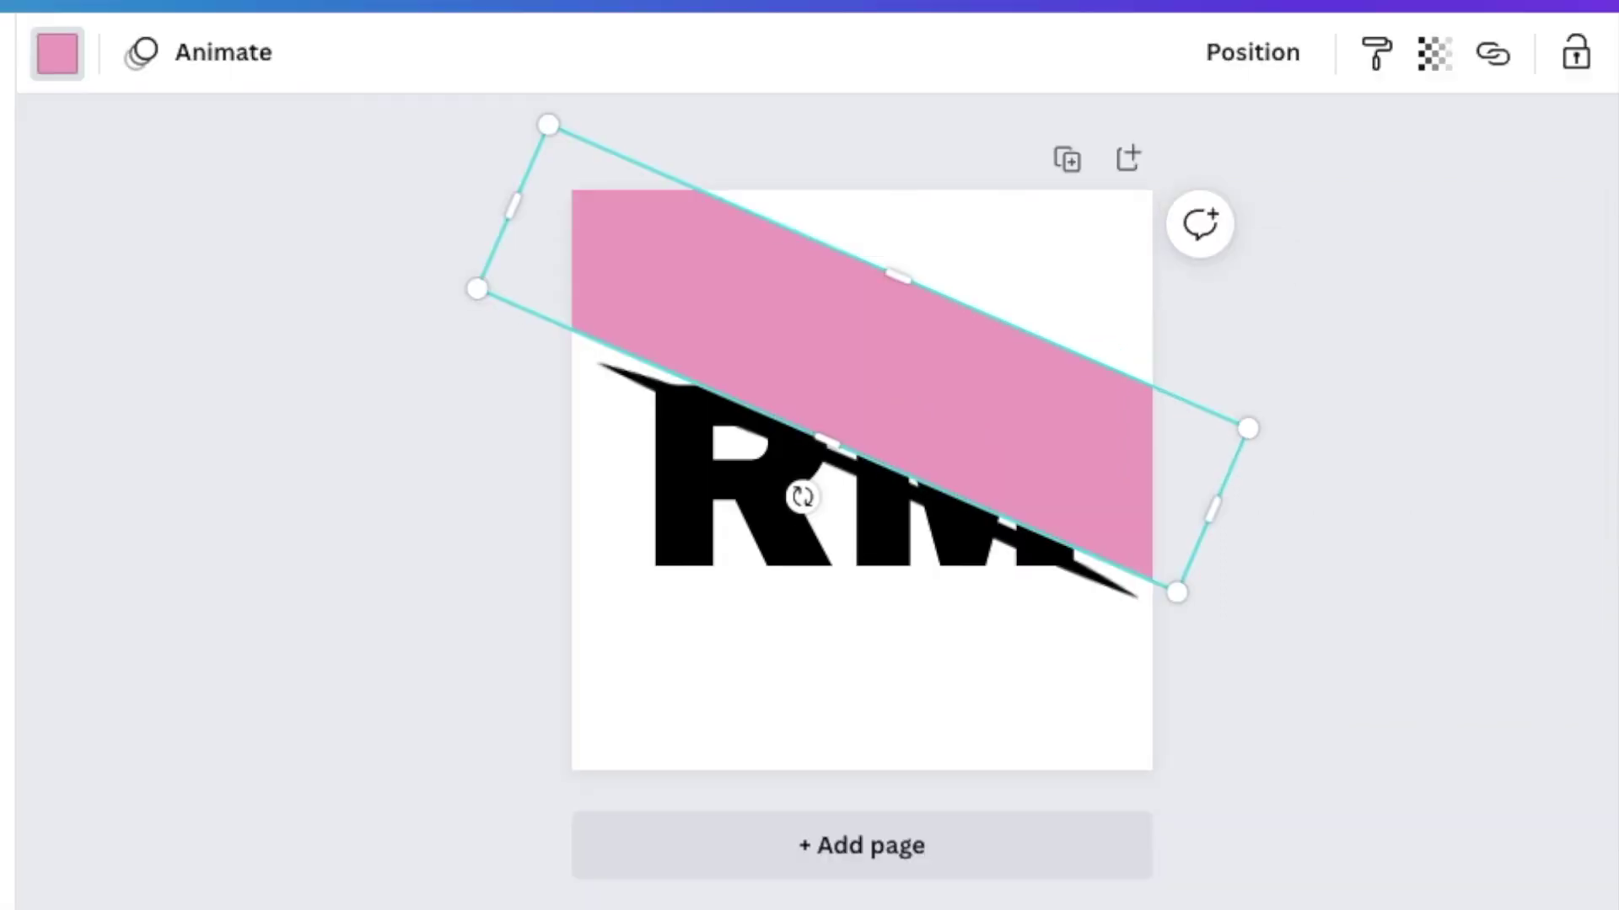
Step: Make the pink rectangle taller, then paste a copy over the page's lower part
{"action": "left_click_drag", "start_coordinate": [900, 301], "coordinate": [1032, 107]}
{"action": "left_click", "coordinate": [1461, 481]}
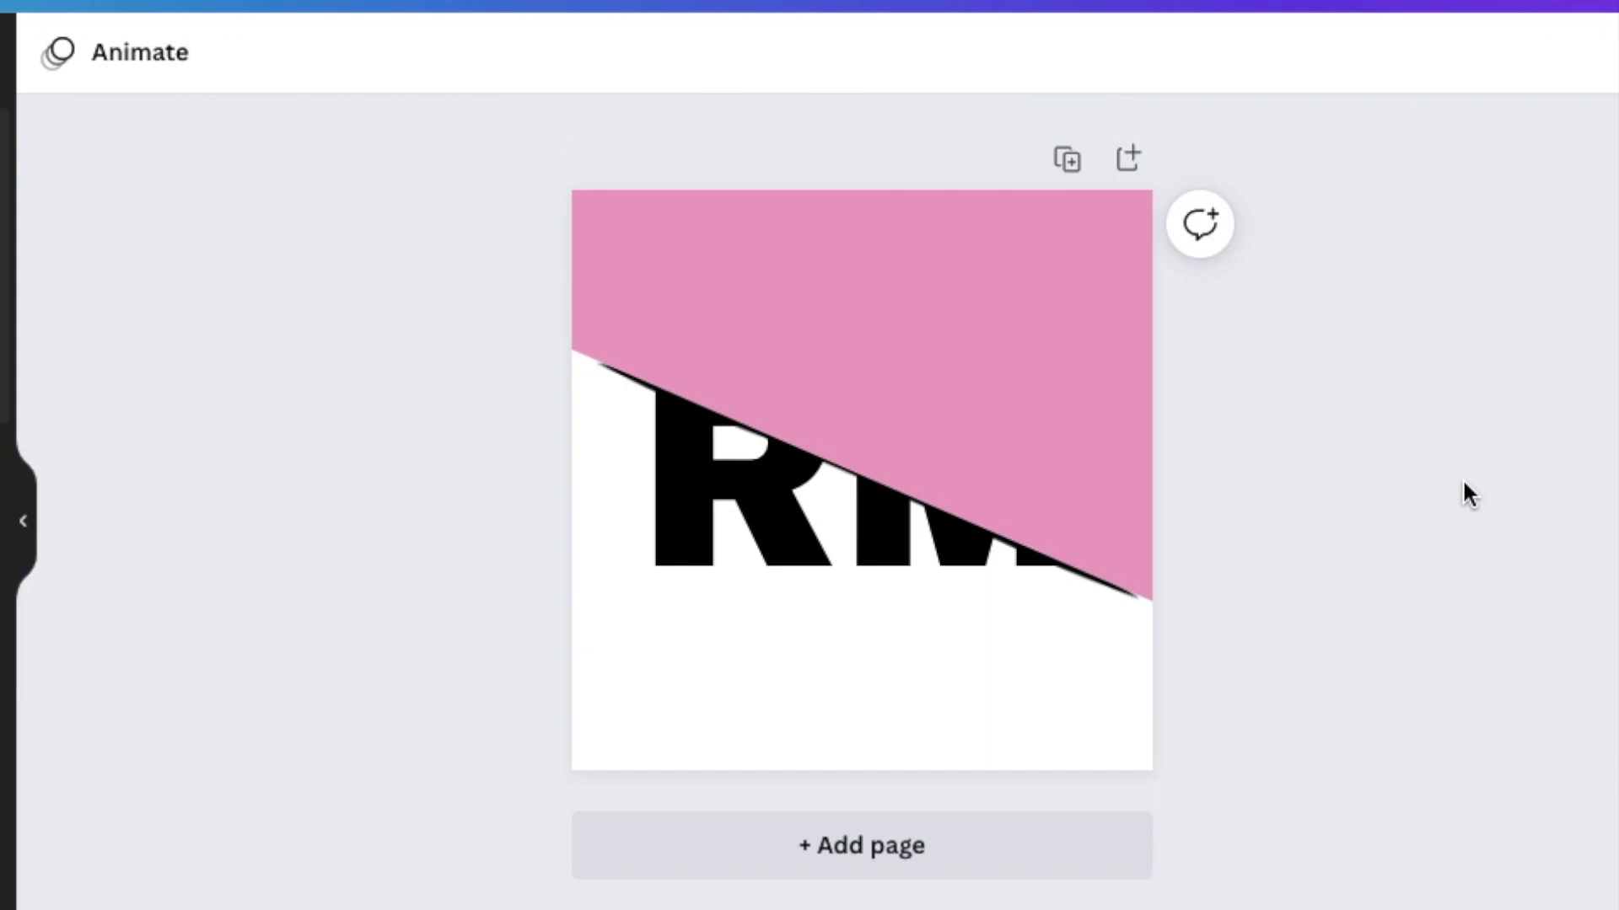
{"action": "left_click", "coordinate": [1028, 263]}
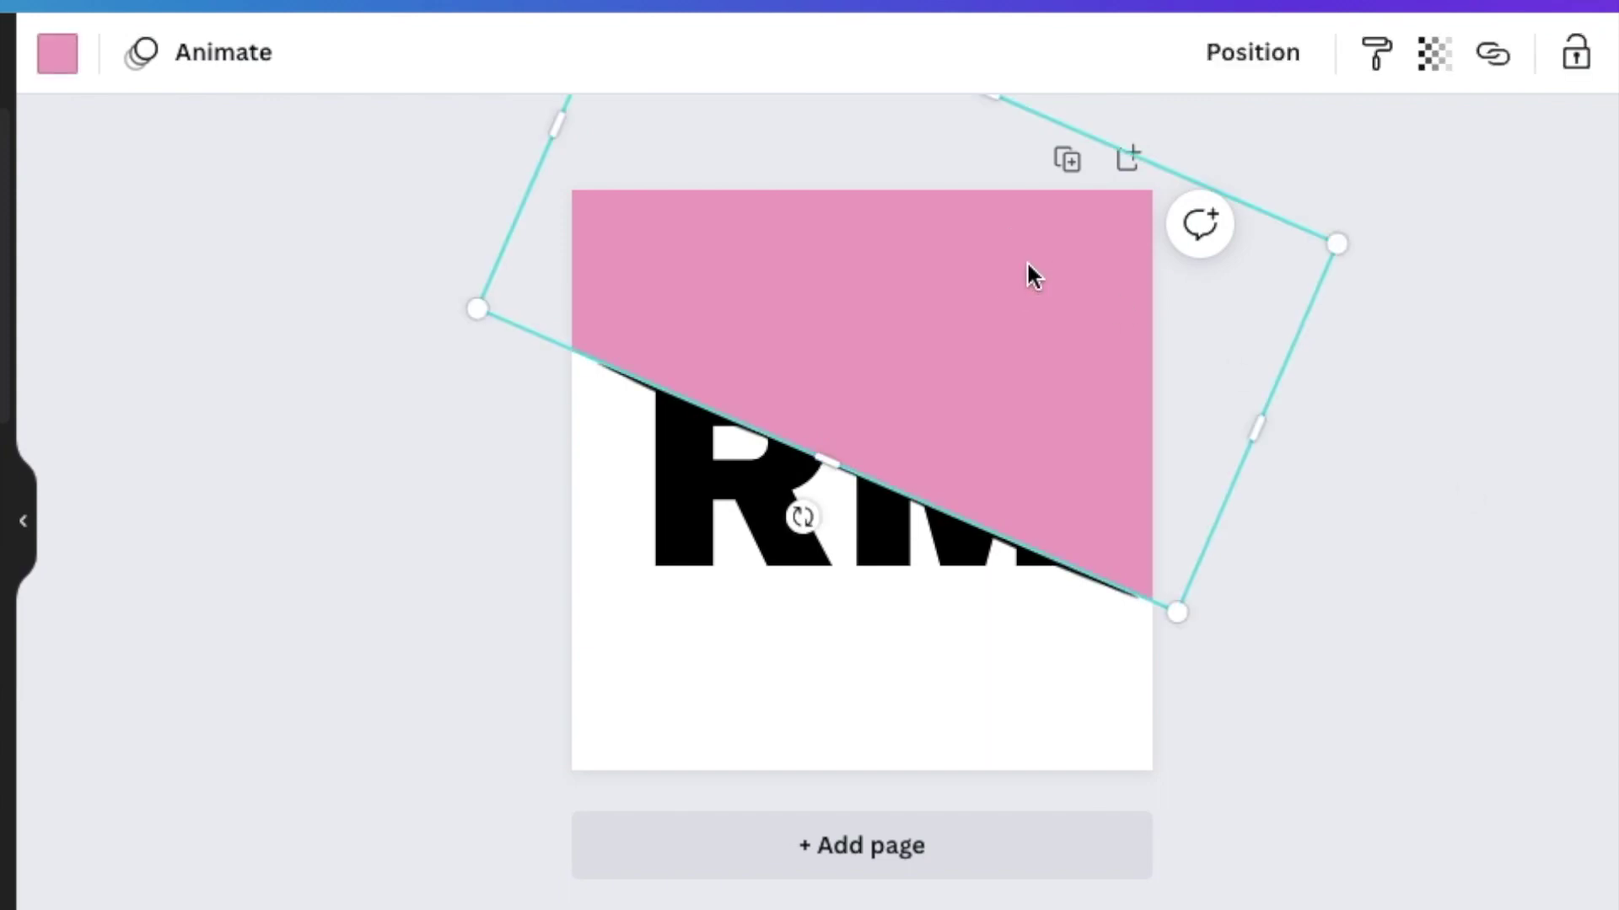
{"action": "right_click", "coordinate": [1025, 260]}
{"action": "left_click", "coordinate": [1129, 312]}
{"action": "key", "text": "ctrl+v"}
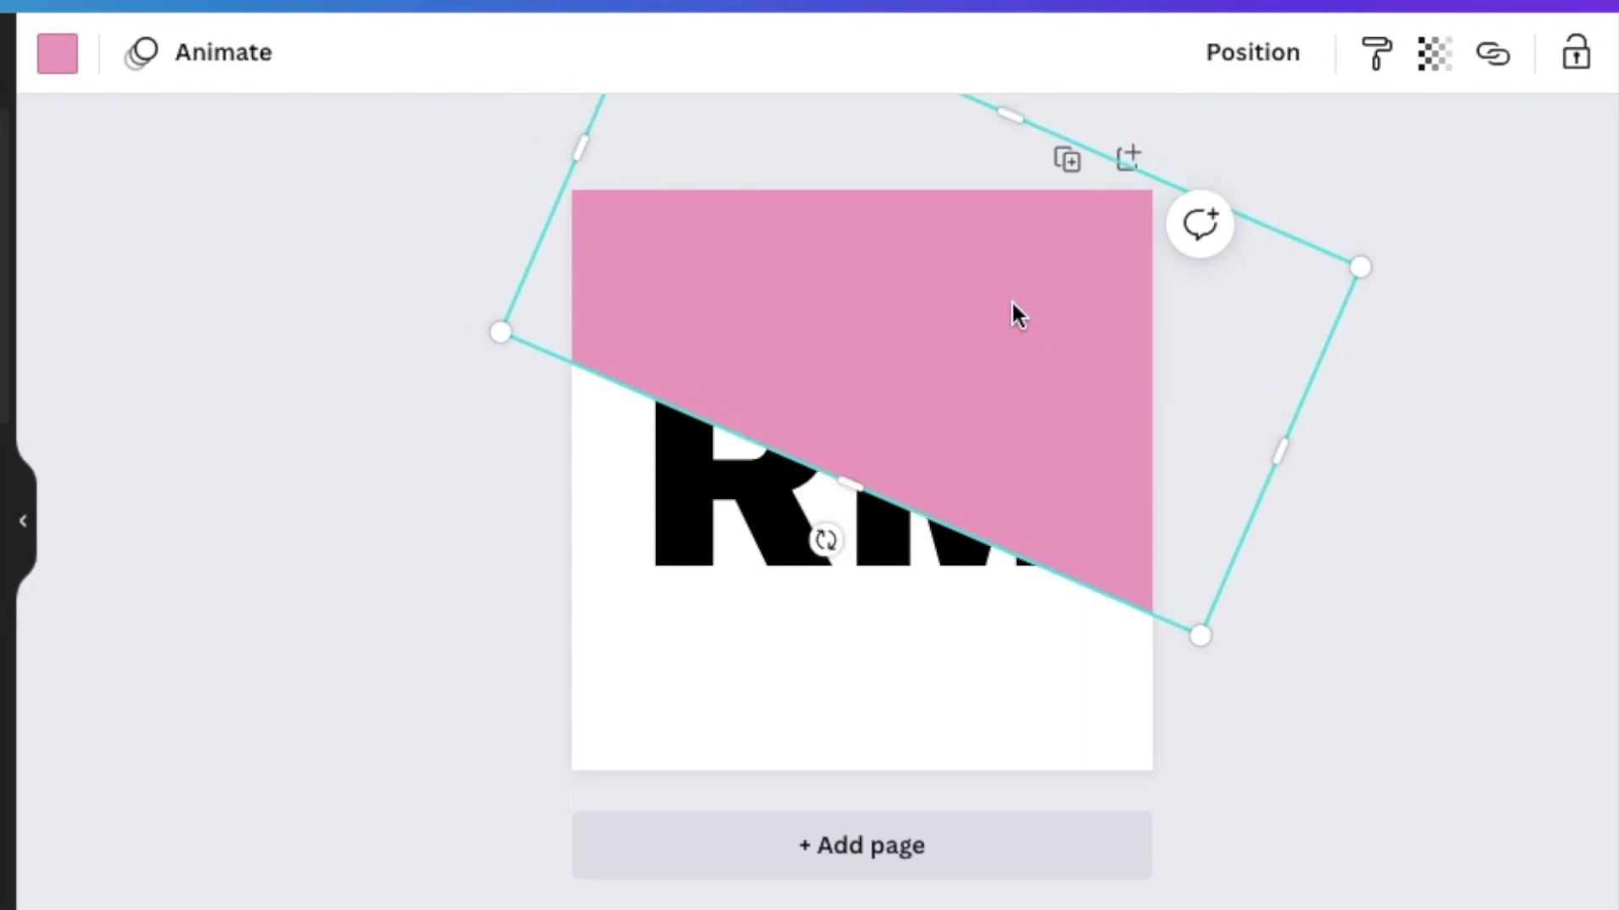
{"action": "left_click_drag", "start_coordinate": [997, 325], "coordinate": [851, 702]}
Step: Nudge the copy up to close the seam and widen it to cover the bottom-right corner
{"action": "left_click", "coordinate": [1518, 706]}
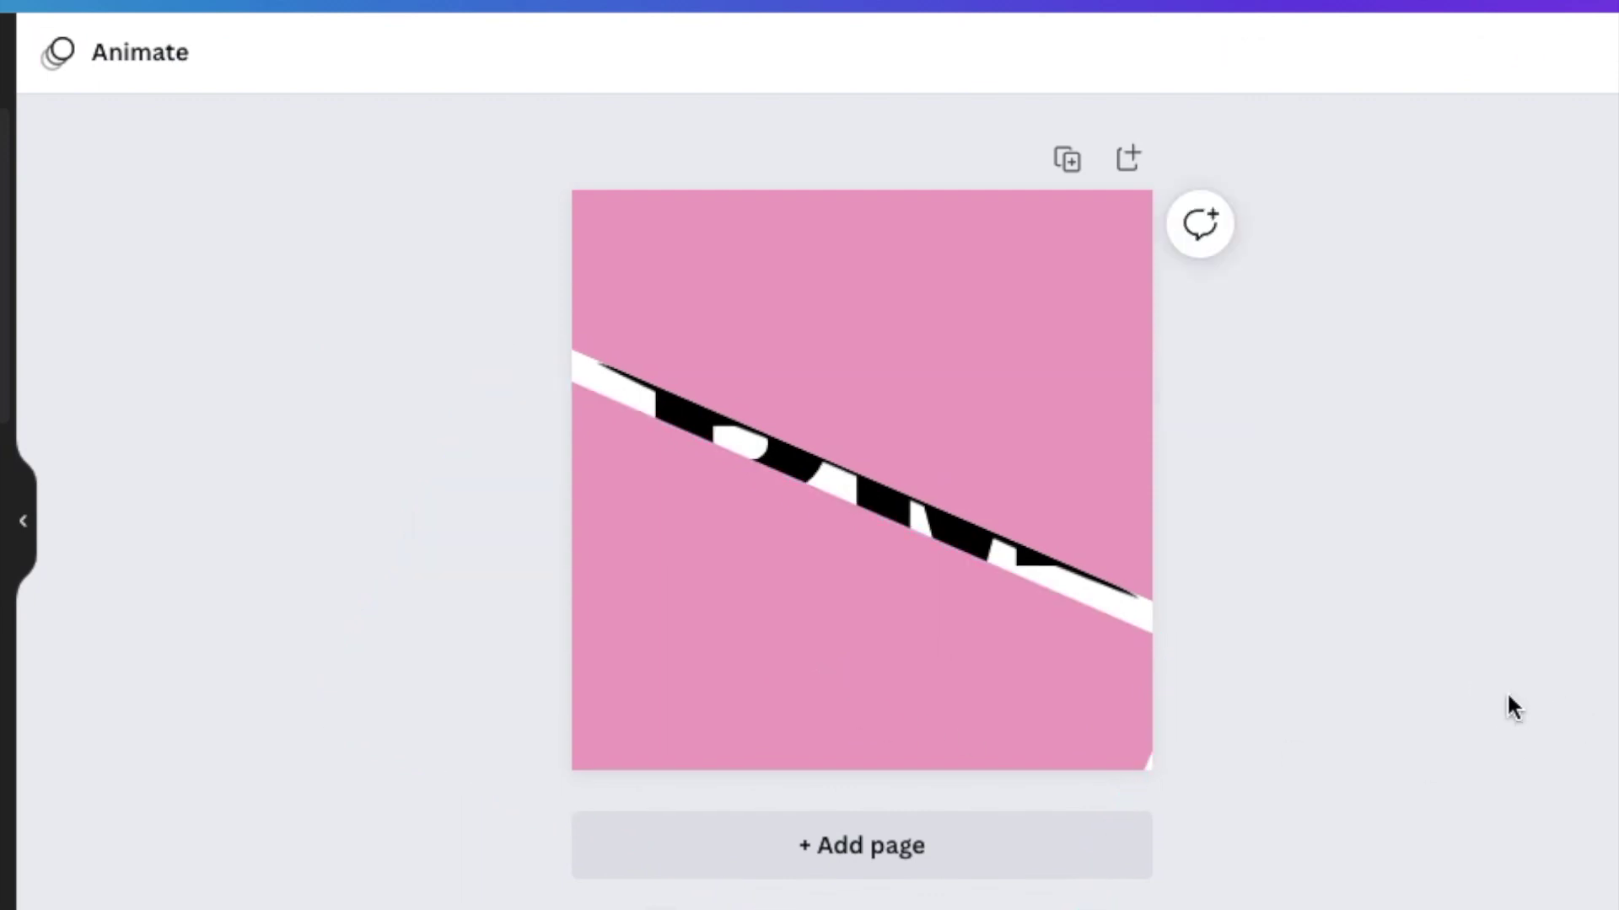
{"action": "left_click", "coordinate": [880, 621]}
{"action": "key", "text": "Up"}
{"action": "key", "text": "Up"}
{"action": "key", "text": "Up"}
{"action": "key", "text": "Up"}
{"action": "key", "text": "Up"}
{"action": "key", "text": "Up"}
{"action": "key", "text": "Up"}
{"action": "key", "text": "Up"}
{"action": "key", "text": "Up"}
{"action": "key", "text": "Up"}
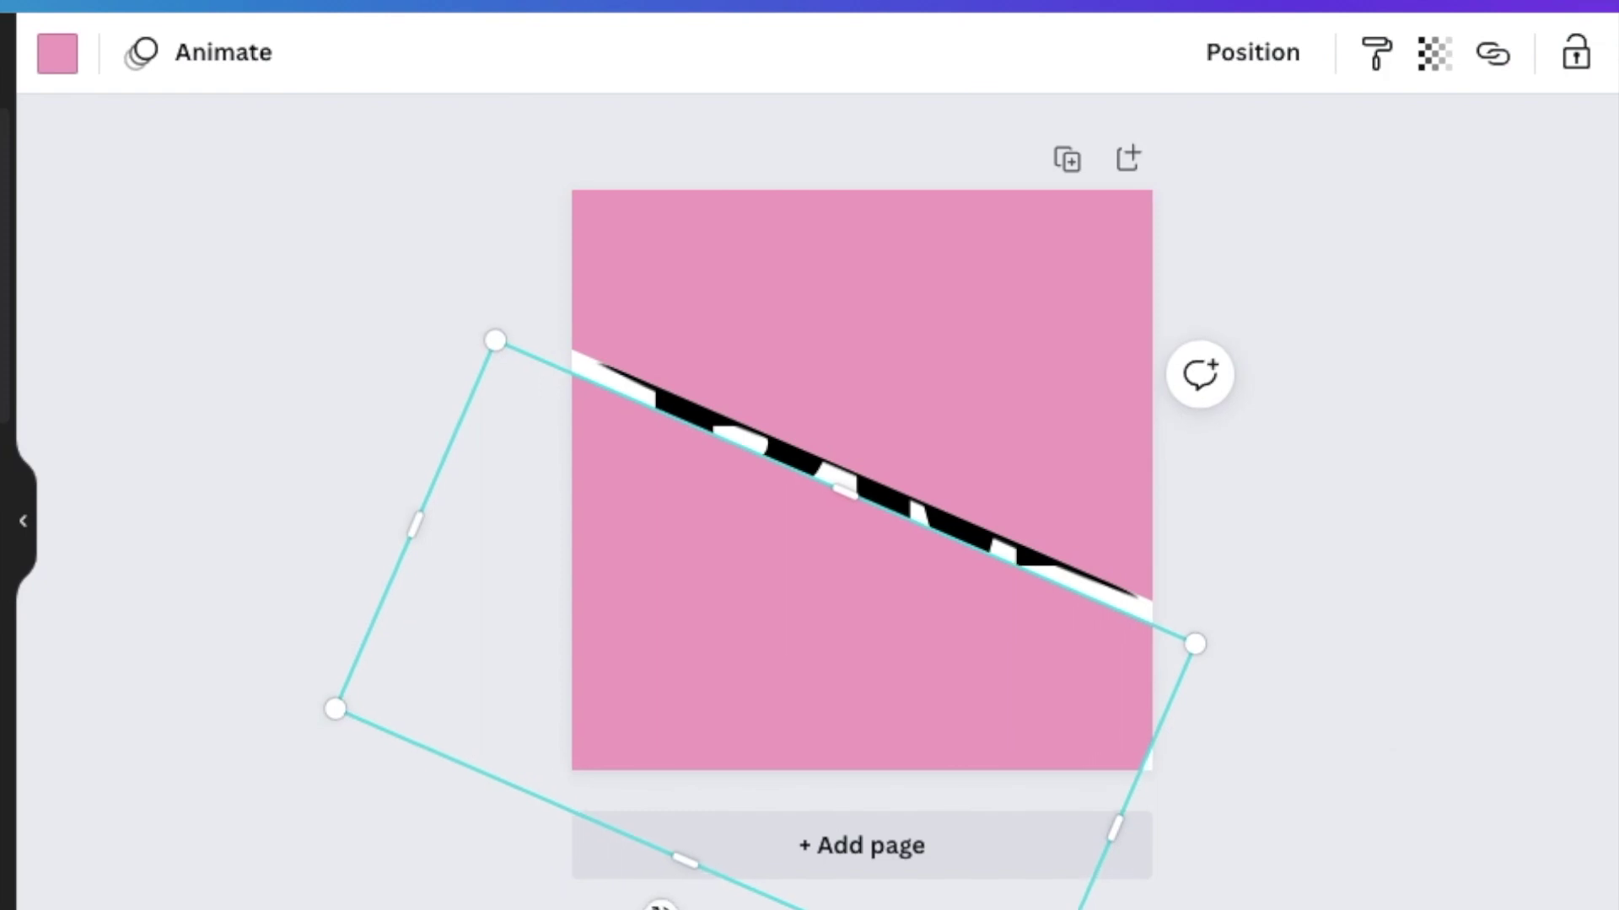
{"action": "key", "text": "Up"}
{"action": "key", "text": "Up"}
{"action": "key", "text": "Up"}
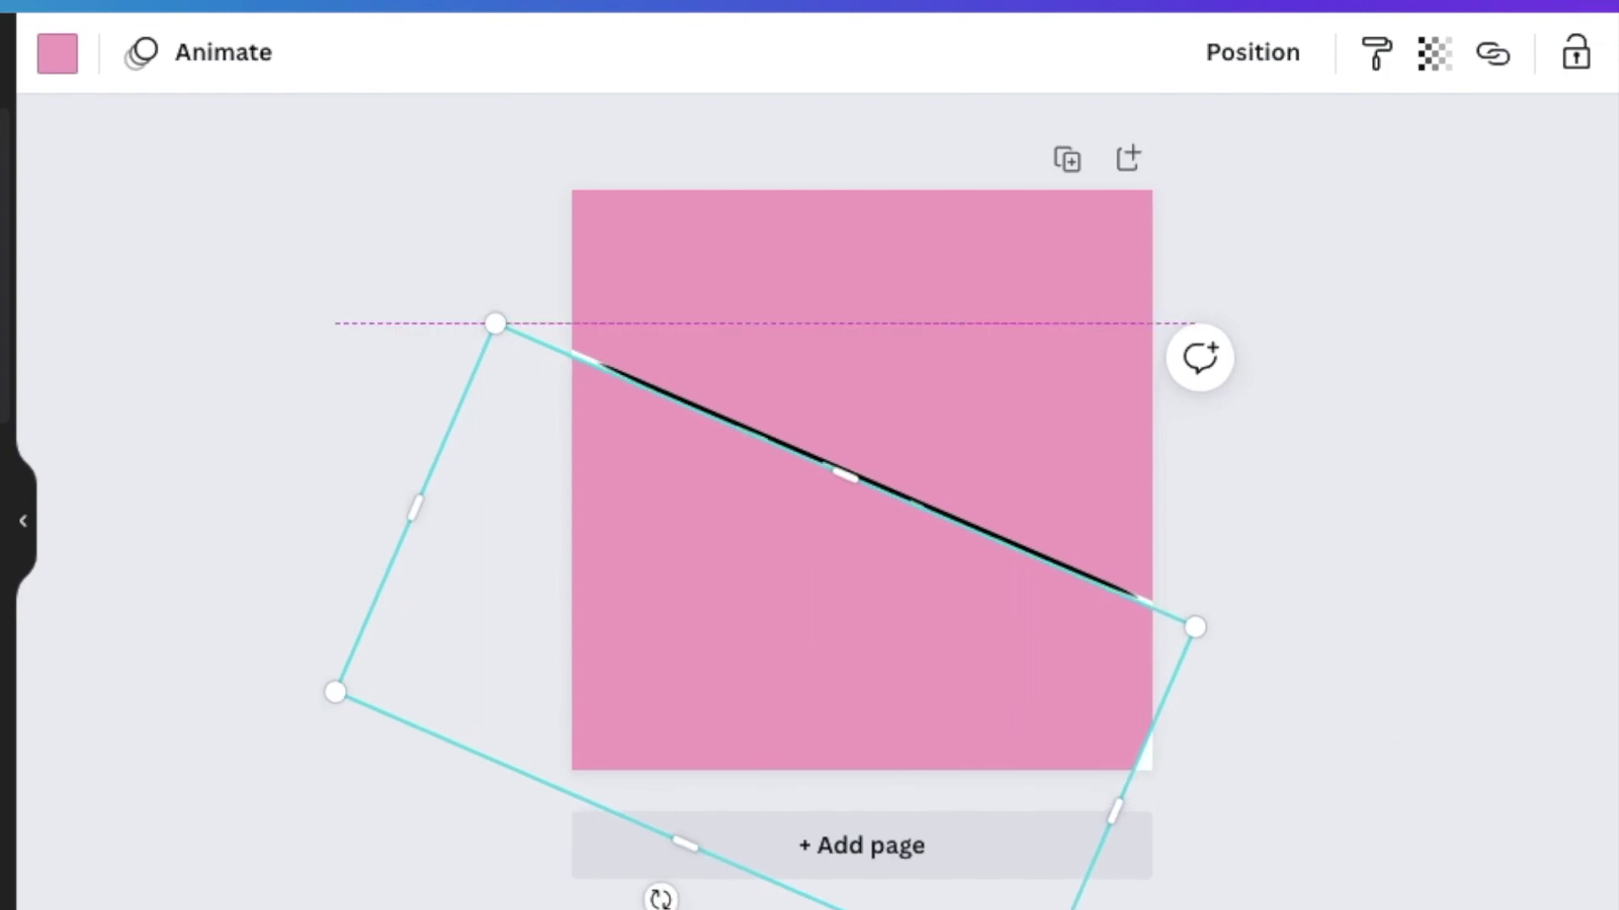
{"action": "key", "text": "Up"}
{"action": "key", "text": "Up"}
{"action": "key", "text": "Up"}
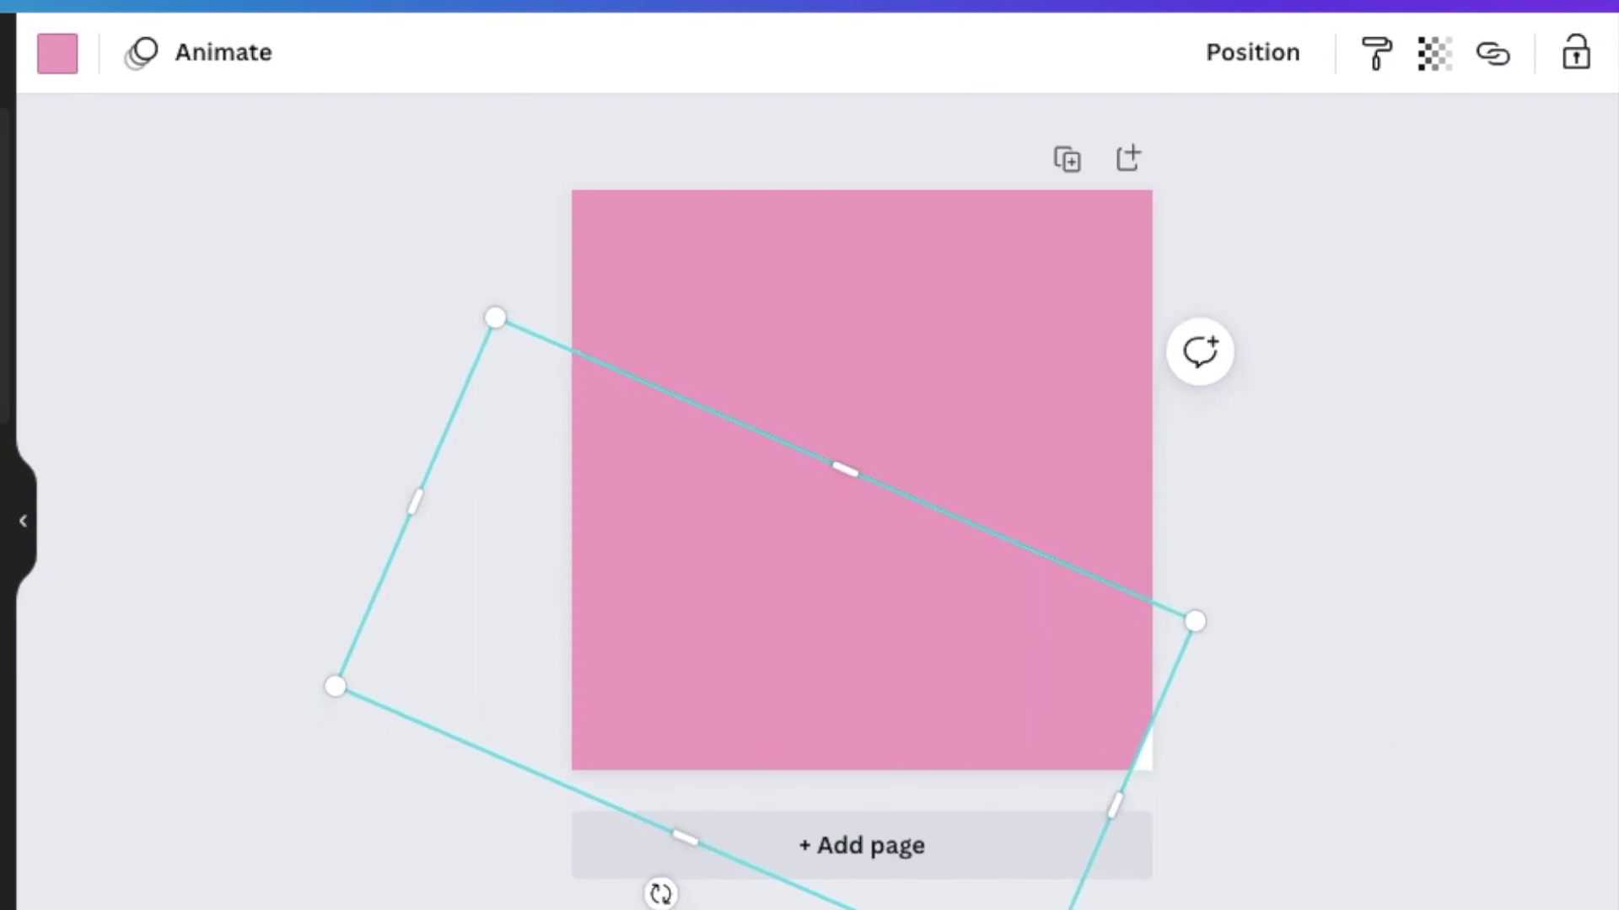
{"action": "left_click", "coordinate": [1338, 477]}
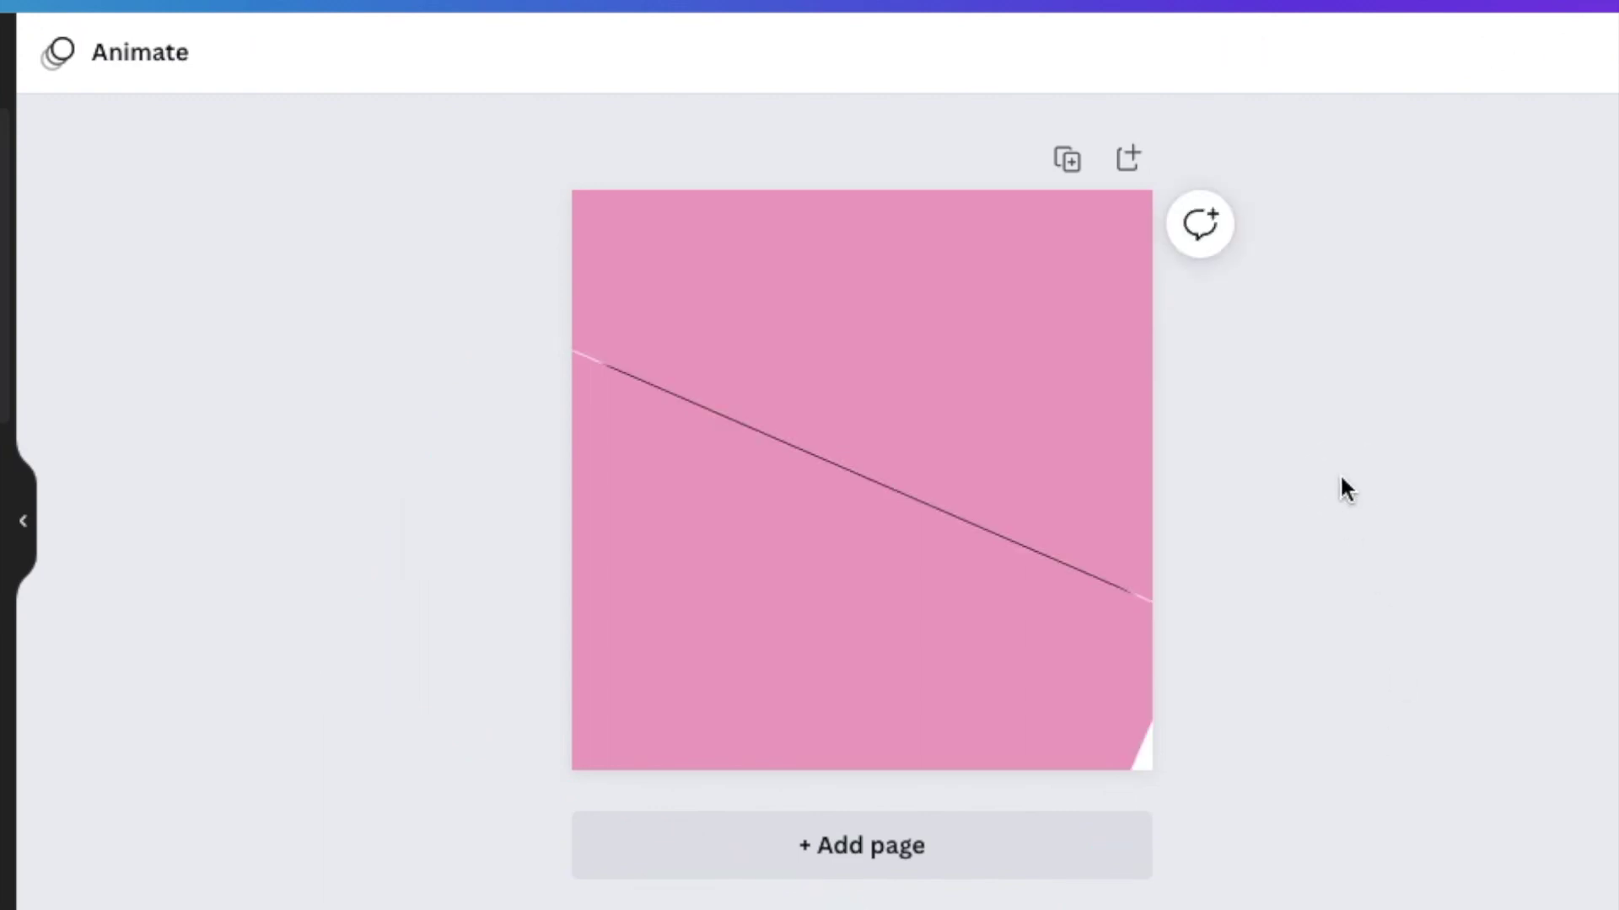
{"action": "left_click", "coordinate": [1021, 634]}
{"action": "key", "text": "Up"}
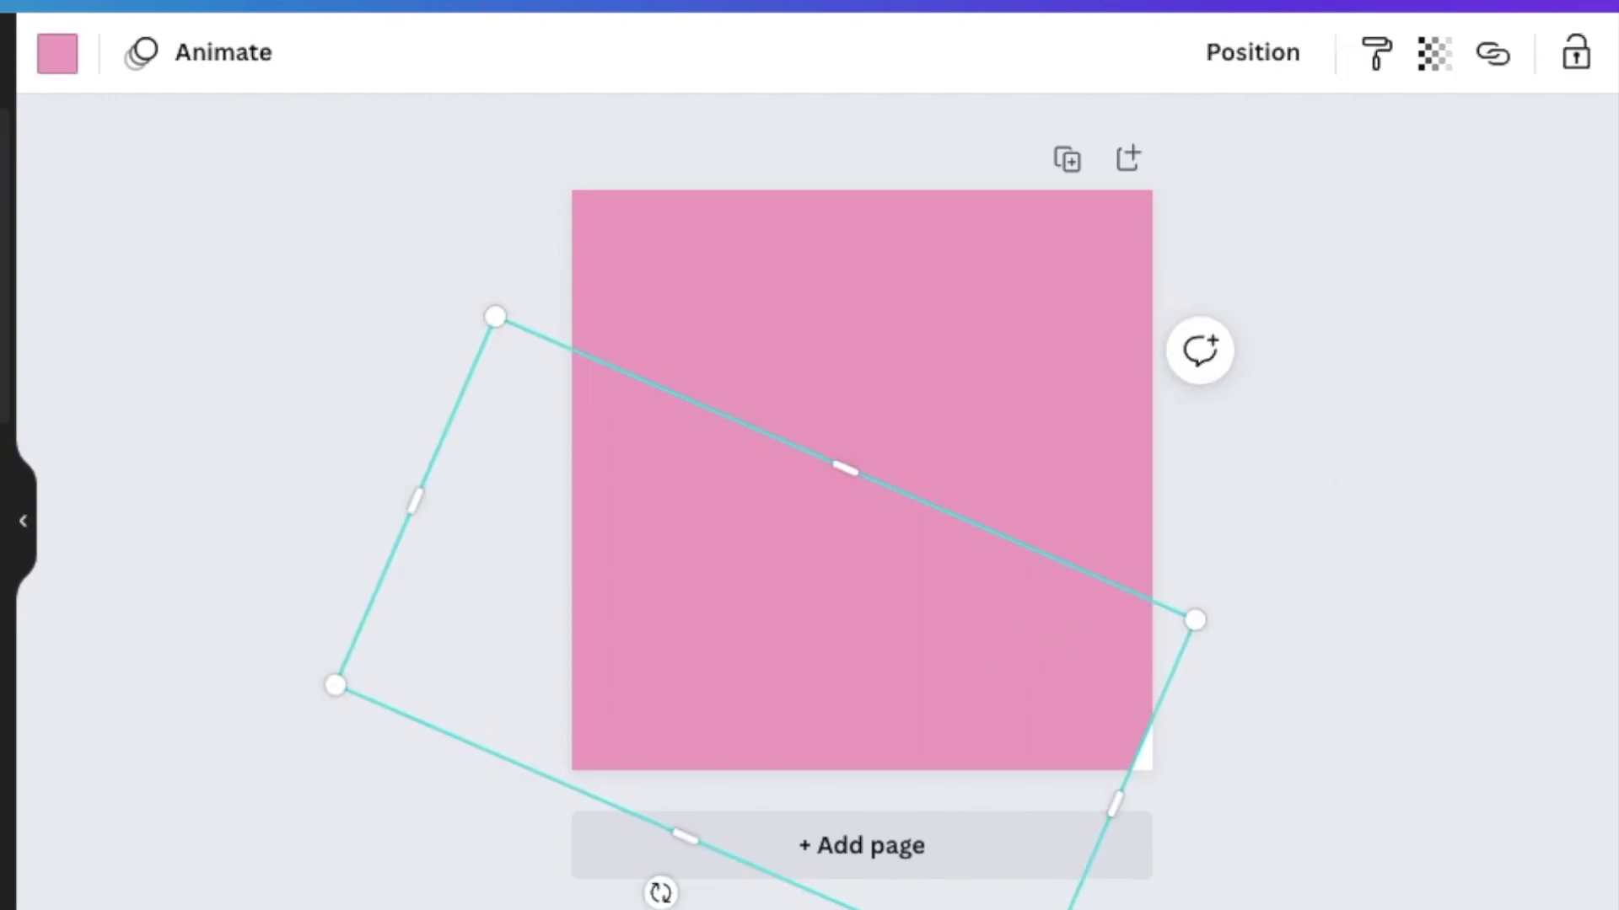
{"action": "left_click", "coordinate": [1372, 498]}
{"action": "left_click", "coordinate": [824, 686]}
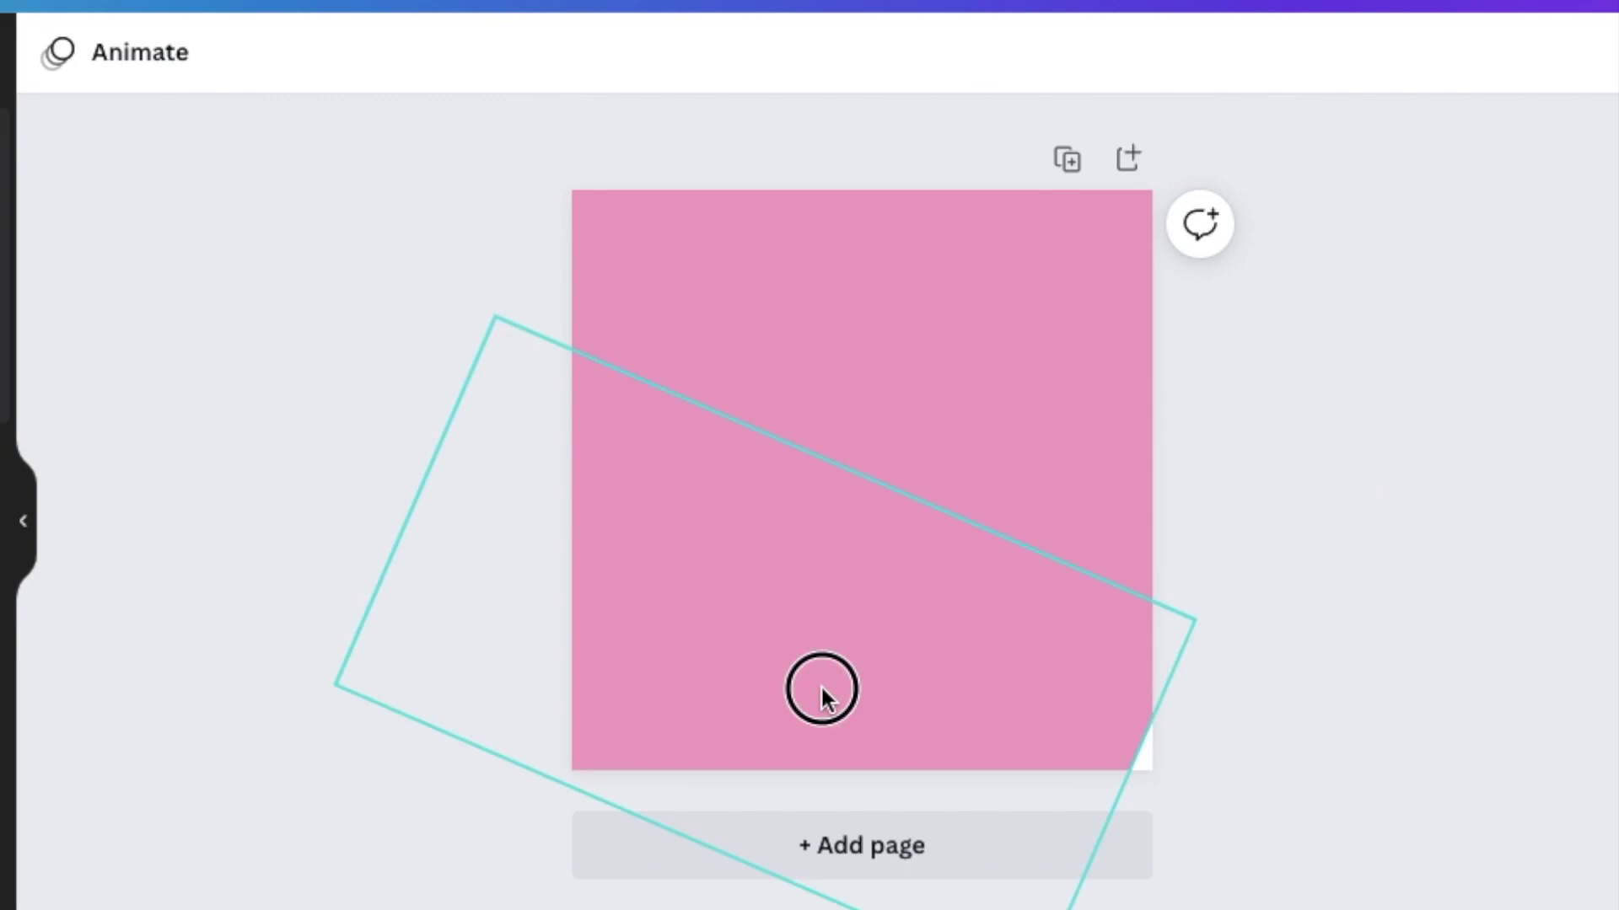
{"action": "key", "text": "Up"}
{"action": "left_click", "coordinate": [1371, 518]}
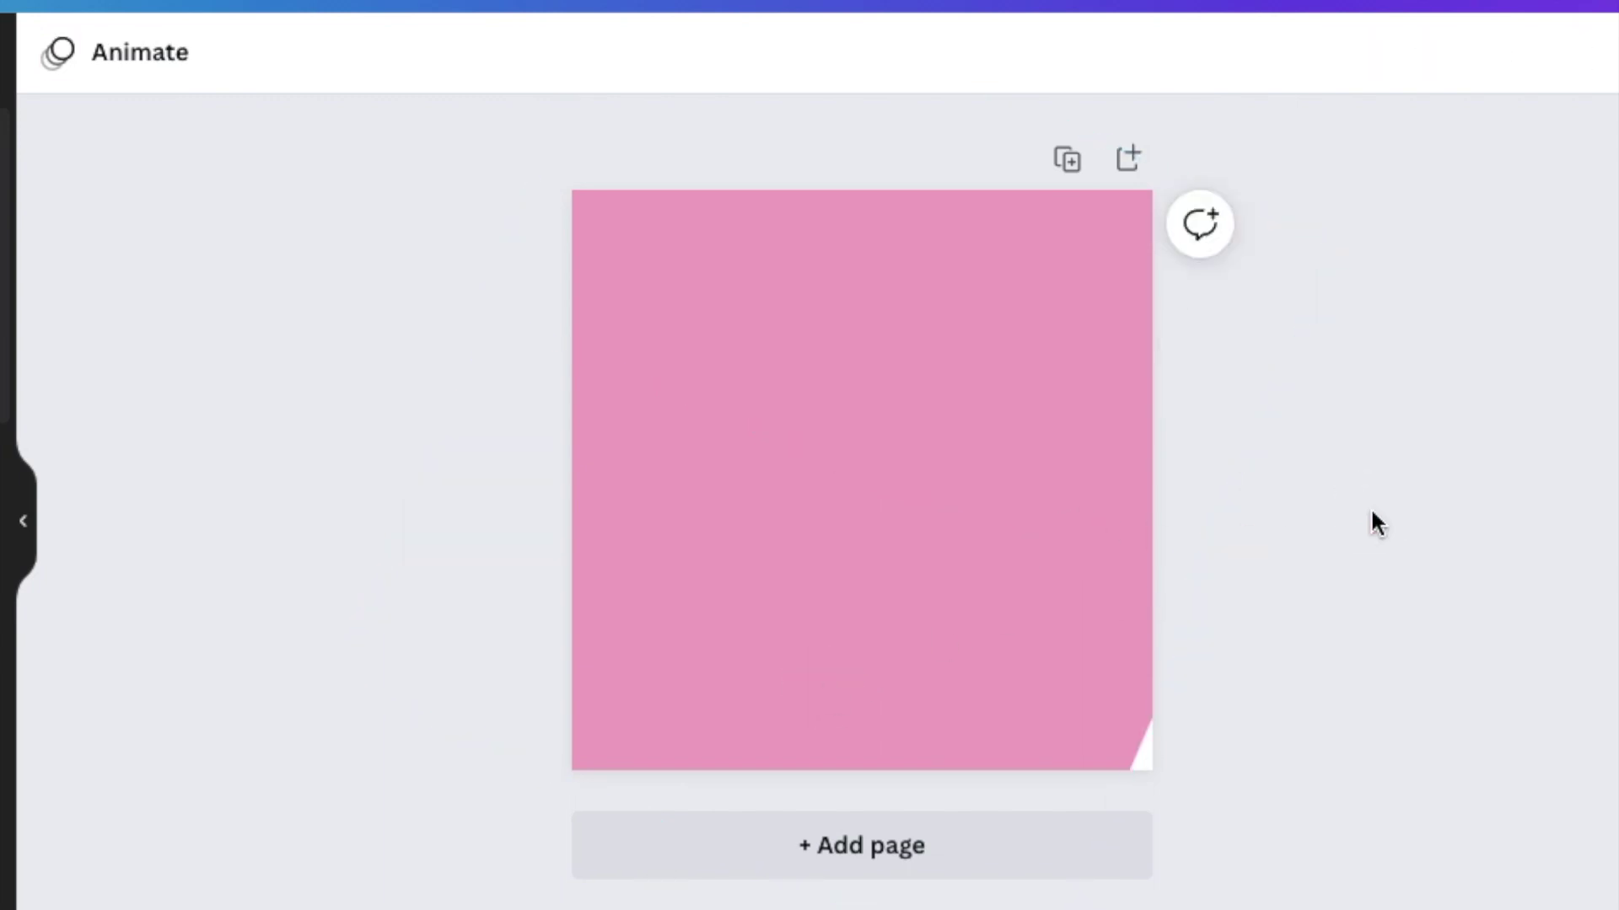
{"action": "left_click", "coordinate": [1134, 757]}
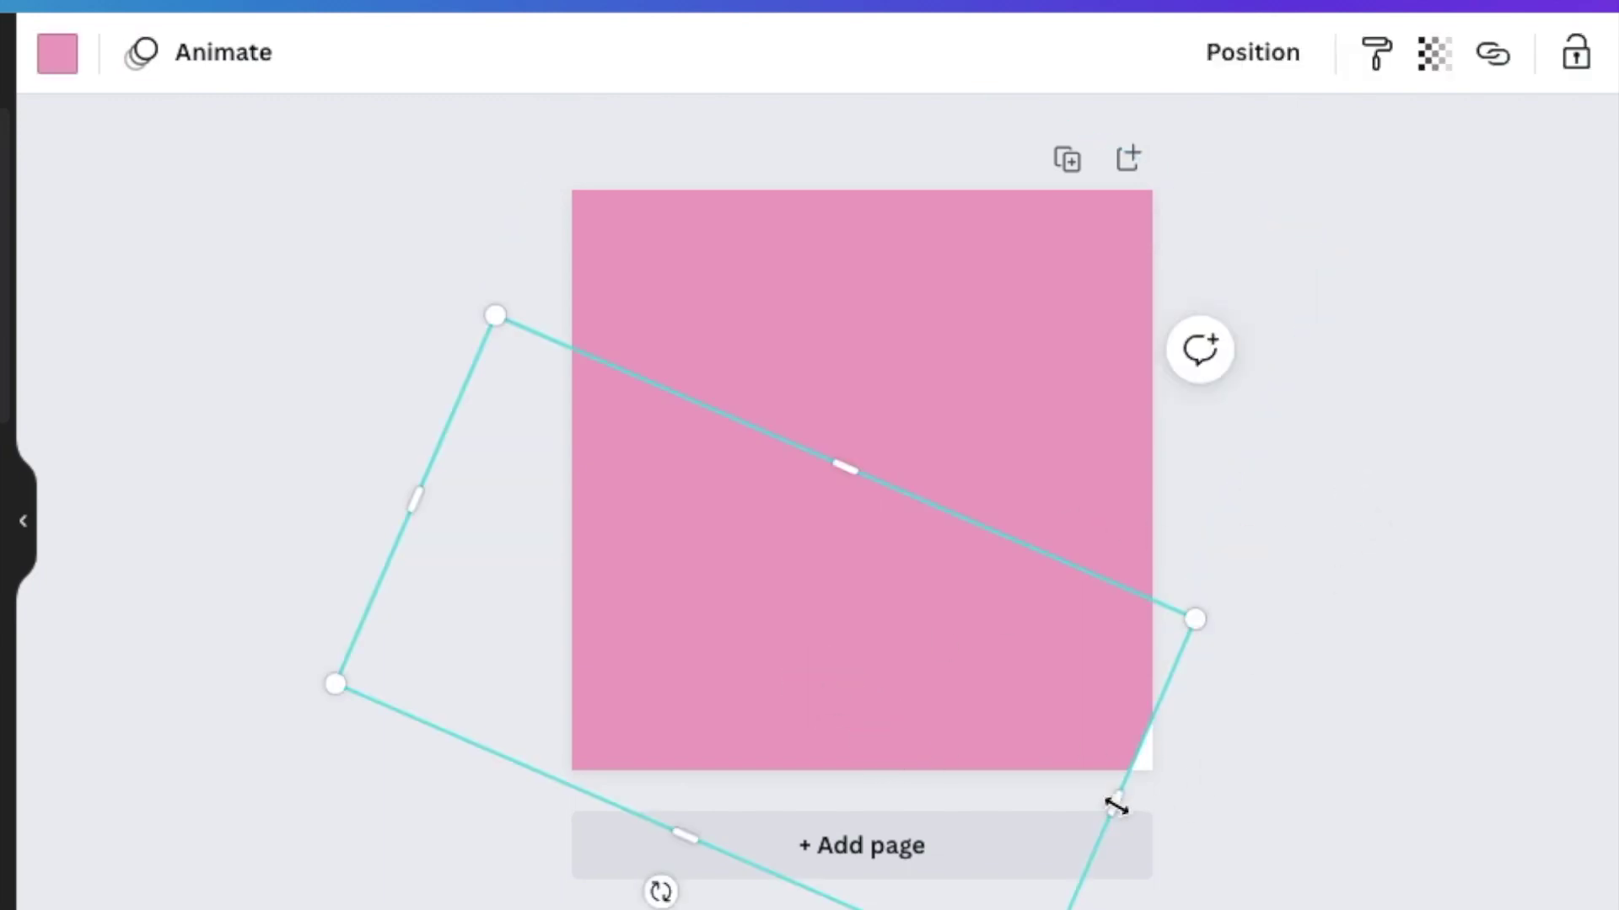
{"action": "left_click_drag", "start_coordinate": [1115, 807], "coordinate": [1210, 838]}
{"action": "left_click", "coordinate": [1458, 336]}
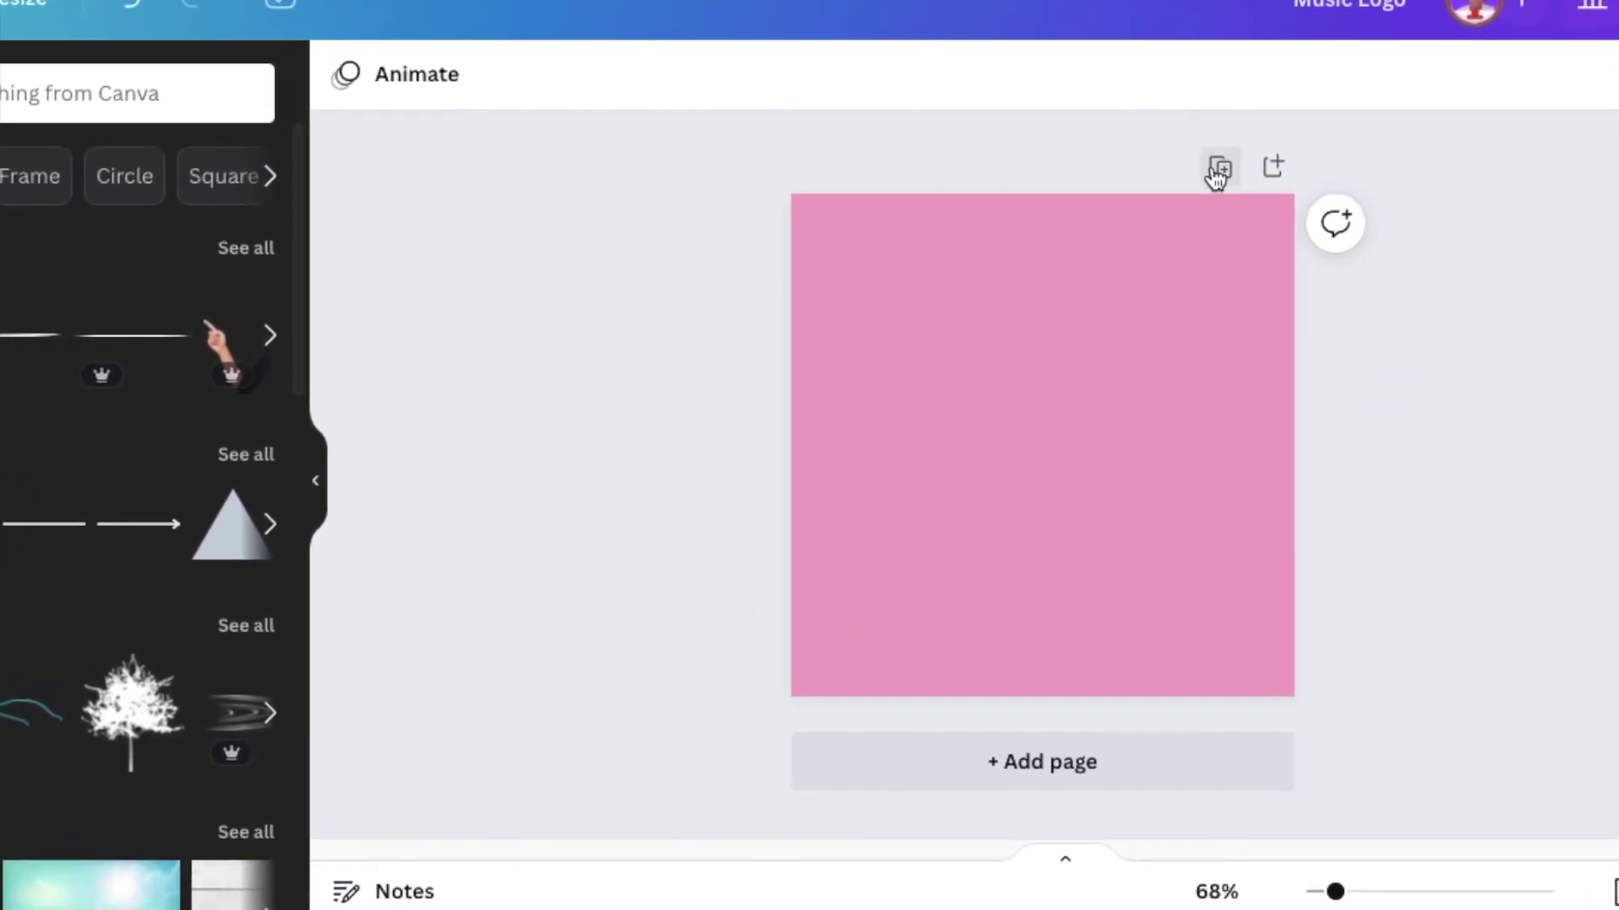
Step: Duplicate the page as Page 2 and delete Page 1's upper pink rectangle
{"action": "left_click", "coordinate": [1218, 170]}
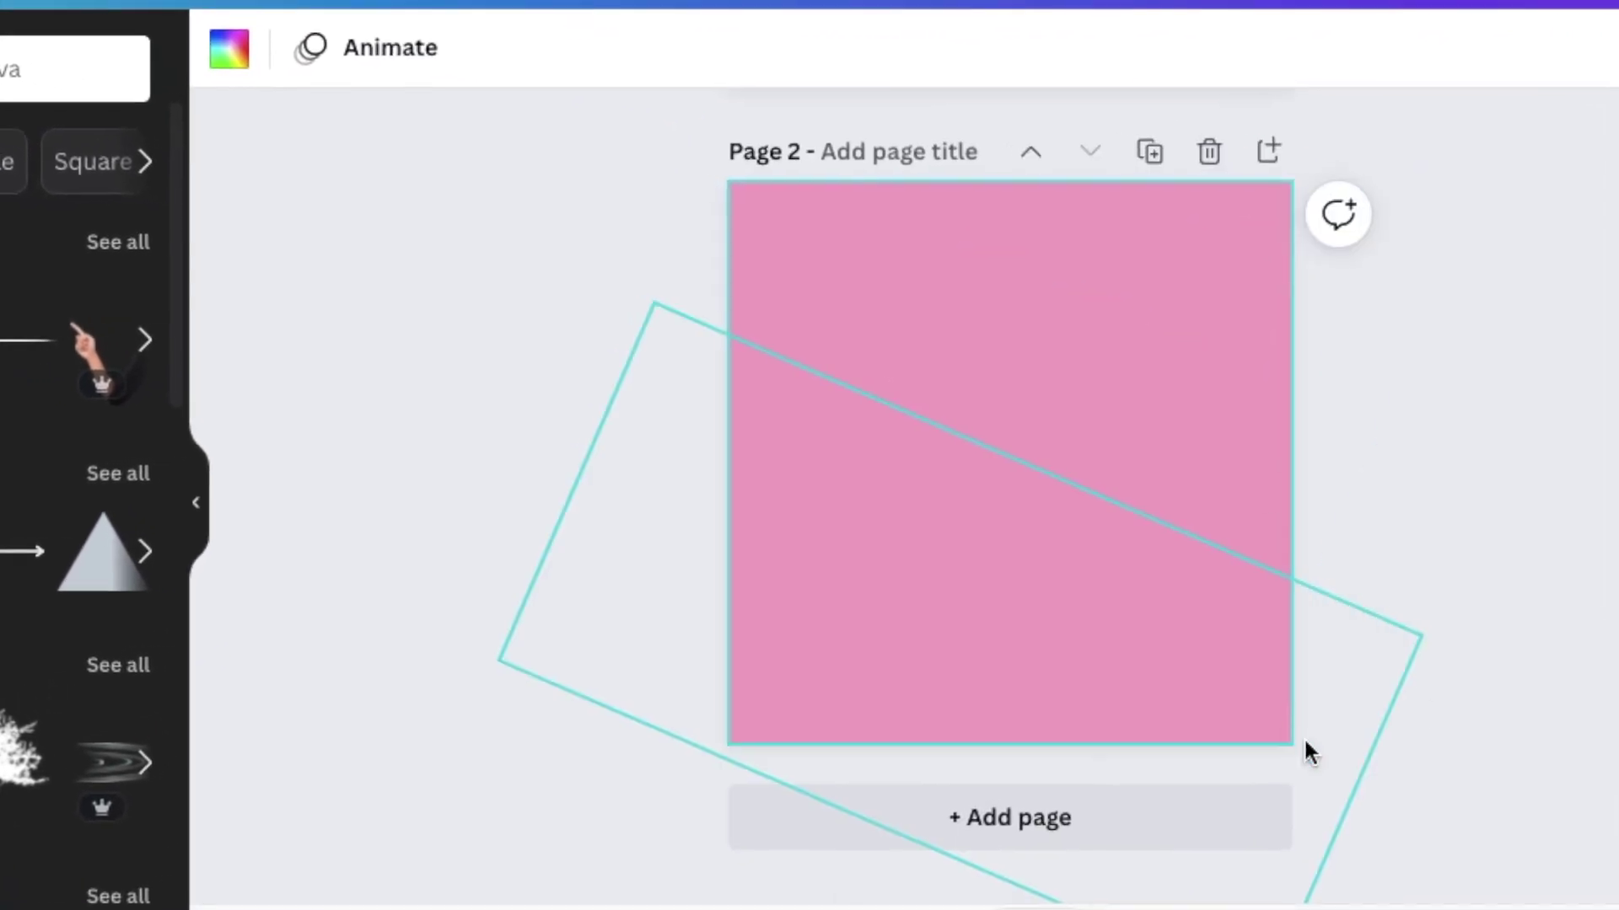
{"action": "scroll", "coordinate": [1518, 581], "scroll_direction": "up", "scroll_amount": 6}
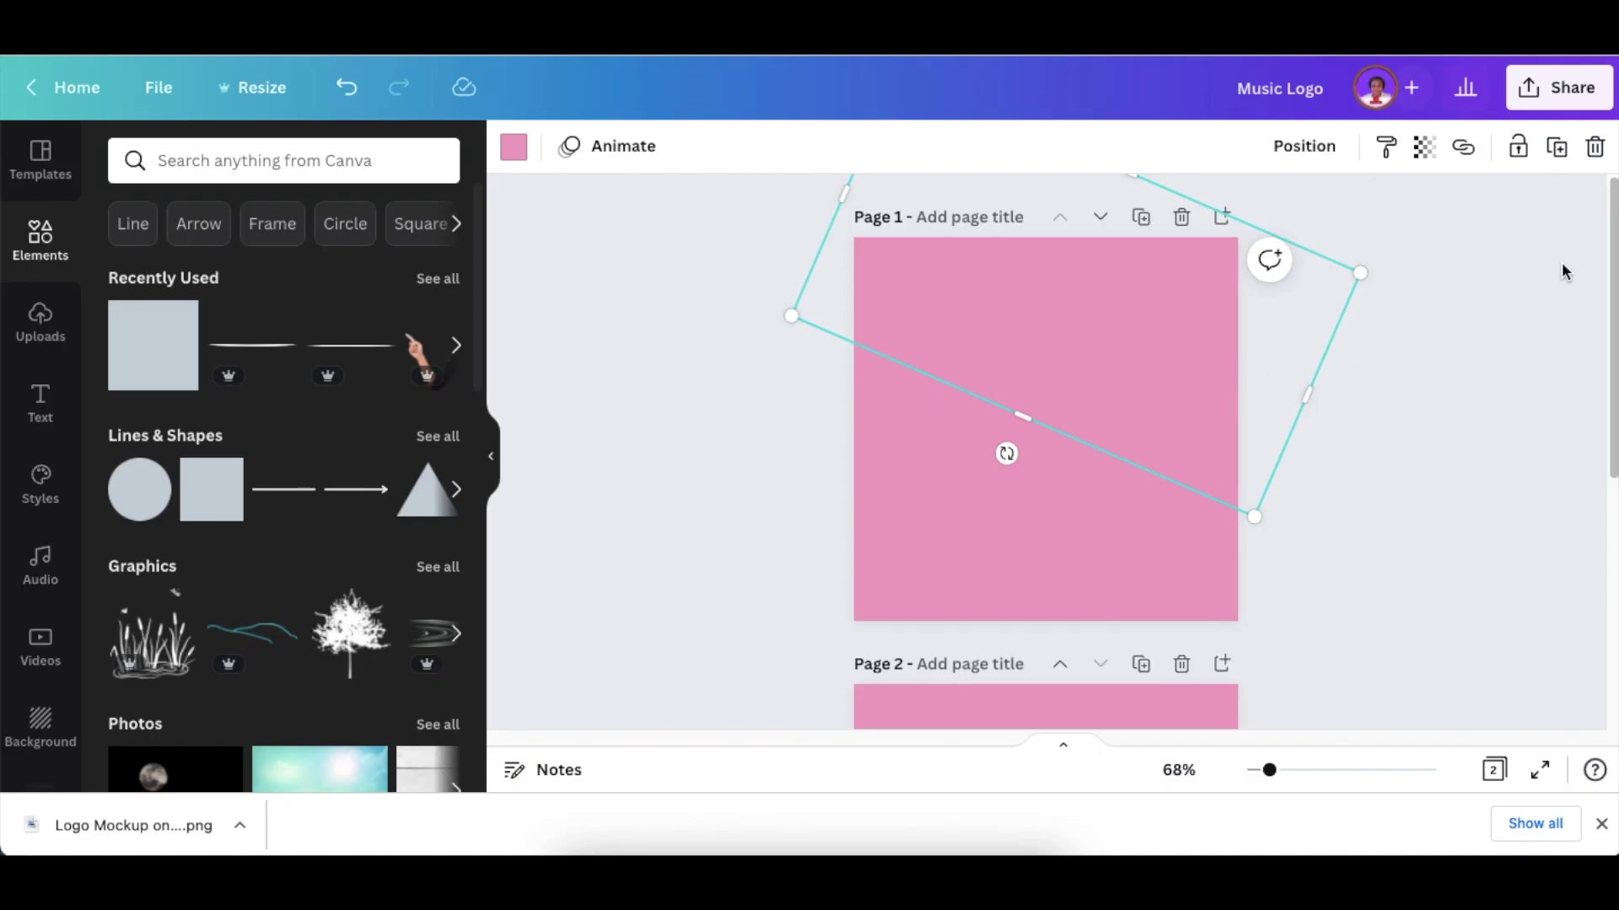
{"action": "left_click", "coordinate": [1594, 147]}
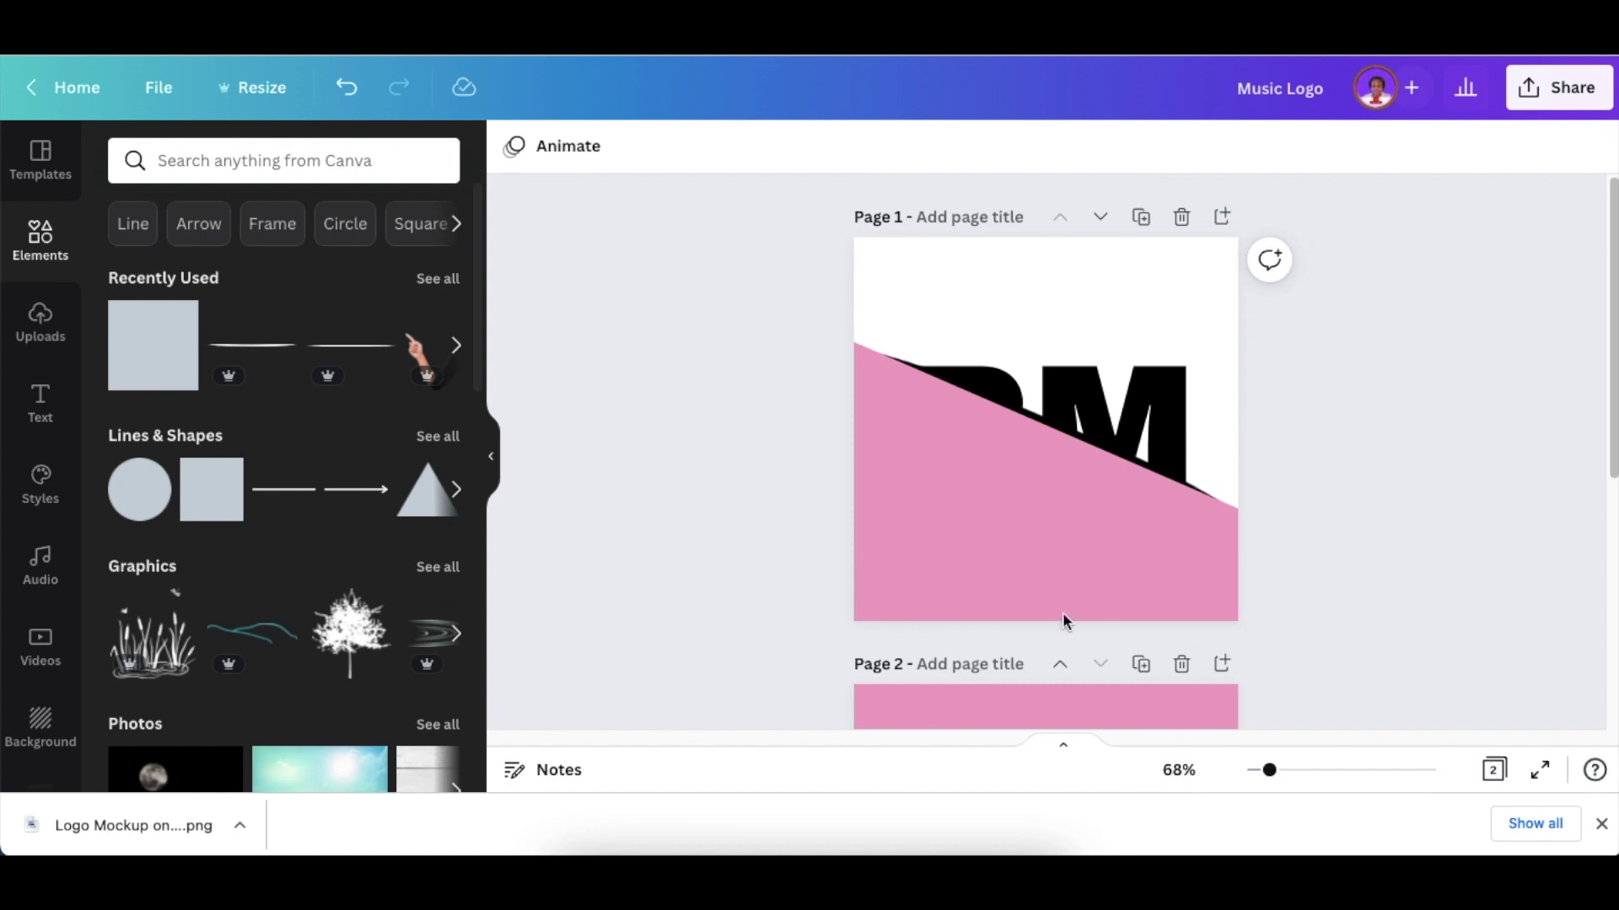
Step: Make Page 1's lower rectangle white
{"action": "left_click", "coordinate": [941, 549]}
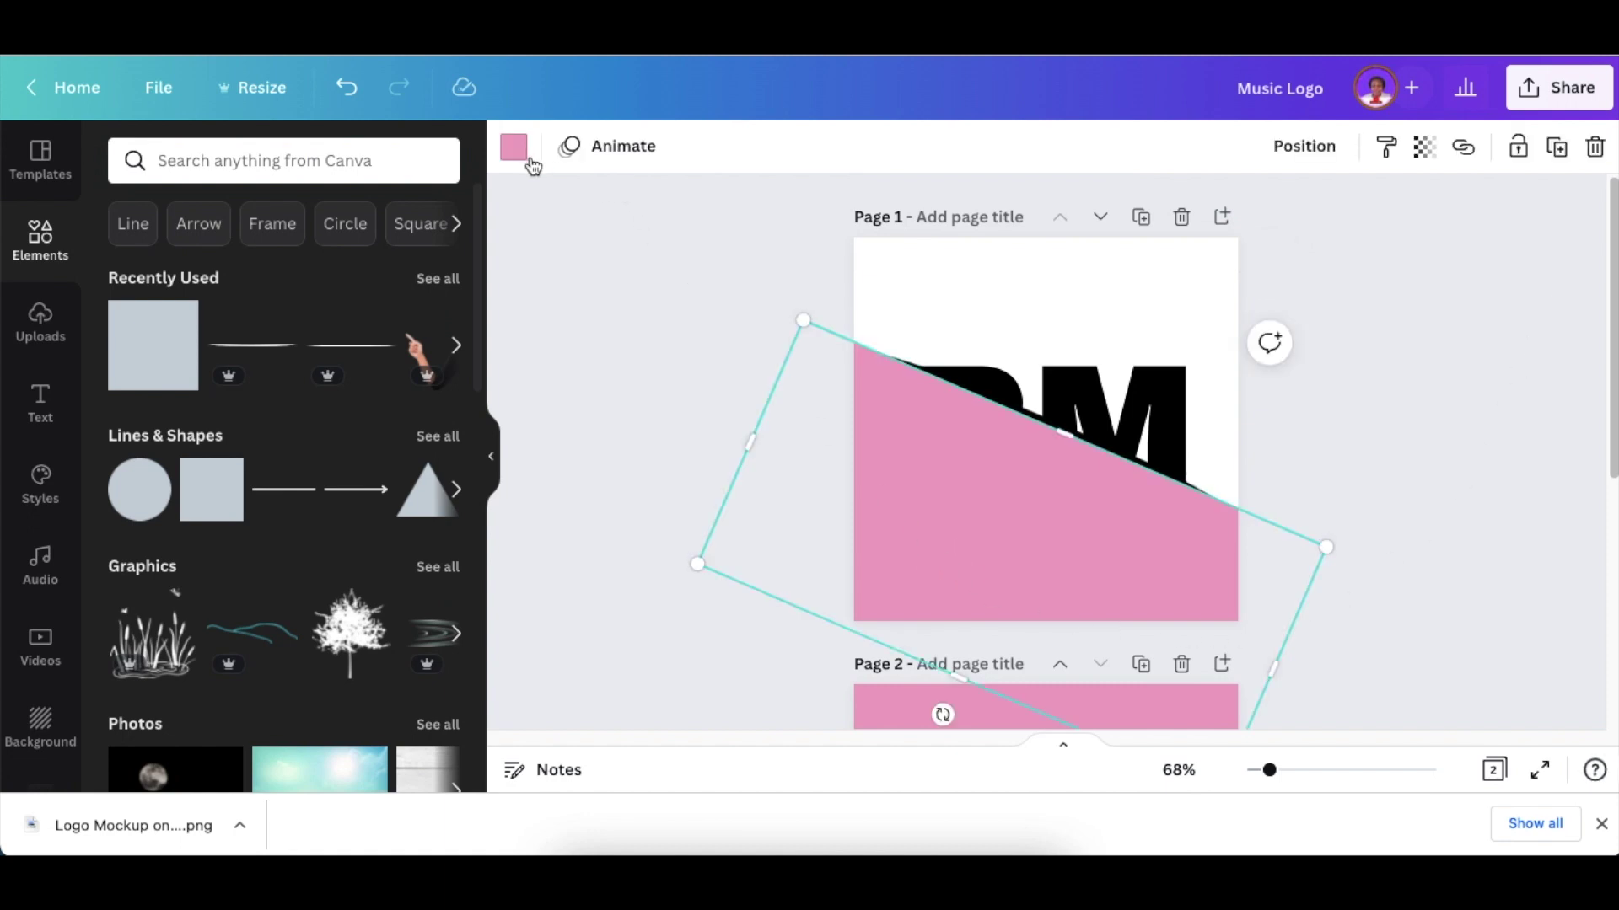
{"action": "left_click", "coordinate": [514, 161]}
{"action": "left_click", "coordinate": [310, 264]}
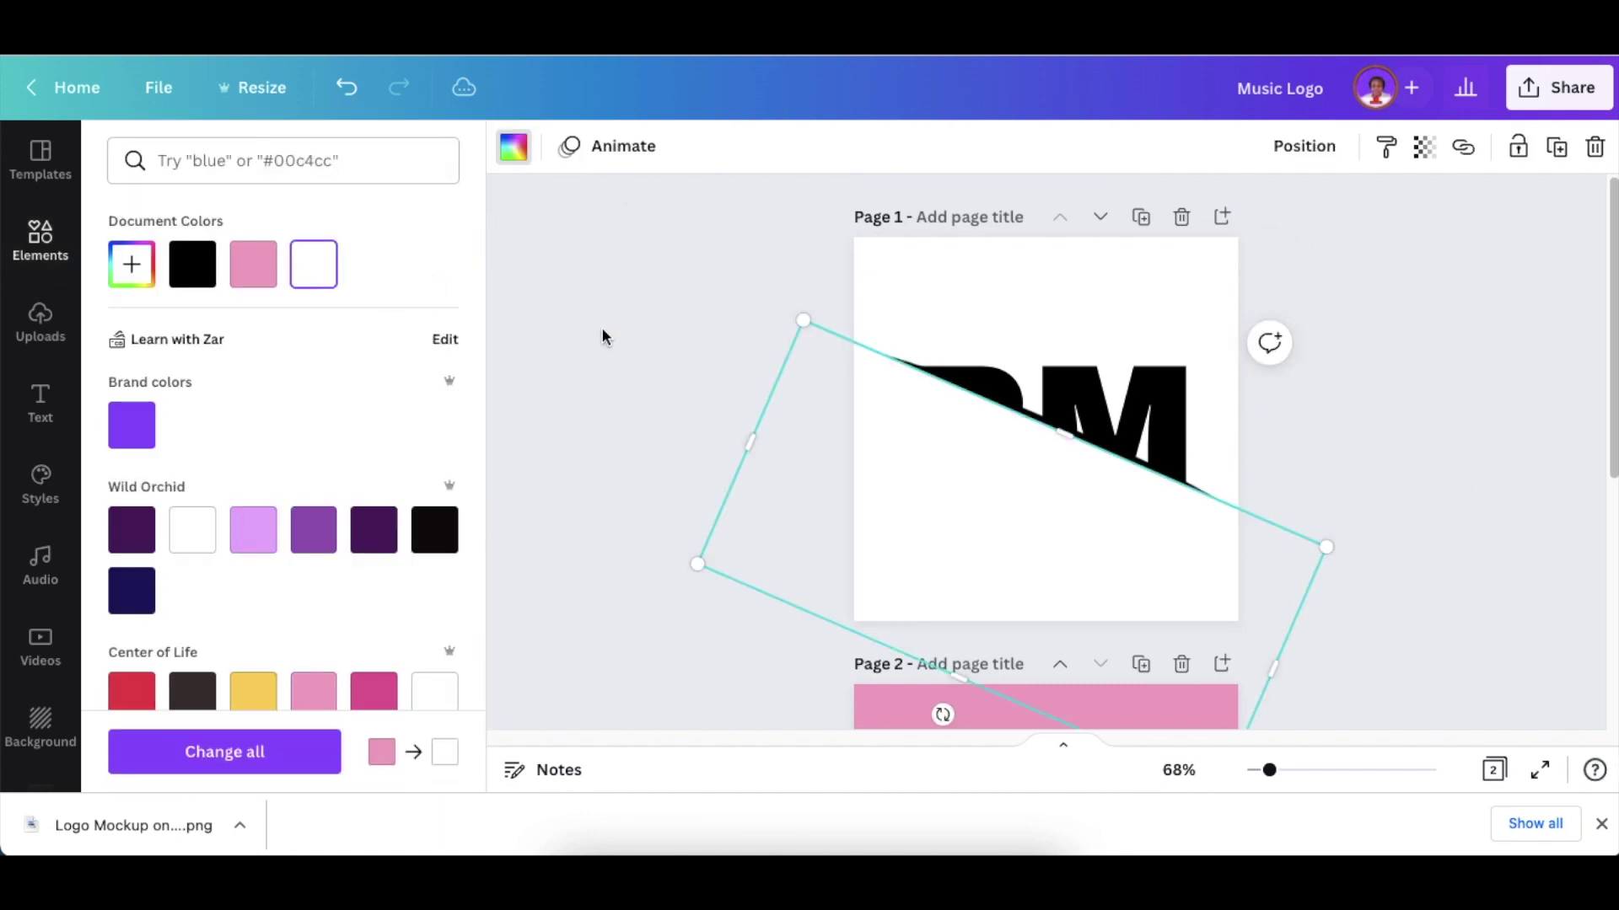
{"action": "key", "text": "Escape"}
{"action": "left_click", "coordinate": [719, 296]}
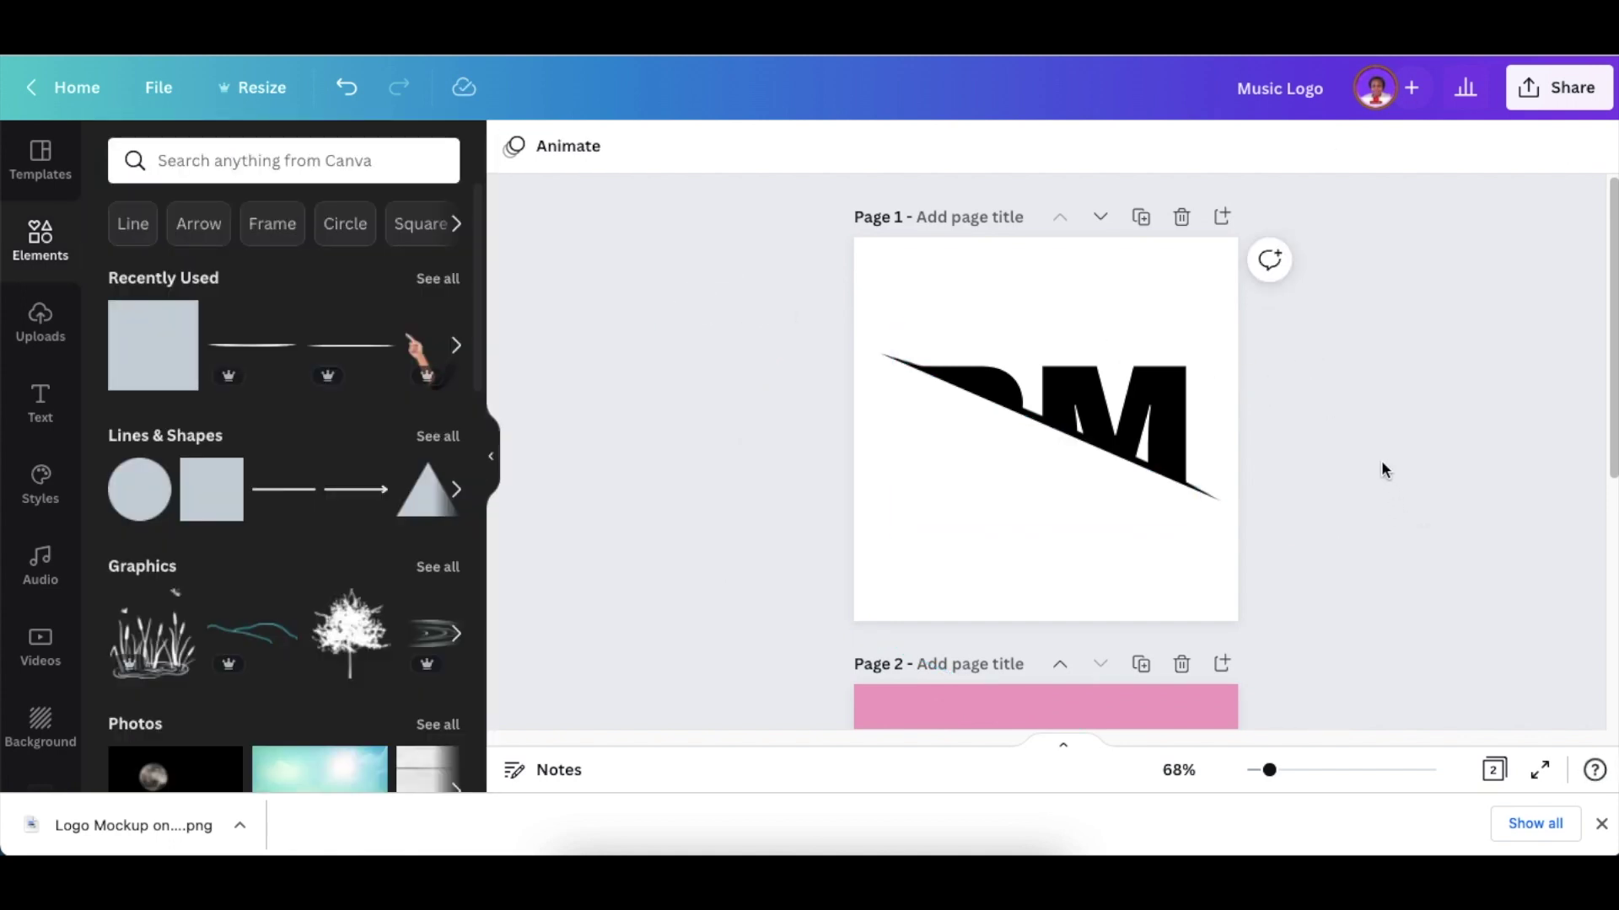
Step: On Page 2, delete the lower pink rectangle
{"action": "scroll", "coordinate": [1353, 459], "scroll_direction": "down", "scroll_amount": 4}
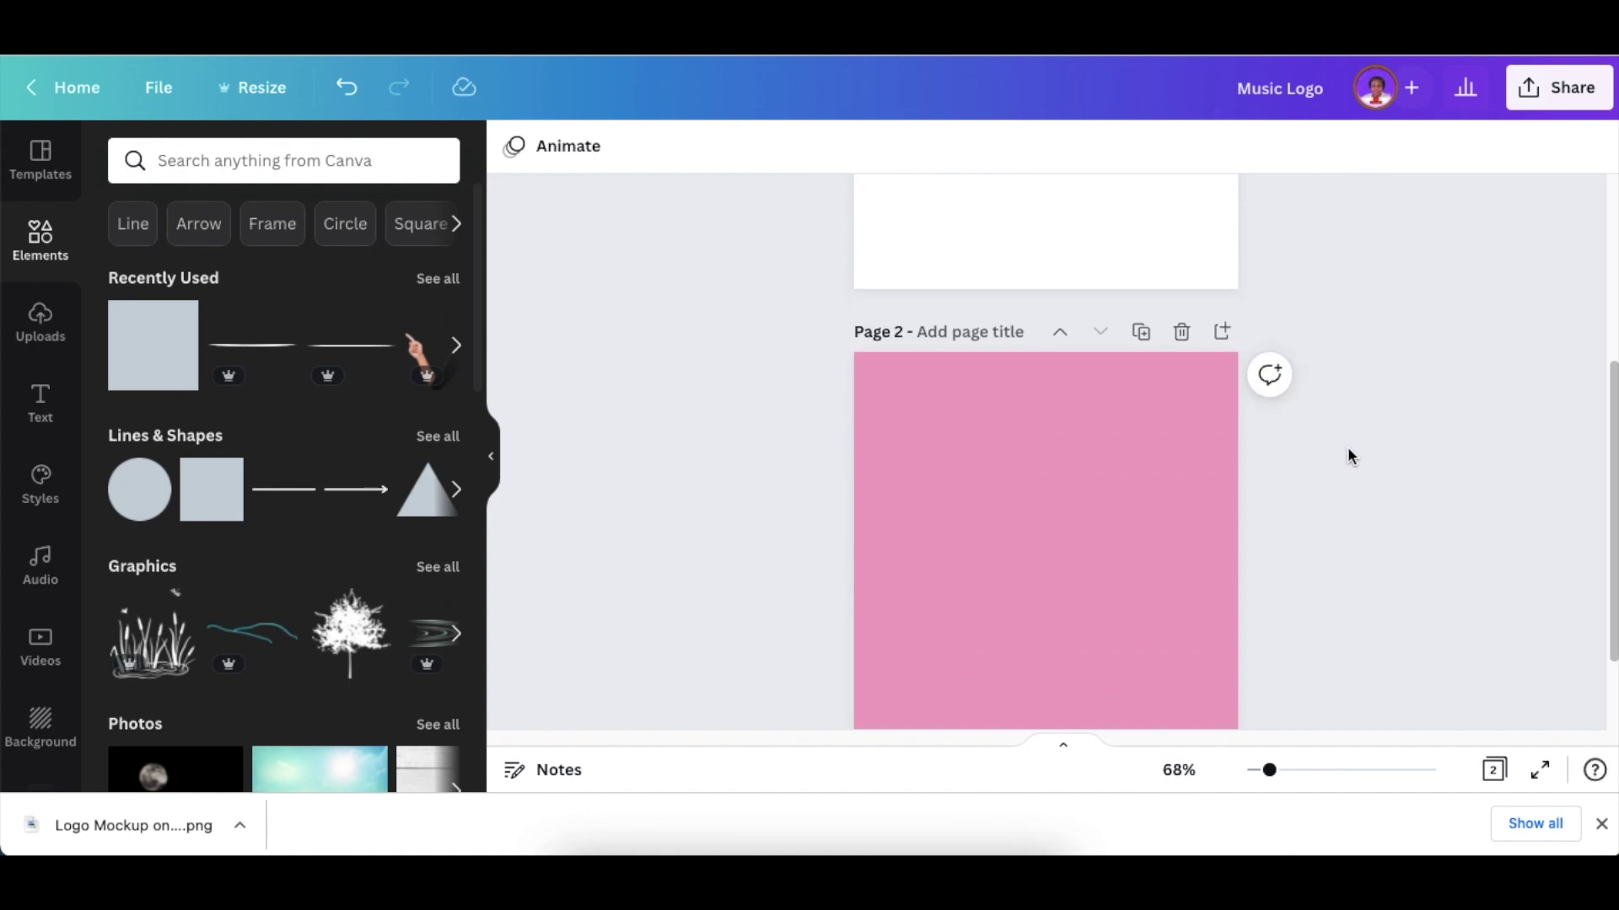
{"action": "scroll", "coordinate": [1347, 456], "scroll_direction": "down", "scroll_amount": 2}
{"action": "left_click", "coordinate": [945, 536]}
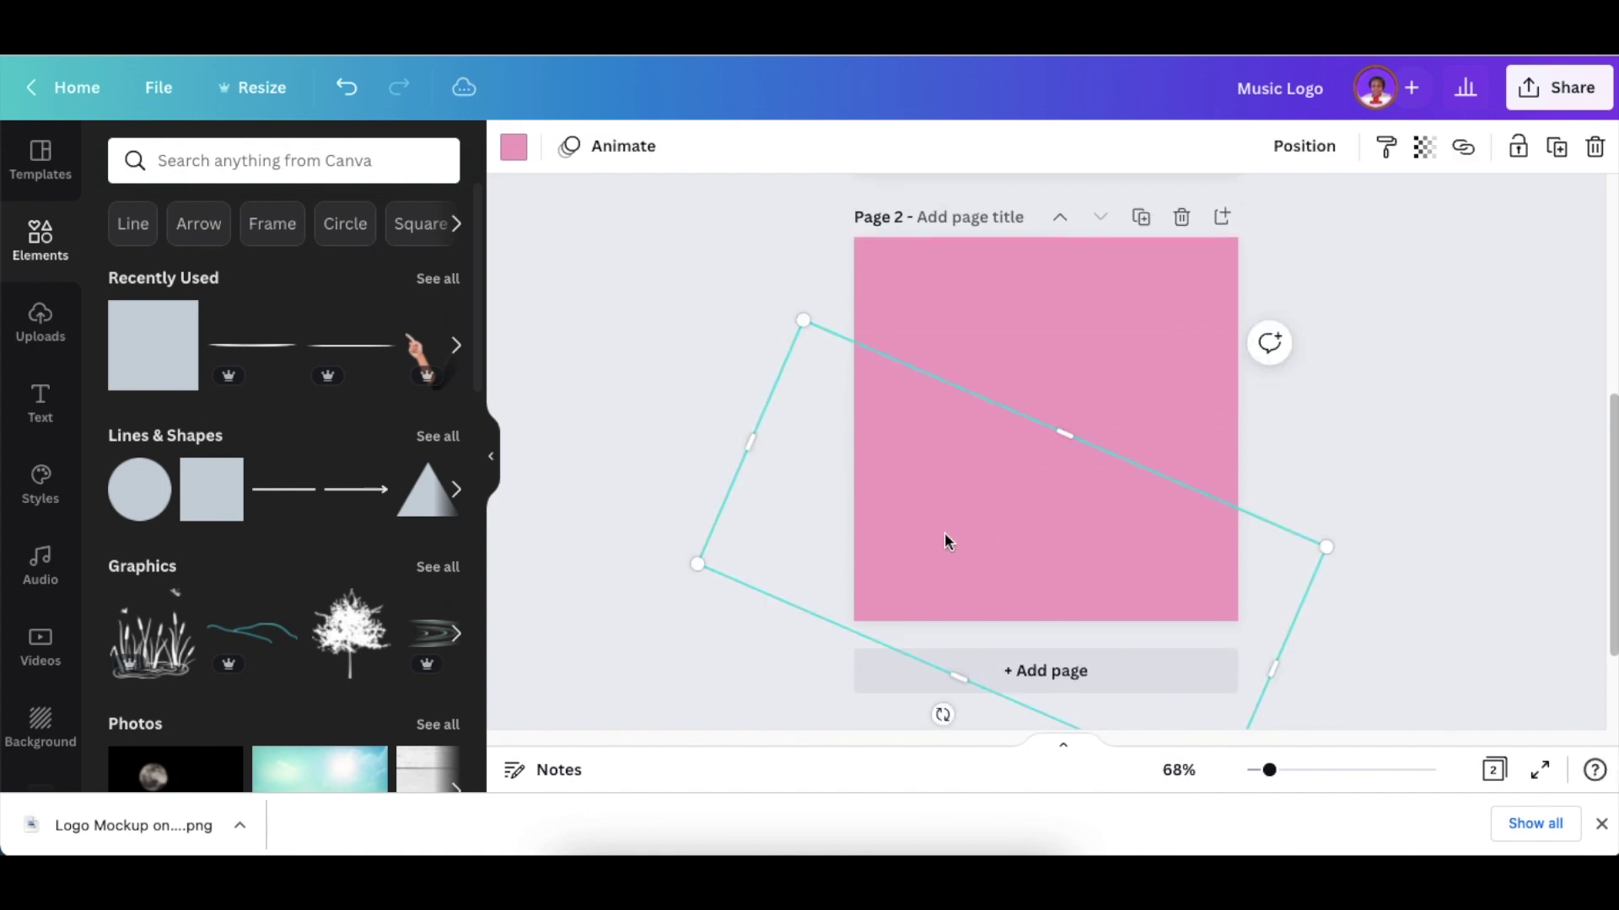
{"action": "key", "text": "Delete"}
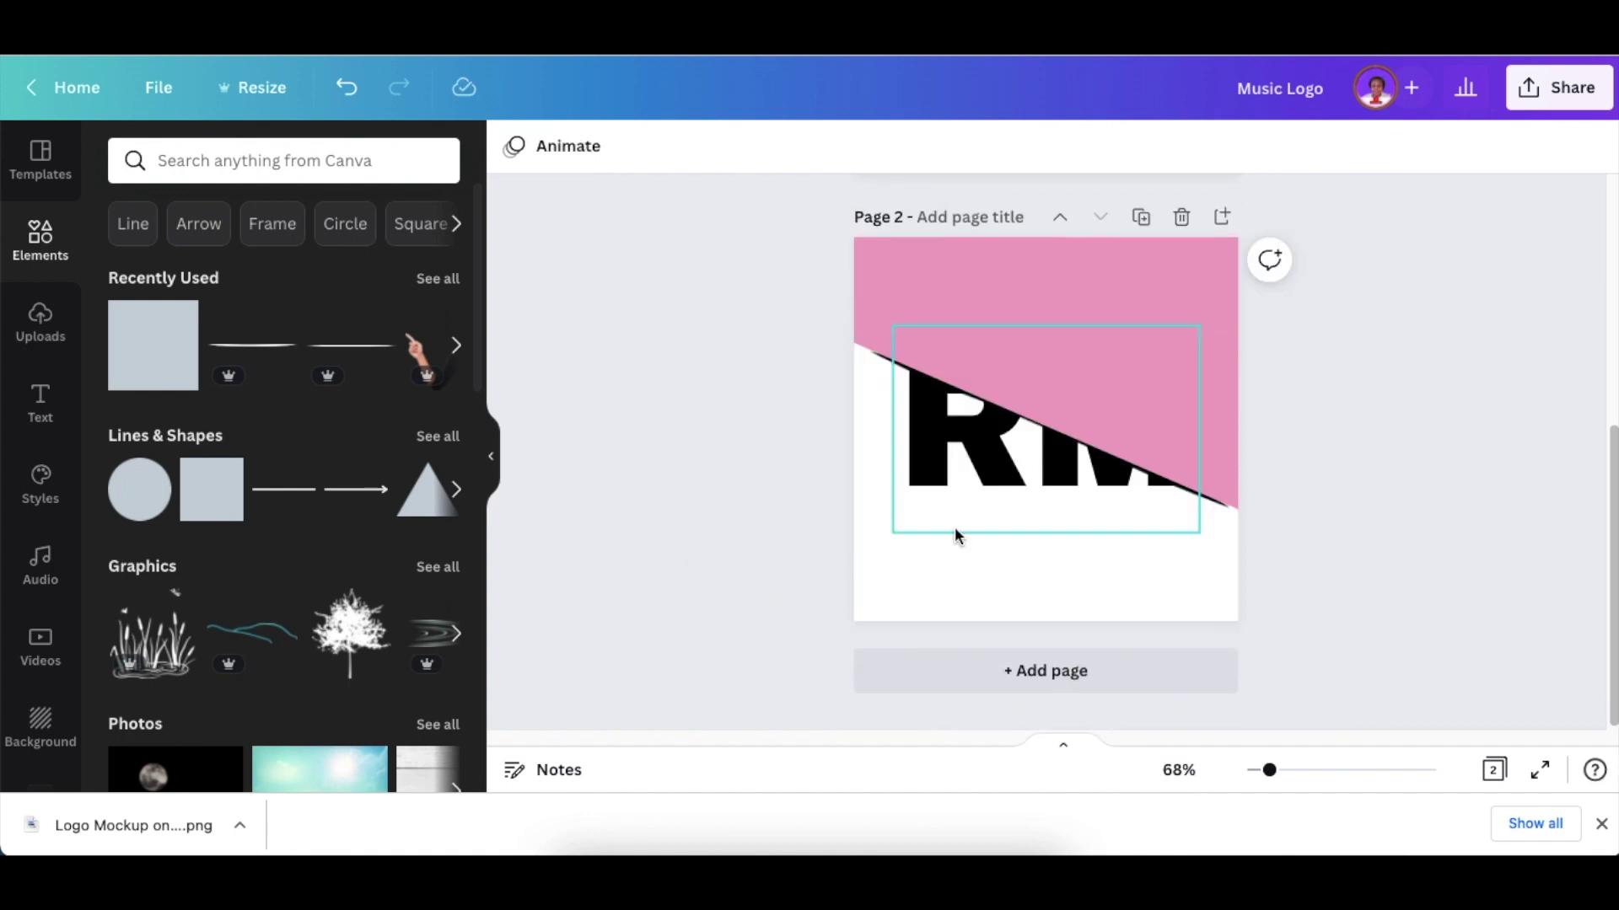
Step: Make Page 2's remaining rectangle white and compare the two pages
{"action": "left_click", "coordinate": [1146, 270]}
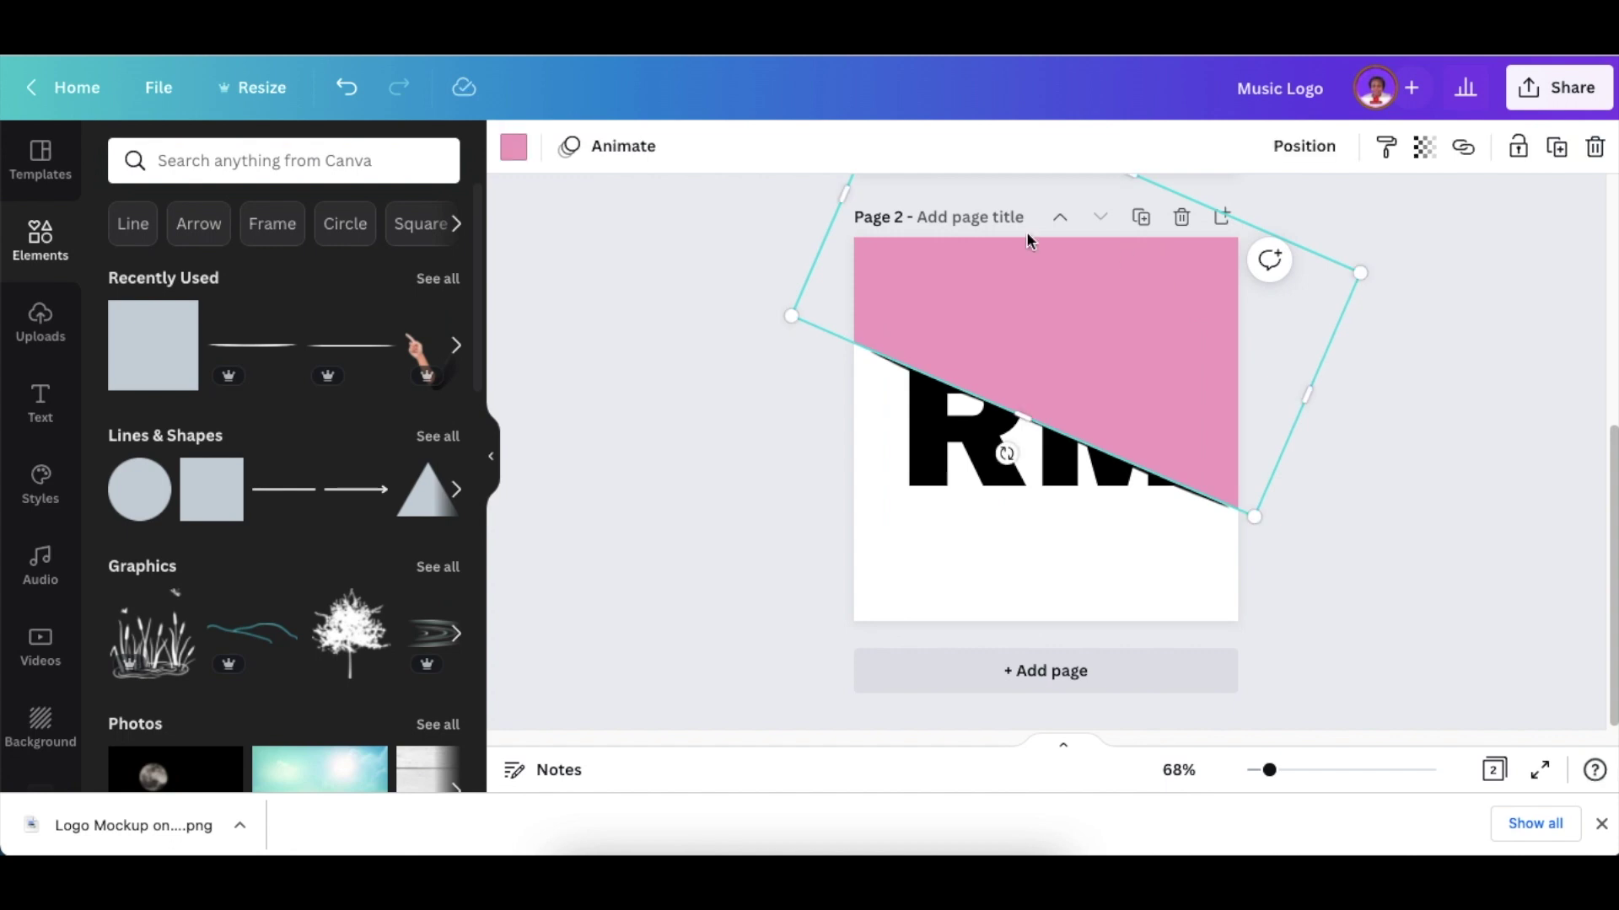
{"action": "left_click", "coordinate": [516, 161]}
{"action": "left_click", "coordinate": [319, 268]}
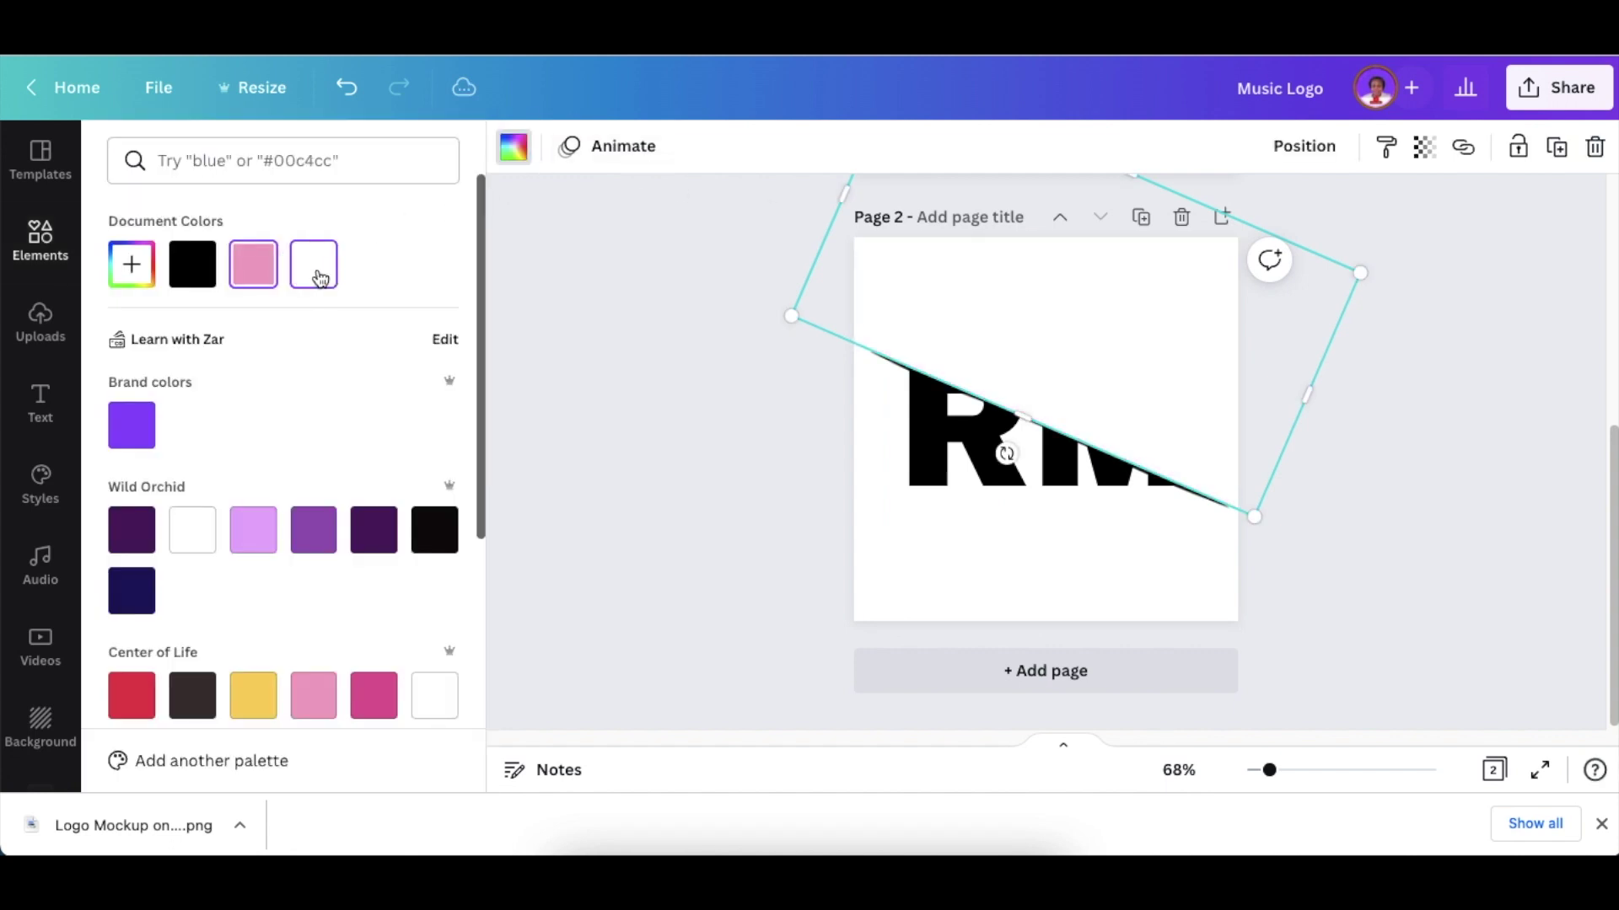
{"action": "key", "text": "Escape"}
{"action": "left_click", "coordinate": [641, 310]}
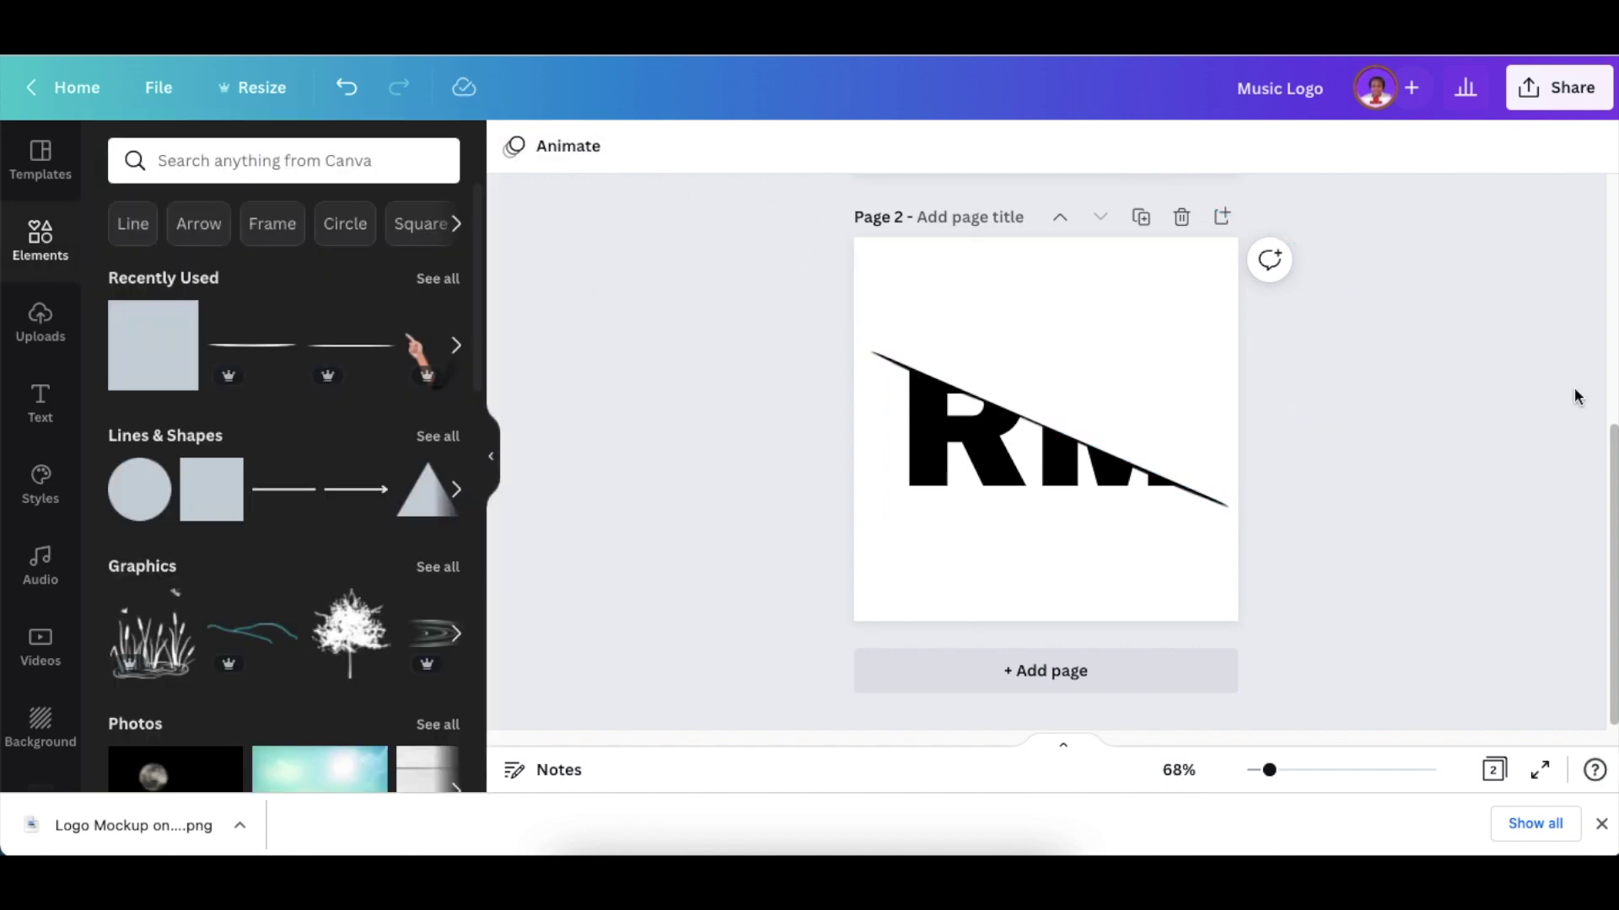
{"action": "scroll", "coordinate": [1560, 389], "scroll_direction": "up", "scroll_amount": 5}
{"action": "scroll", "coordinate": [1552, 393], "scroll_direction": "down", "scroll_amount": 5}
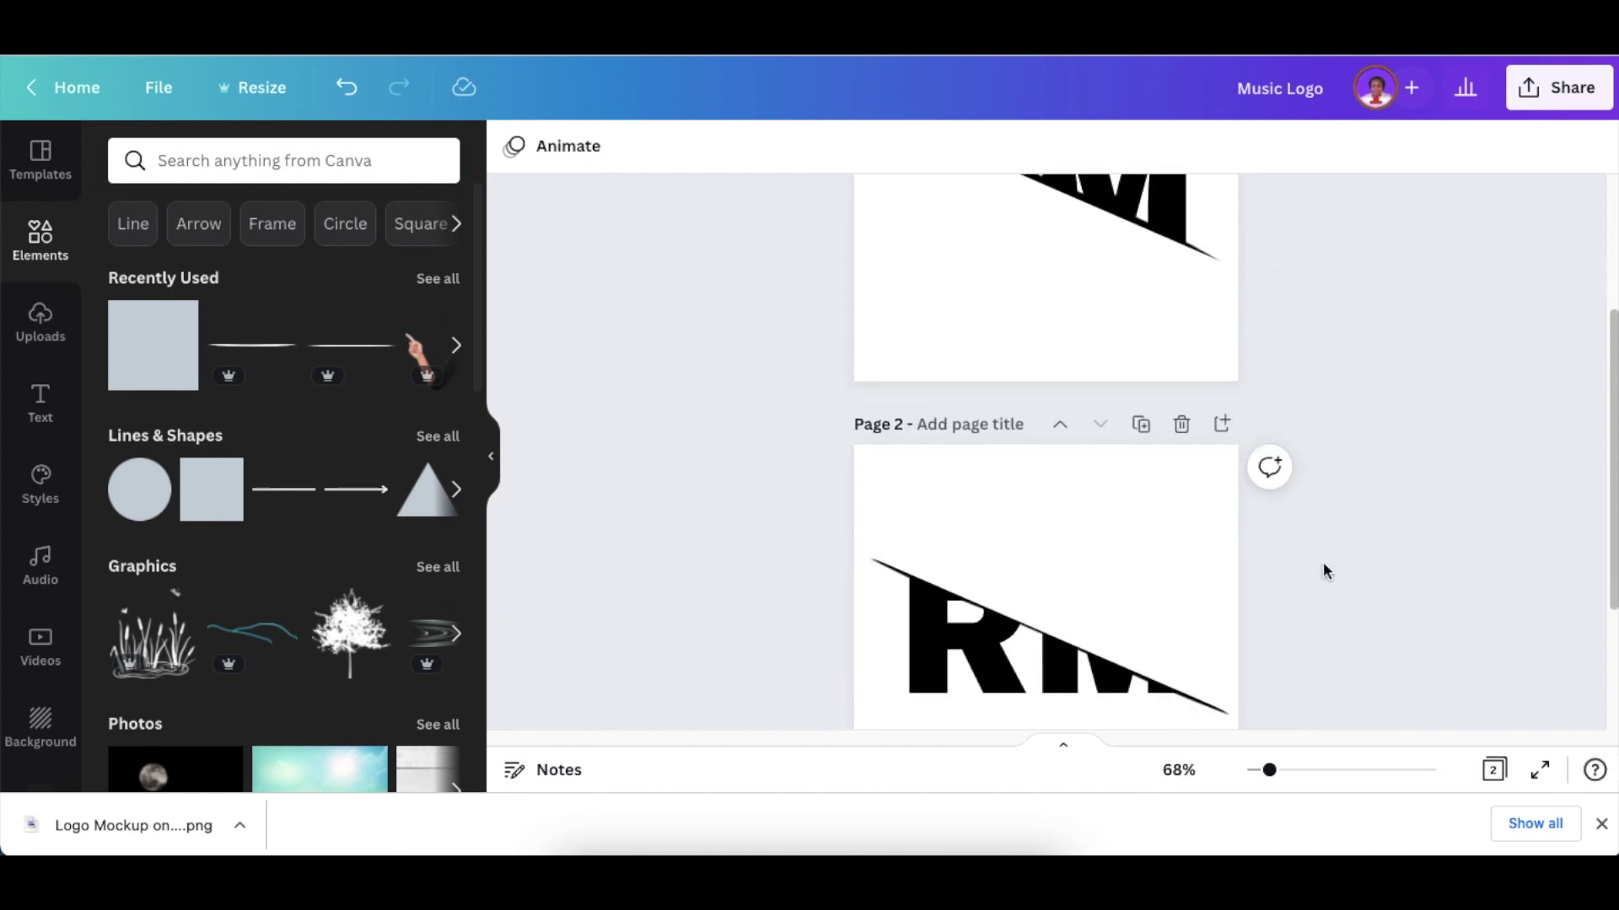
{"action": "scroll", "coordinate": [1412, 515], "scroll_direction": "up", "scroll_amount": 3}
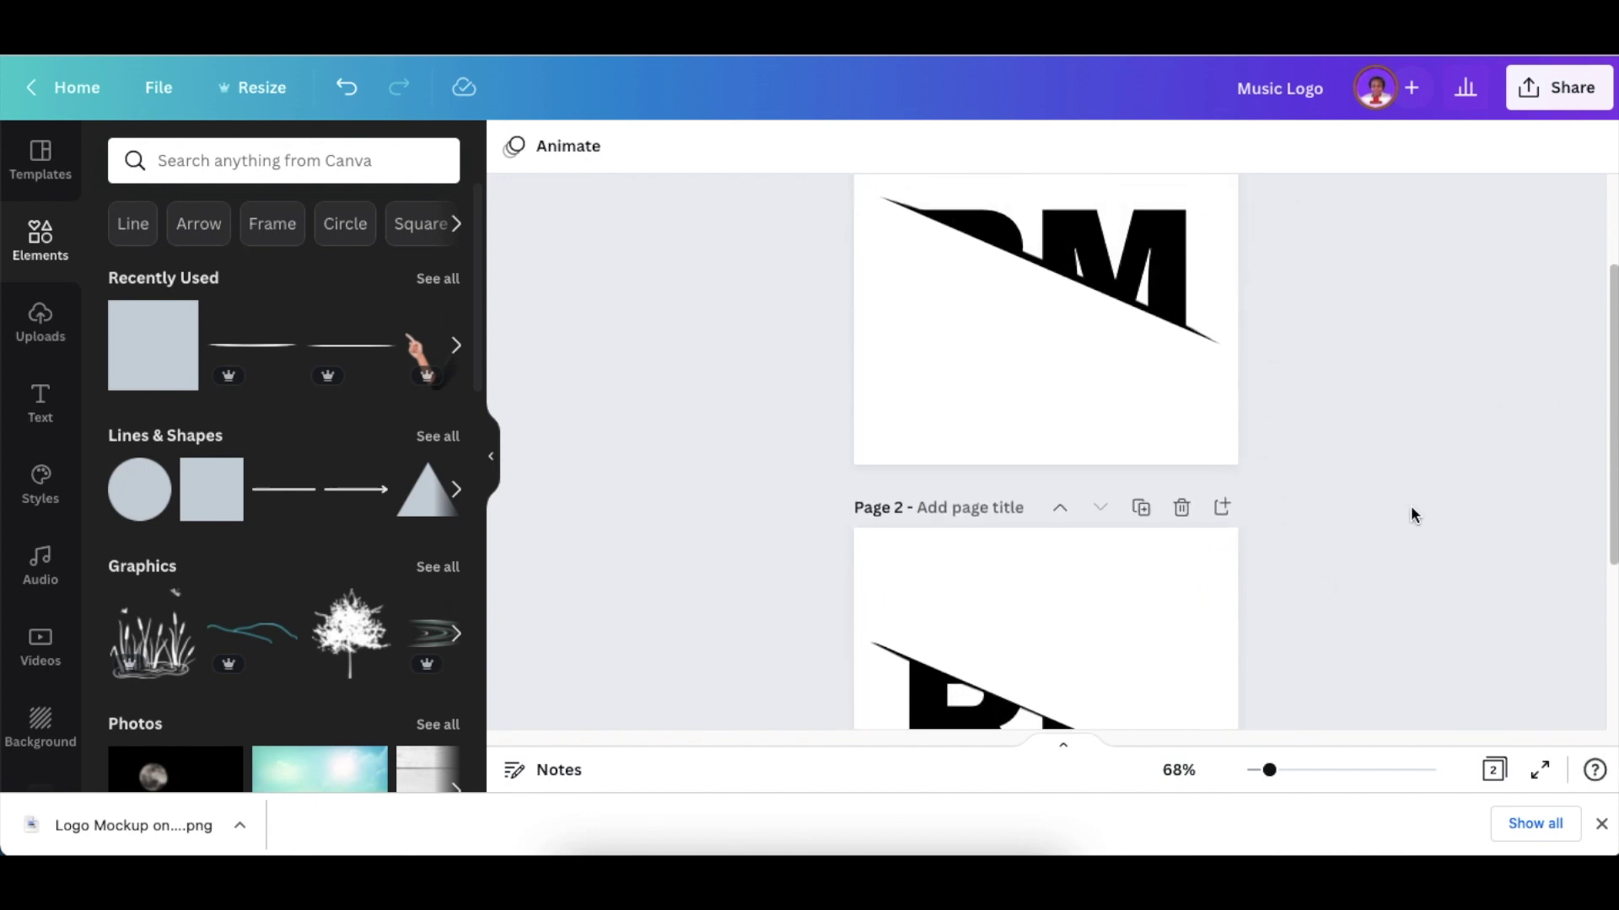
{"action": "scroll", "coordinate": [1412, 514], "scroll_direction": "down", "scroll_amount": 3}
{"action": "scroll", "coordinate": [1413, 512], "scroll_direction": "up", "scroll_amount": 5}
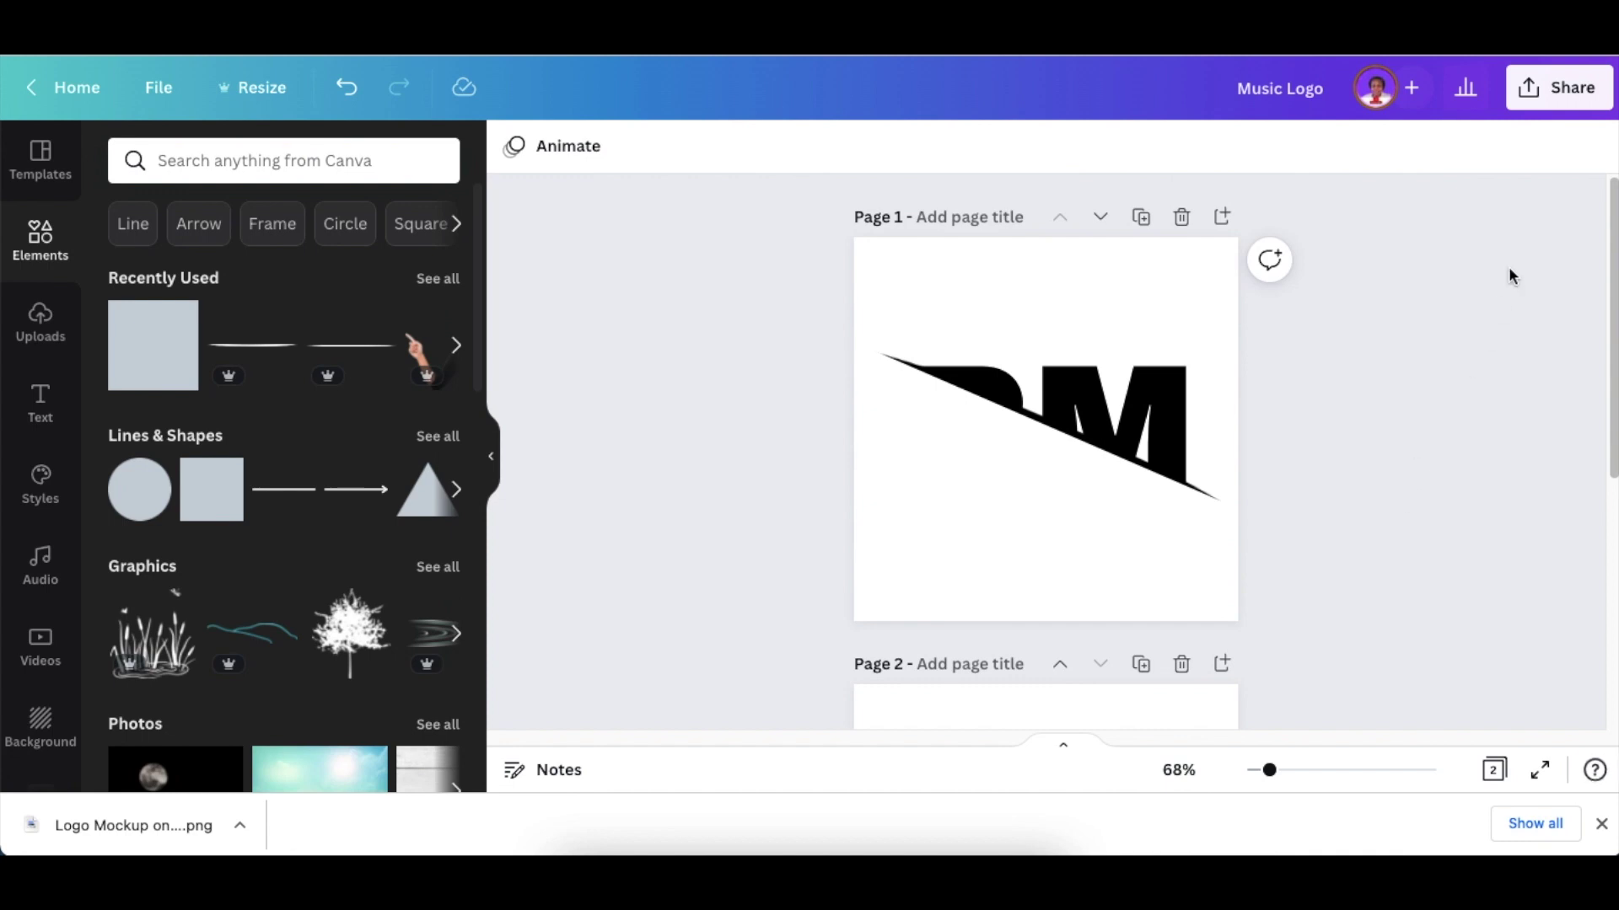
Step: Download Page 1 as a transparent-background PNG, Music Logo.png
{"action": "left_click", "coordinate": [1564, 106]}
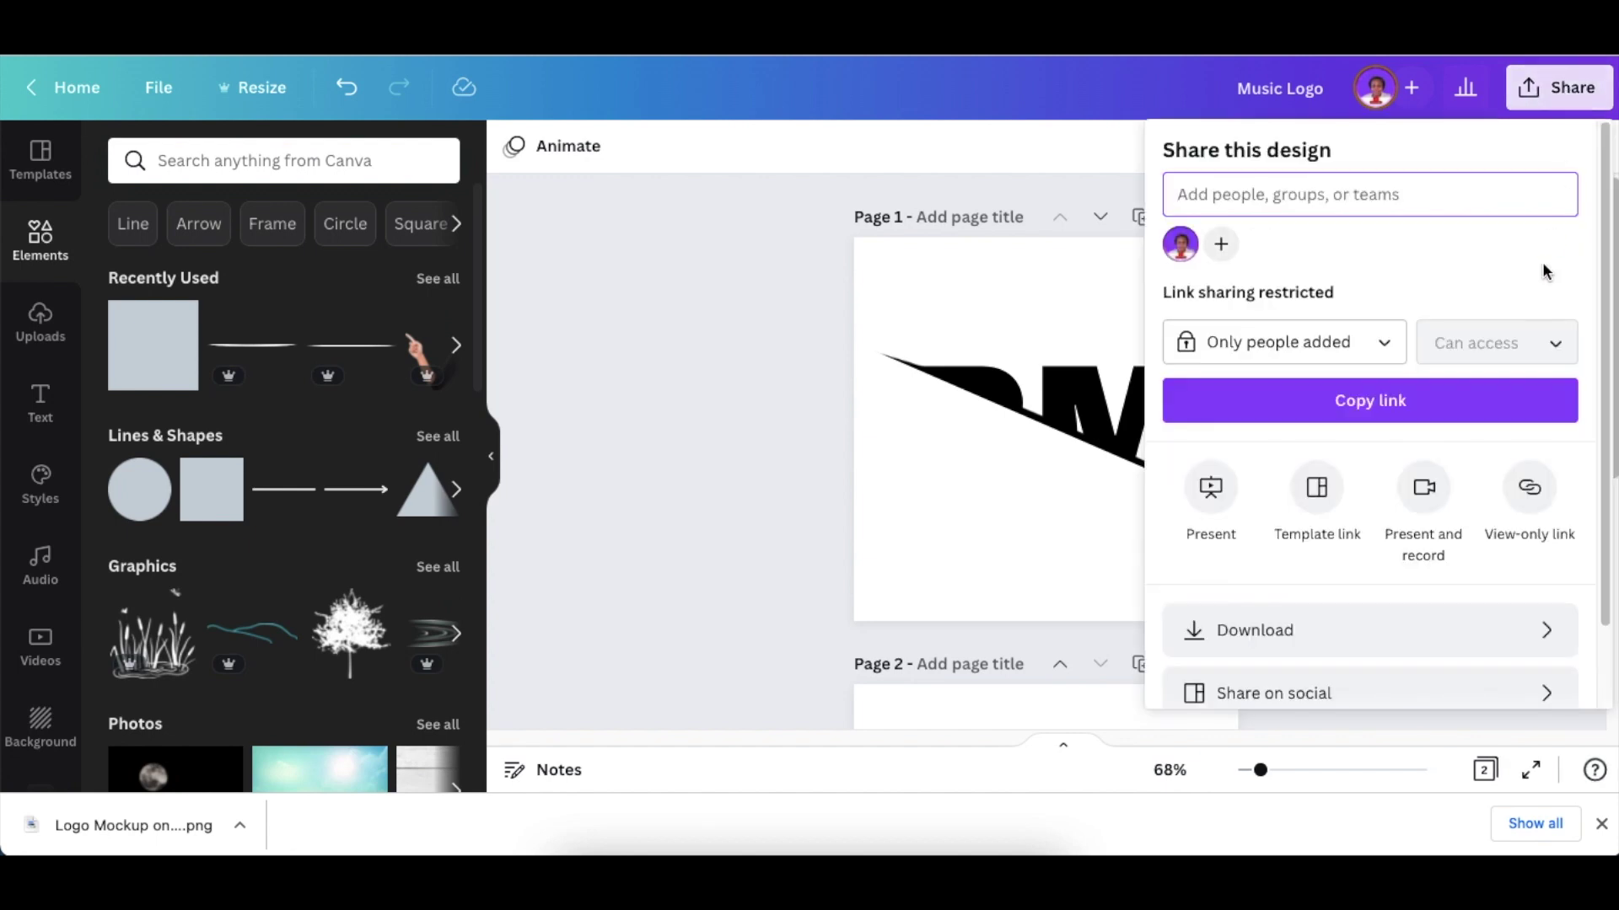
{"action": "left_click", "coordinate": [1406, 624]}
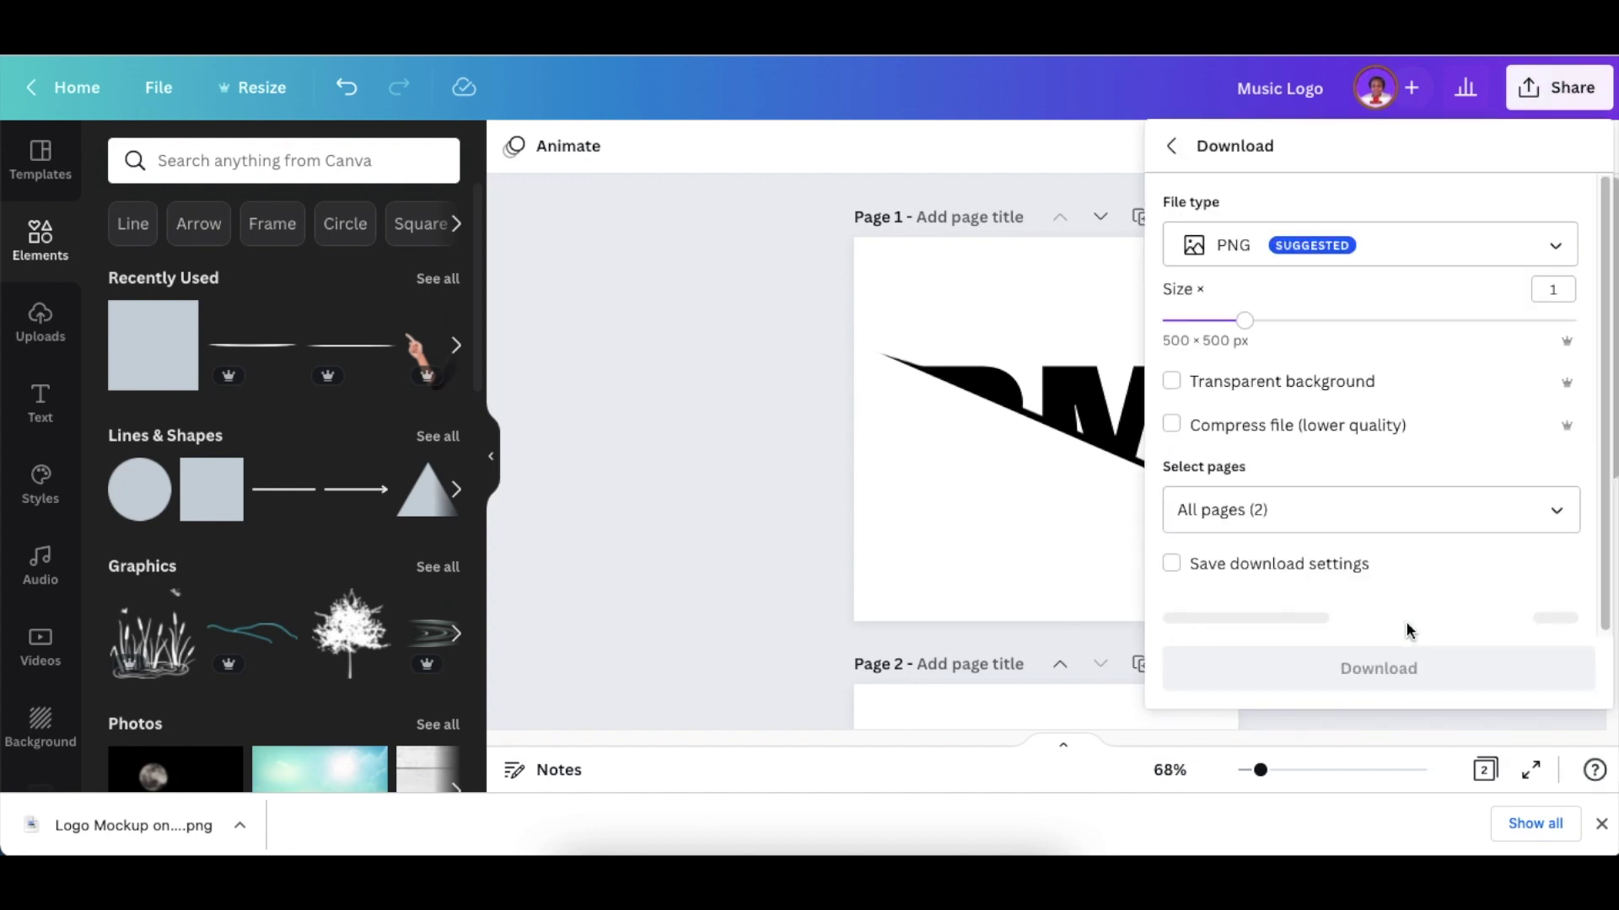
{"action": "left_click", "coordinate": [1171, 381]}
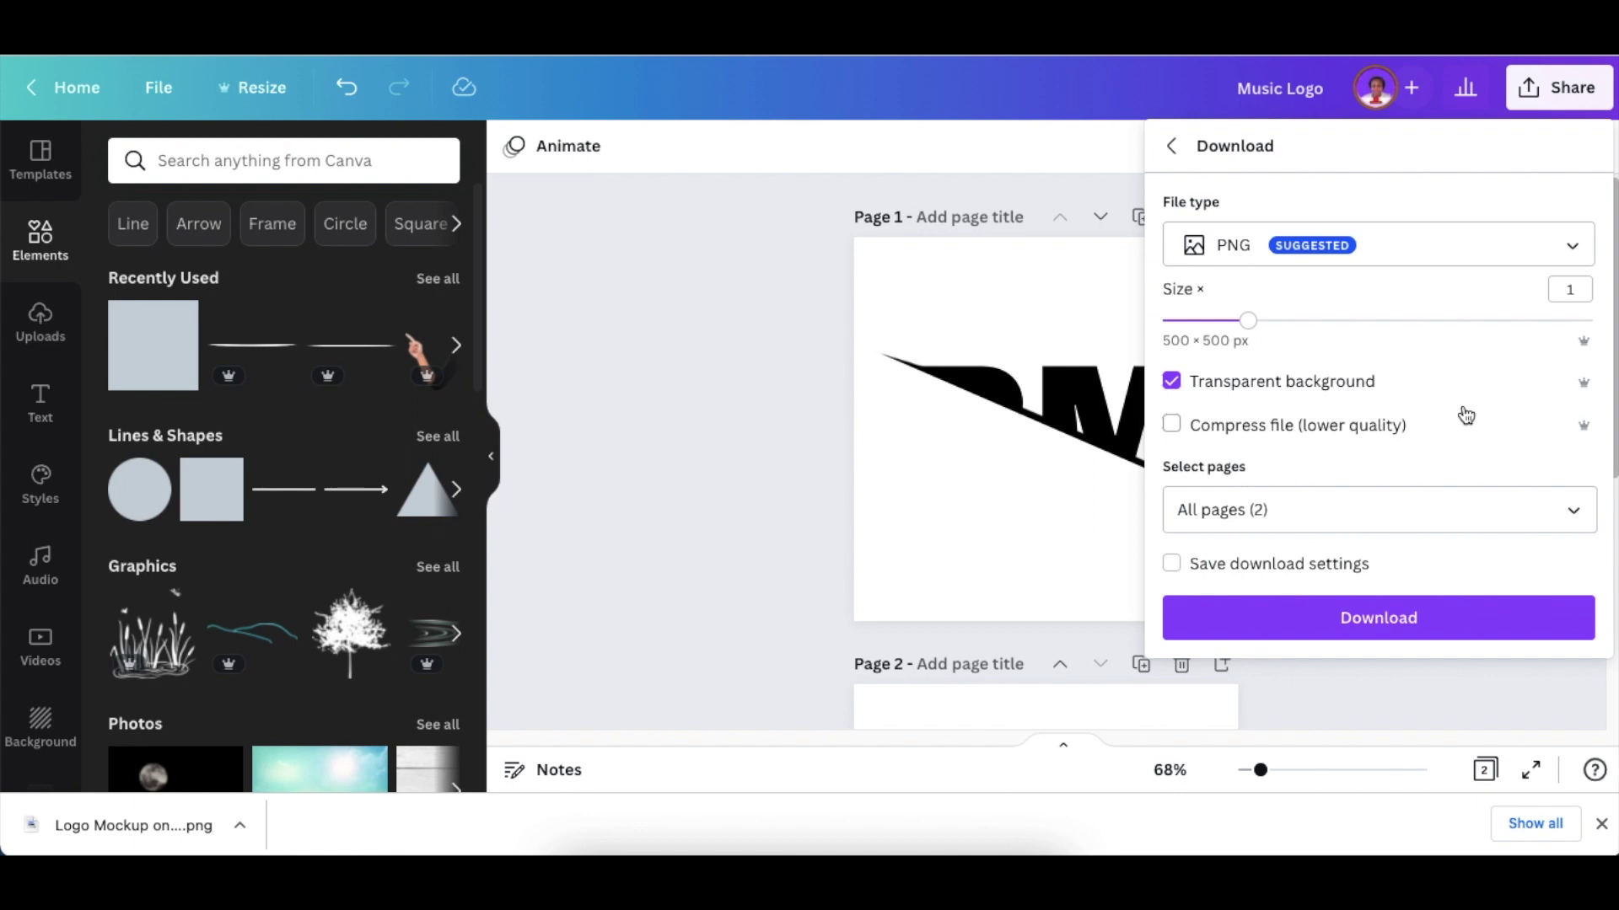
{"action": "left_click", "coordinate": [1570, 510]}
{"action": "left_click", "coordinate": [1567, 295]}
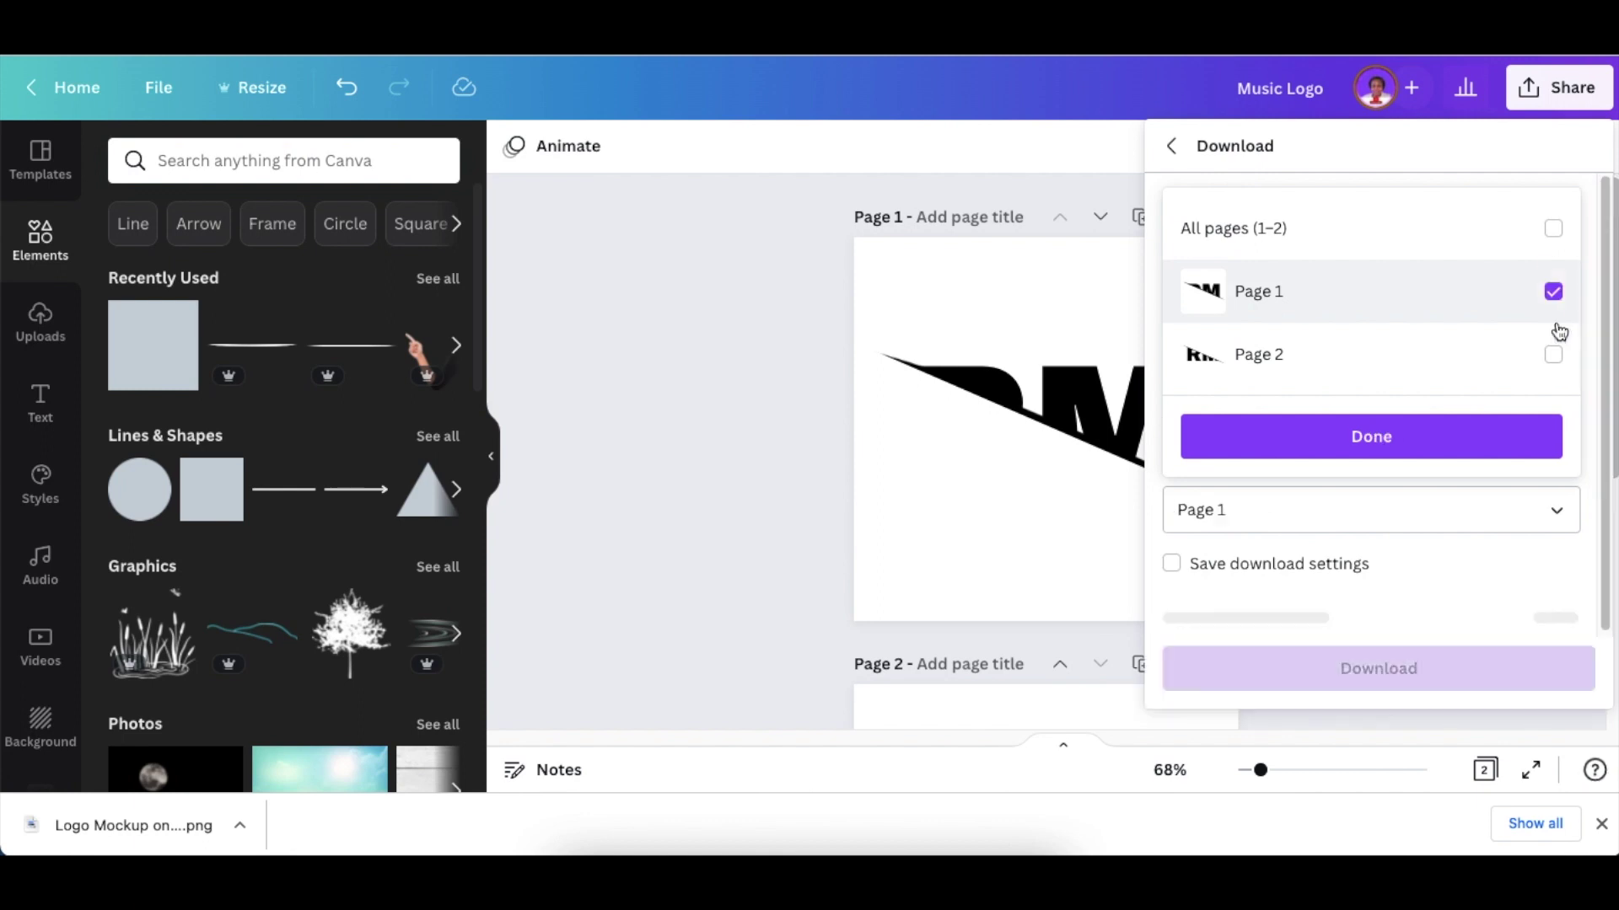
{"action": "left_click", "coordinate": [1453, 439]}
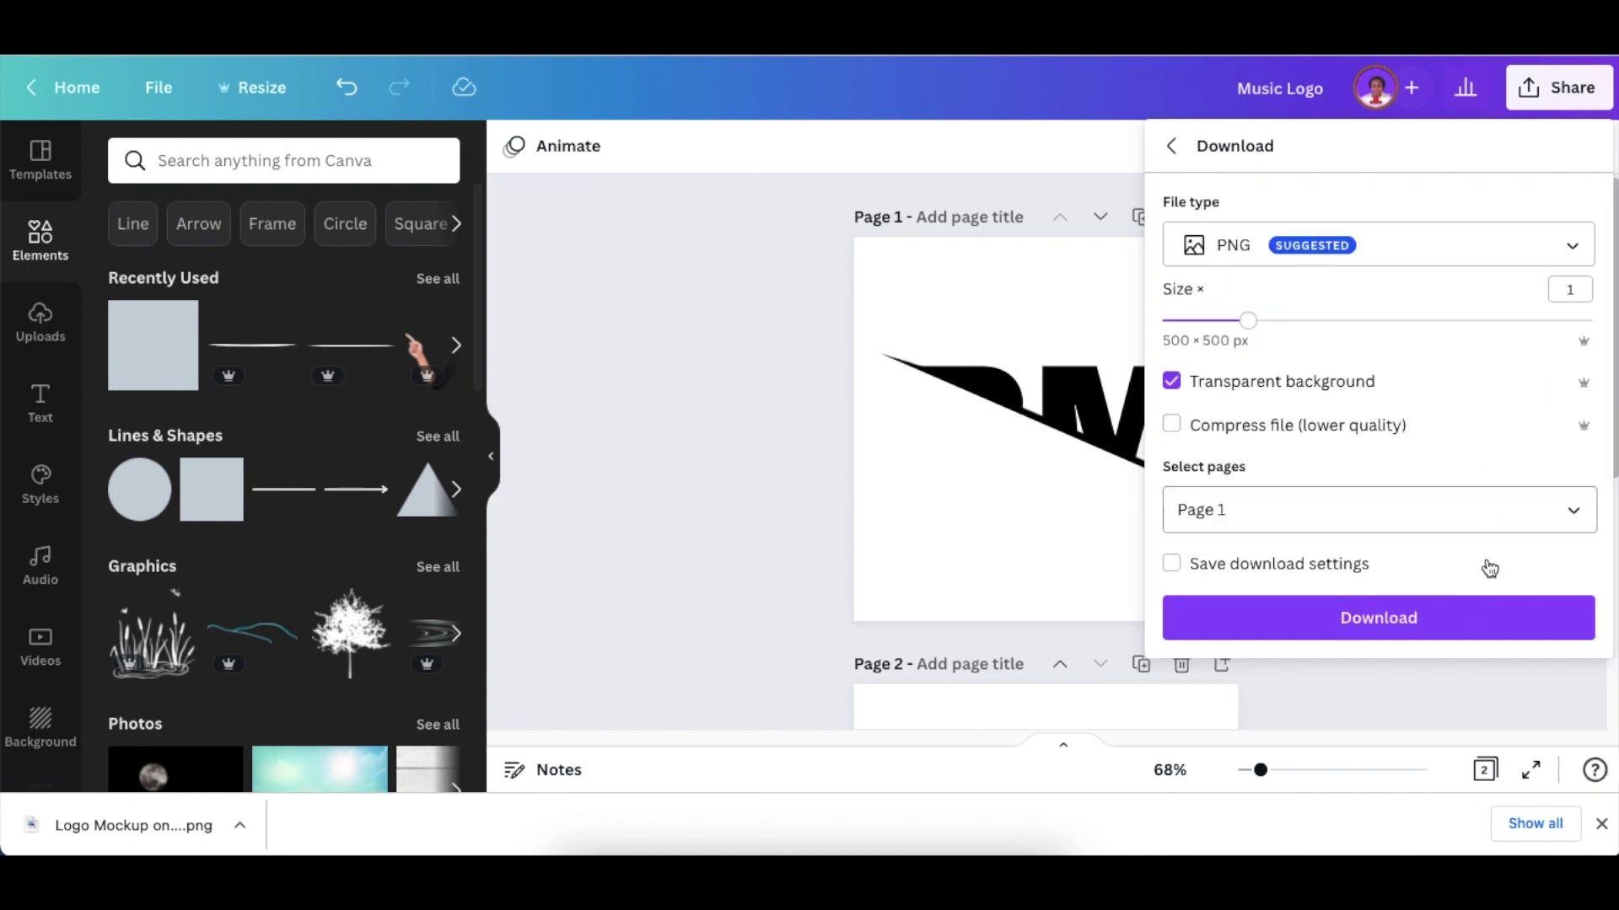
{"action": "left_click", "coordinate": [1465, 631]}
{"action": "left_click", "coordinate": [675, 312]}
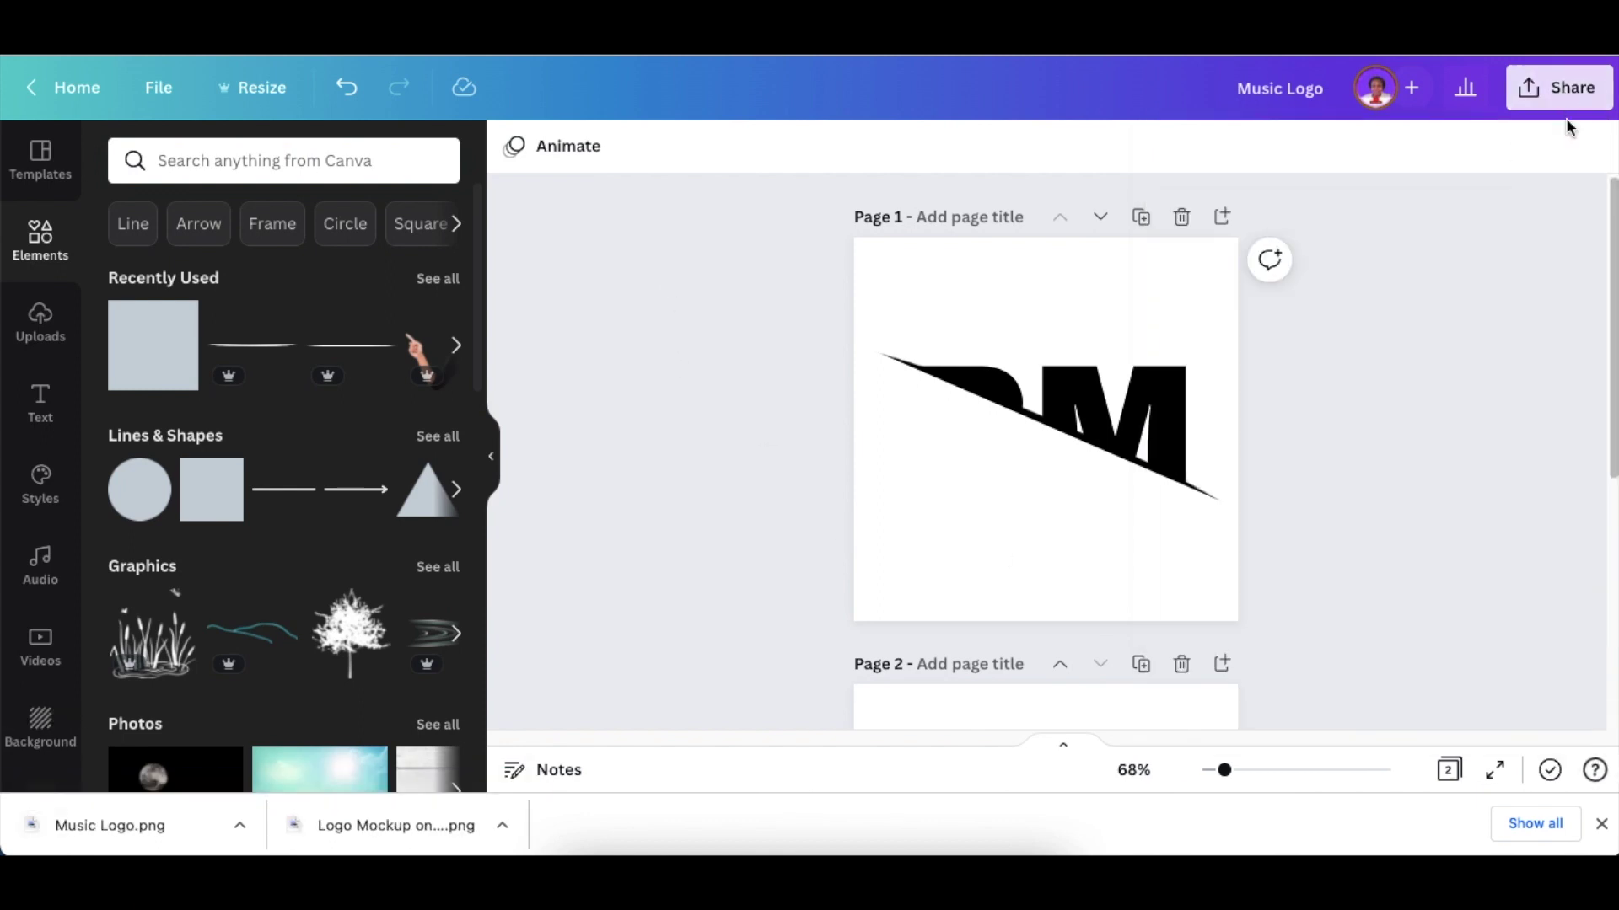
Step: Download Page 2 as Music Logo (1).png and add a blank Page 3
{"action": "left_click", "coordinate": [1561, 100]}
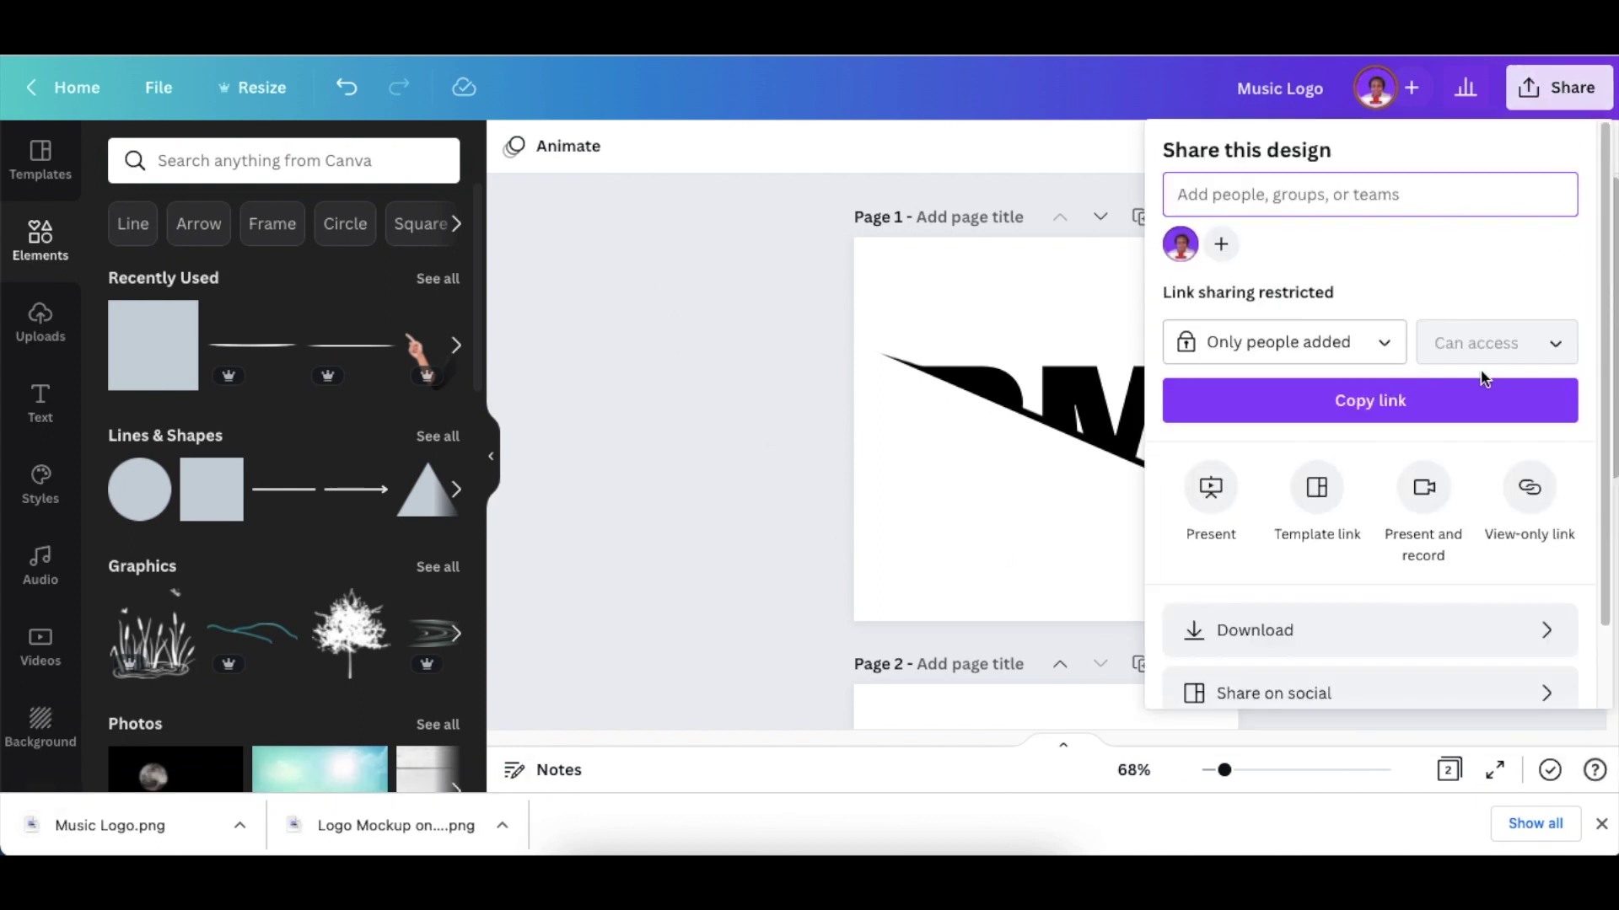
{"action": "left_click", "coordinate": [1402, 630]}
{"action": "left_click", "coordinate": [1465, 630]}
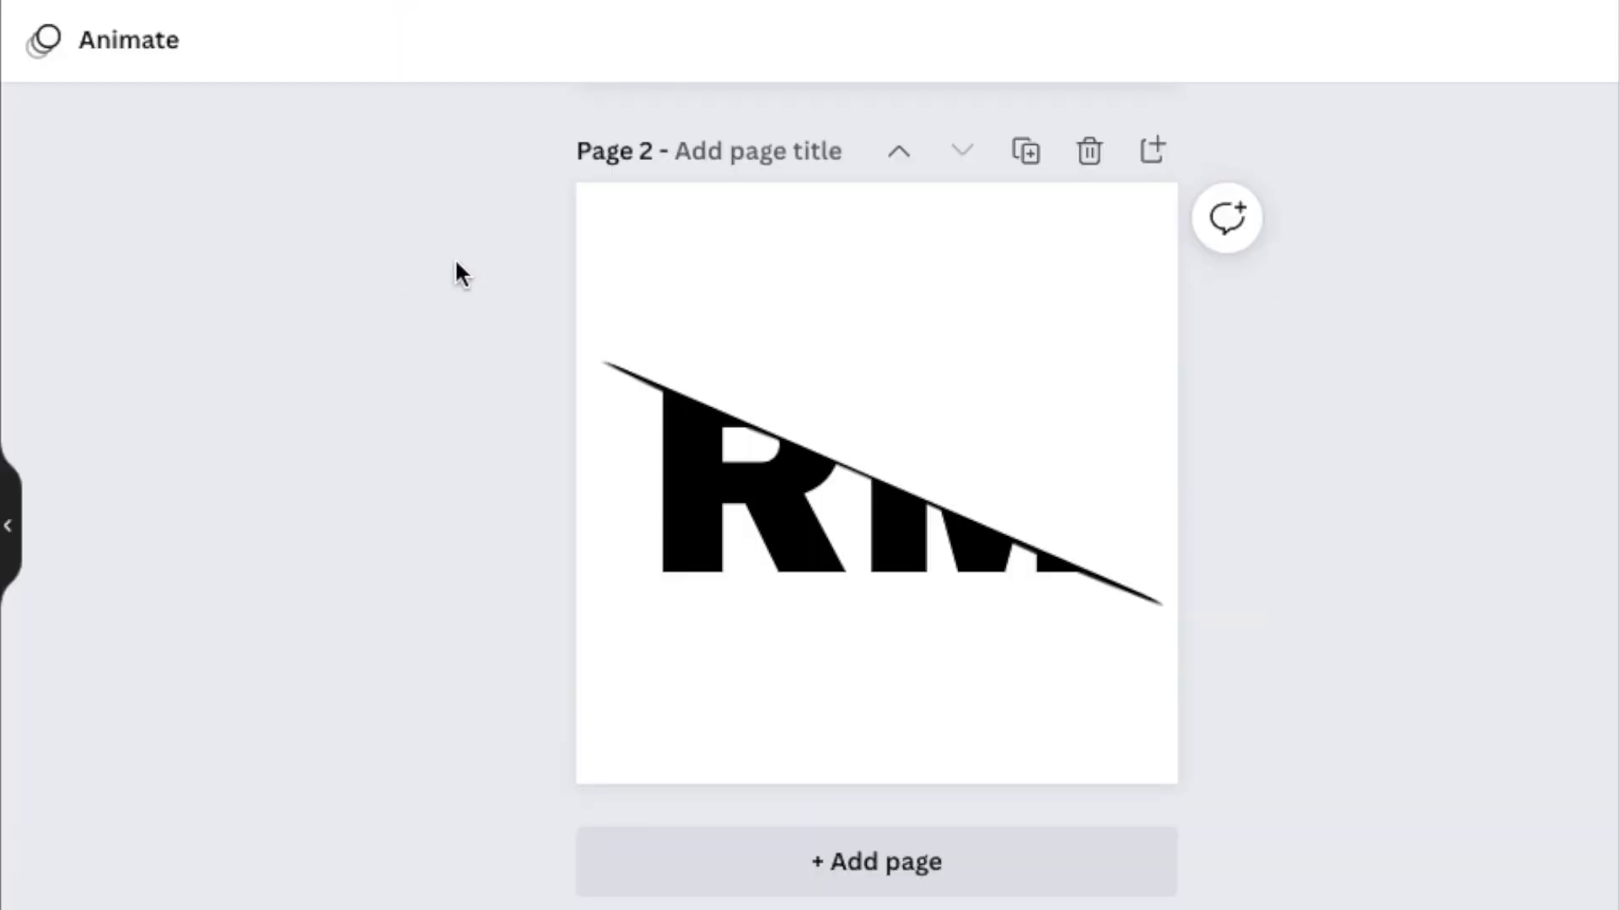
{"action": "left_click", "coordinate": [911, 861]}
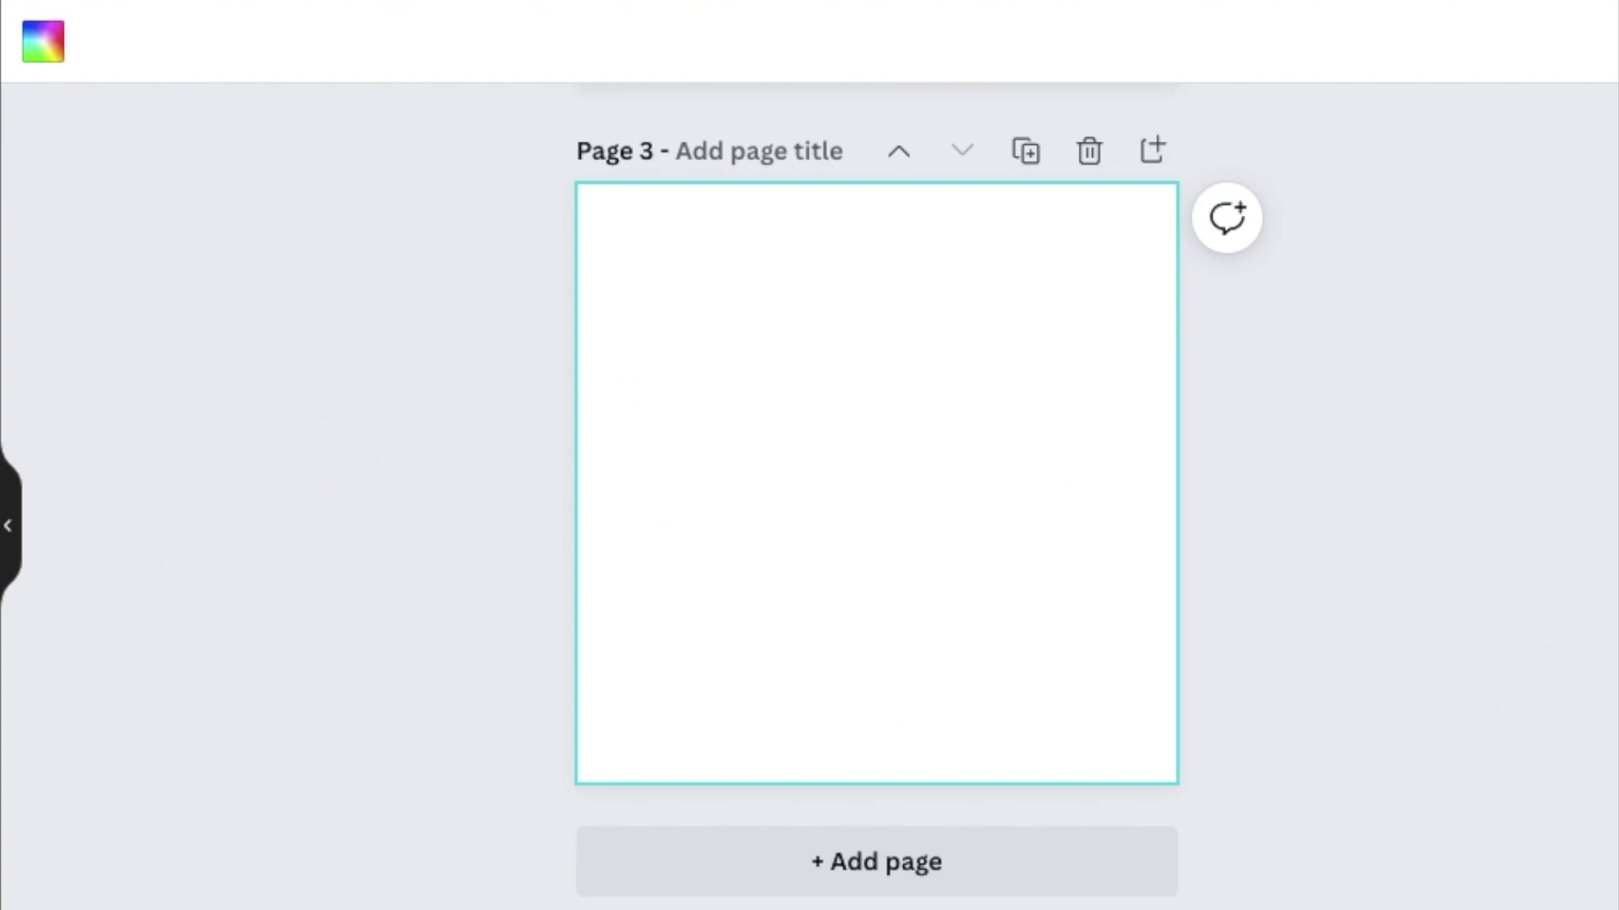
Step: Place the upper RM piece on Page 3, cropped and centred, and add the lower piece below it
{"action": "left_click_drag", "start_coordinate": [413, 722], "coordinate": [393, 775]}
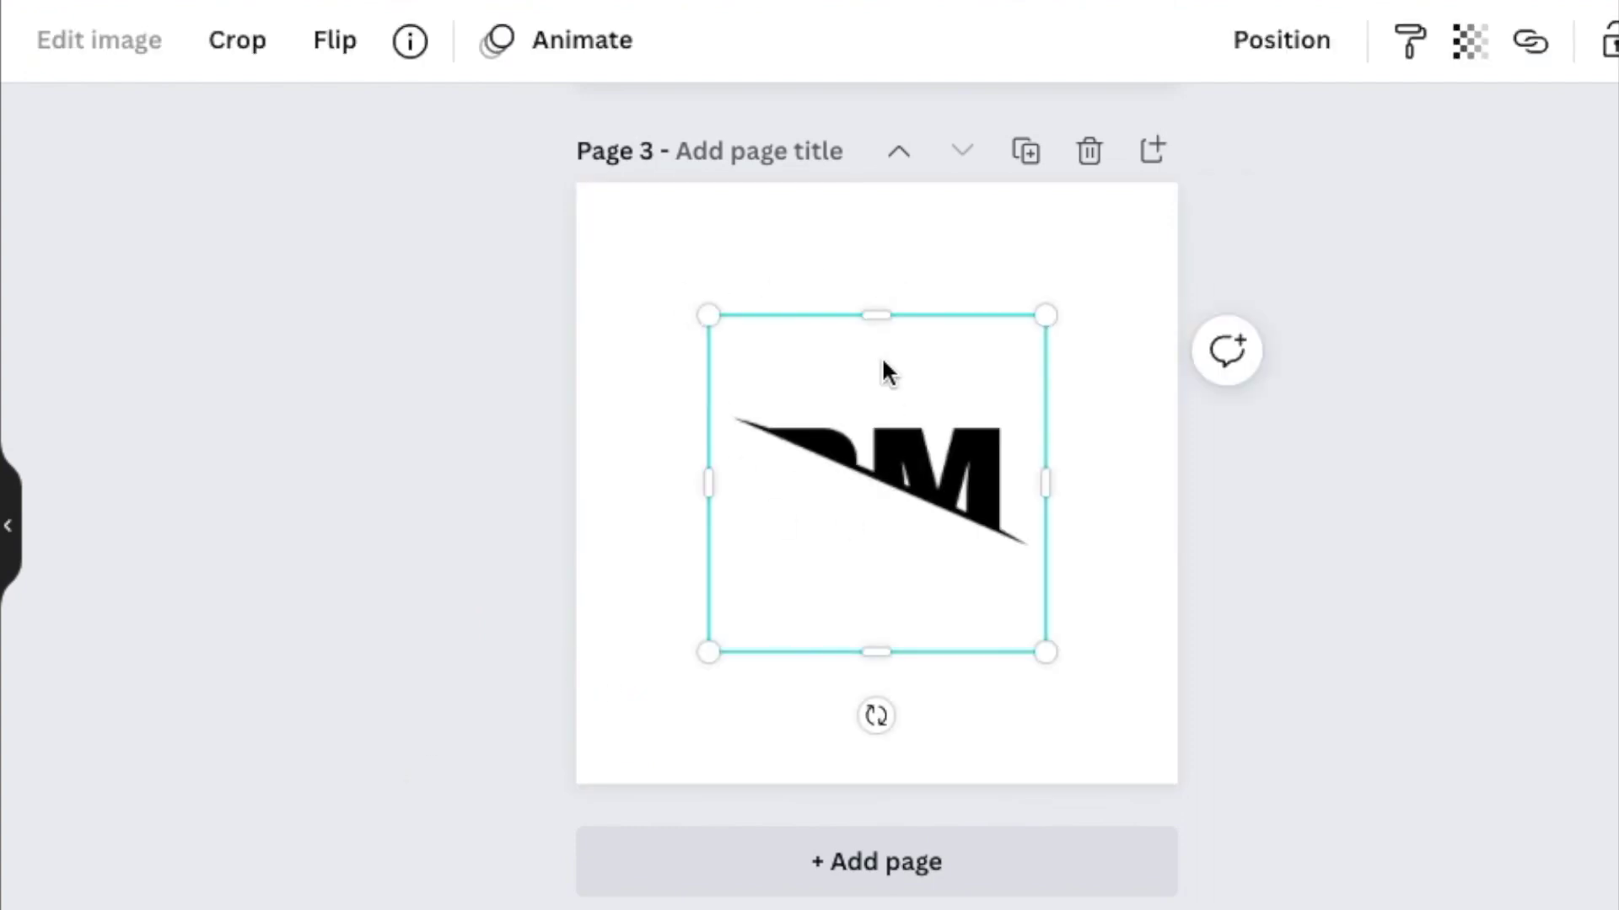
{"action": "left_click_drag", "start_coordinate": [876, 316], "coordinate": [877, 560]}
{"action": "left_click_drag", "start_coordinate": [886, 459], "coordinate": [1002, 353]}
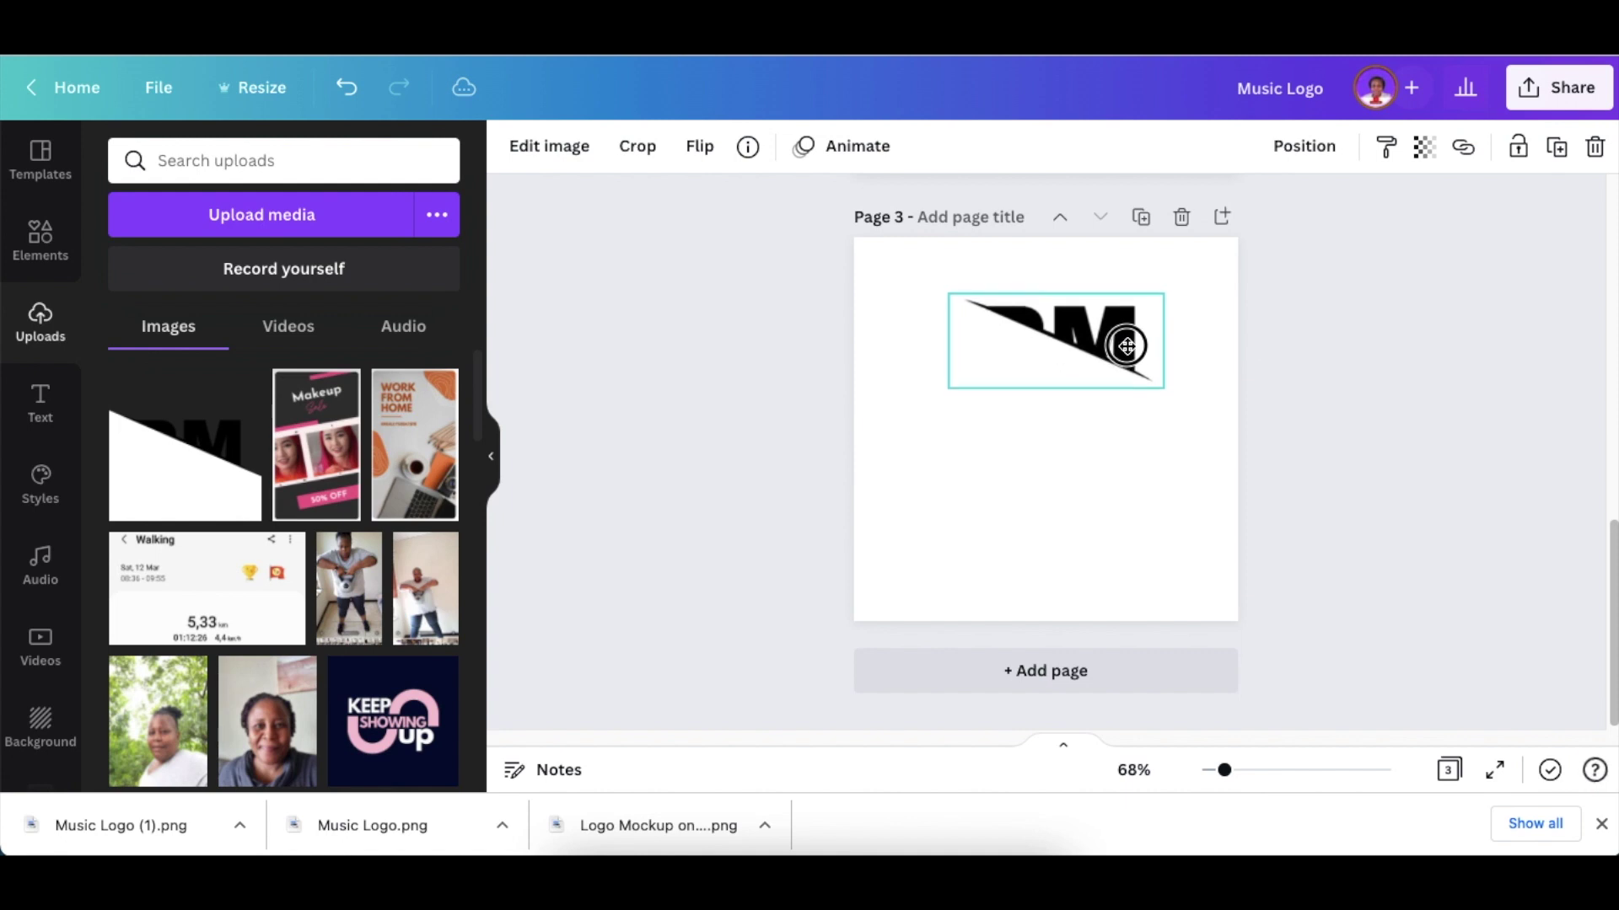
{"action": "left_click_drag", "start_coordinate": [1126, 346], "coordinate": [1219, 476]}
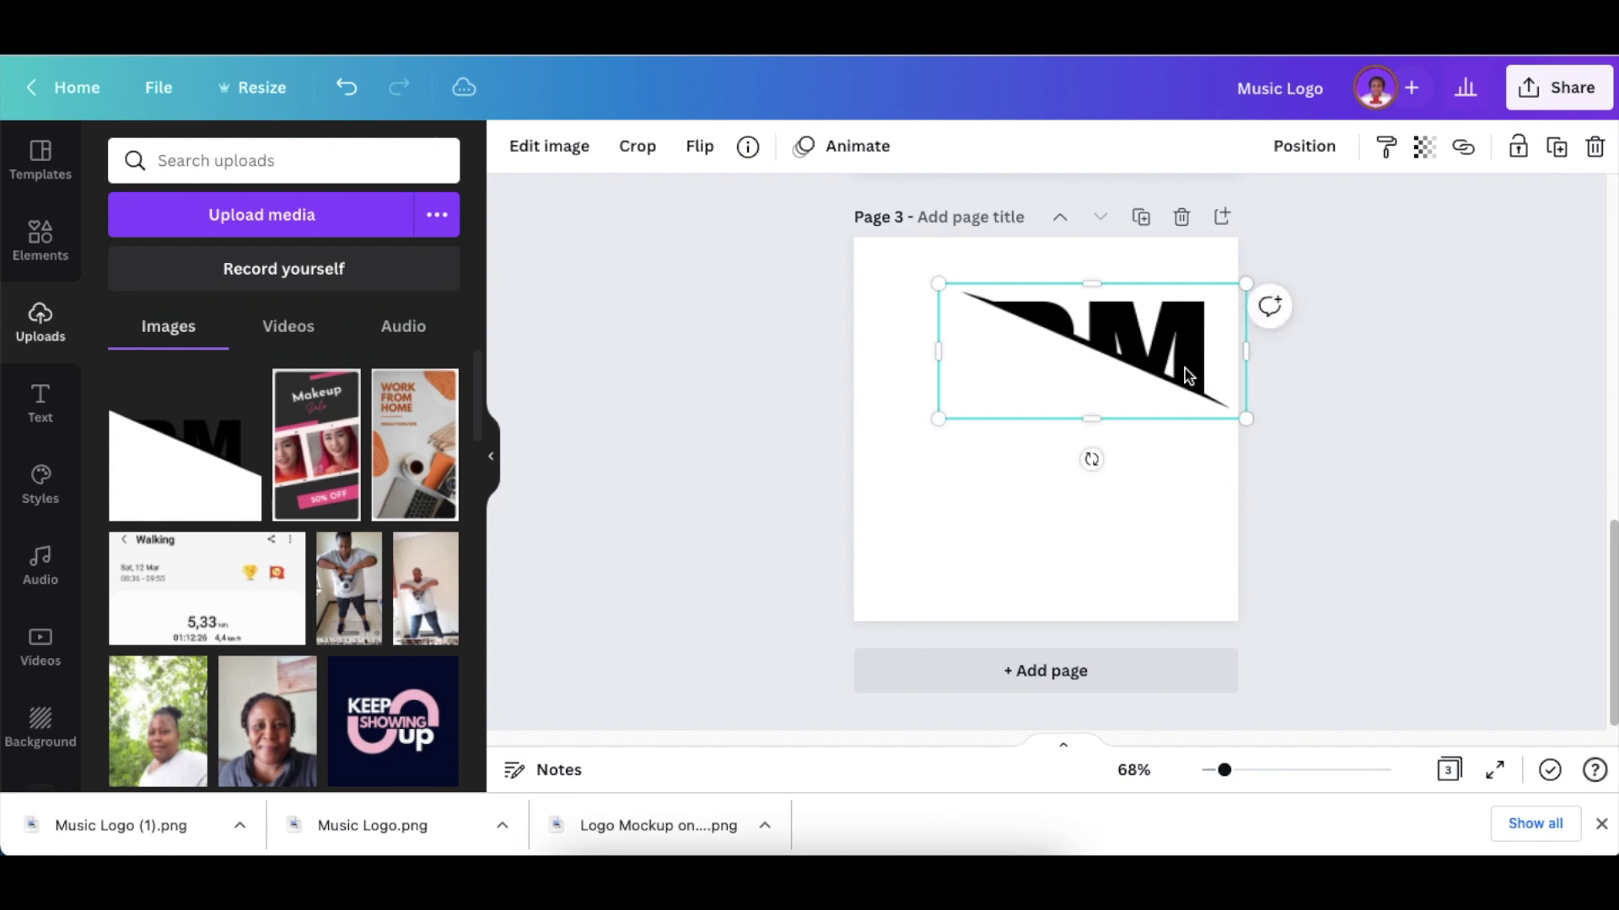
{"action": "left_click_drag", "start_coordinate": [1171, 361], "coordinate": [1143, 365]}
{"action": "left_click", "coordinate": [759, 430]}
{"action": "left_click_drag", "start_coordinate": [184, 822], "coordinate": [684, 640]}
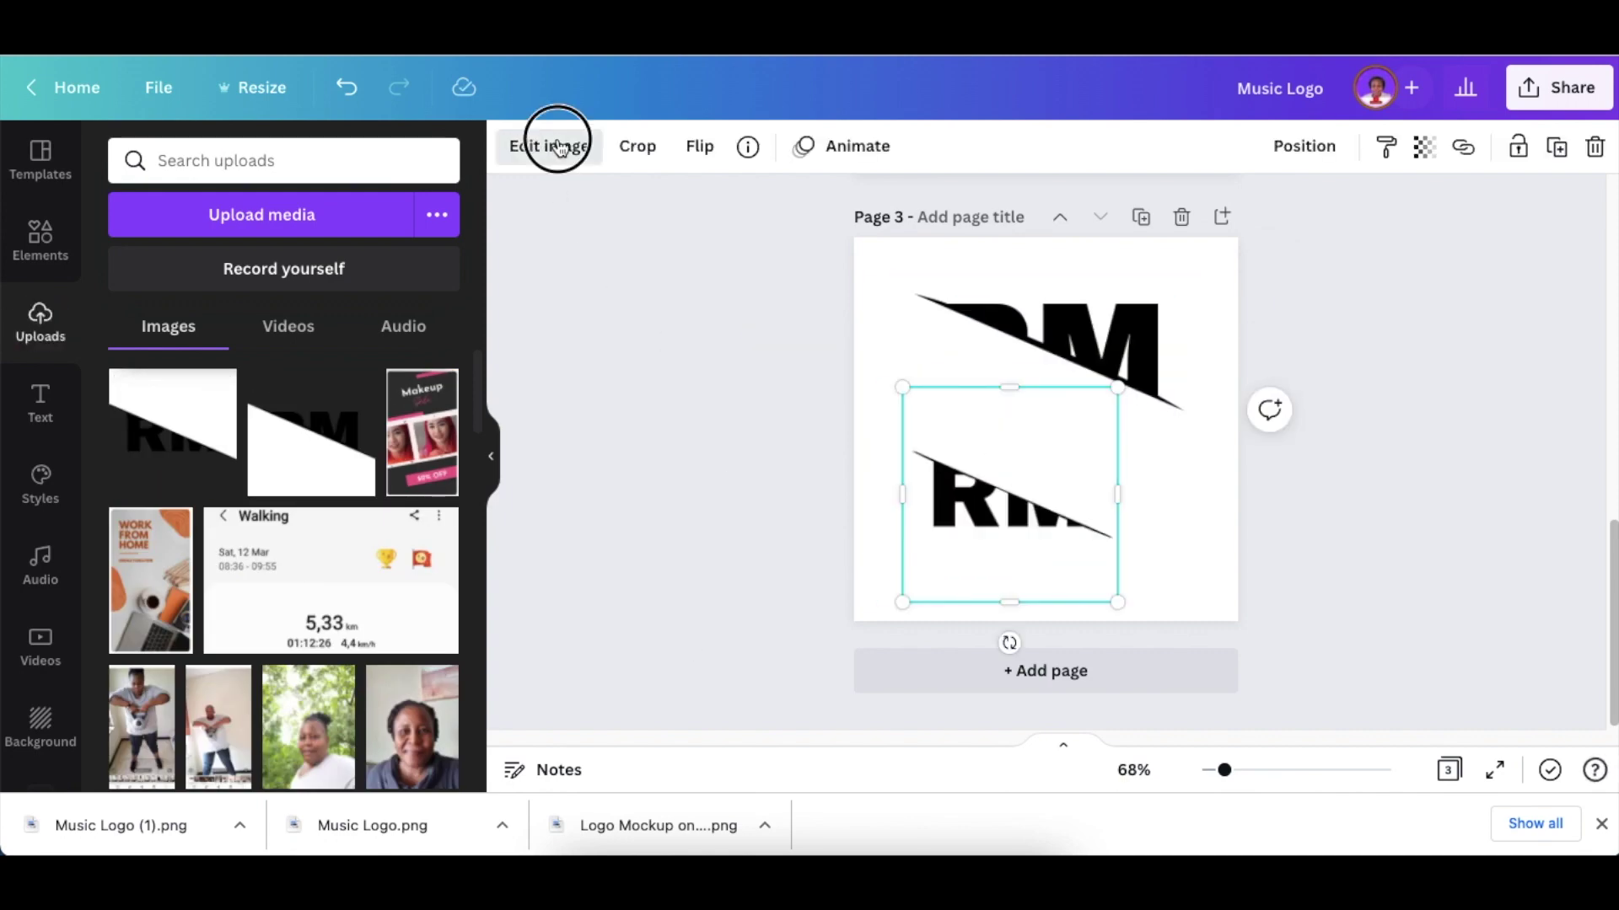
{"action": "left_click", "coordinate": [546, 146]}
Step: Remove the lower RM piece's white background with BG Remover and reposition it
{"action": "left_click", "coordinate": [278, 352]}
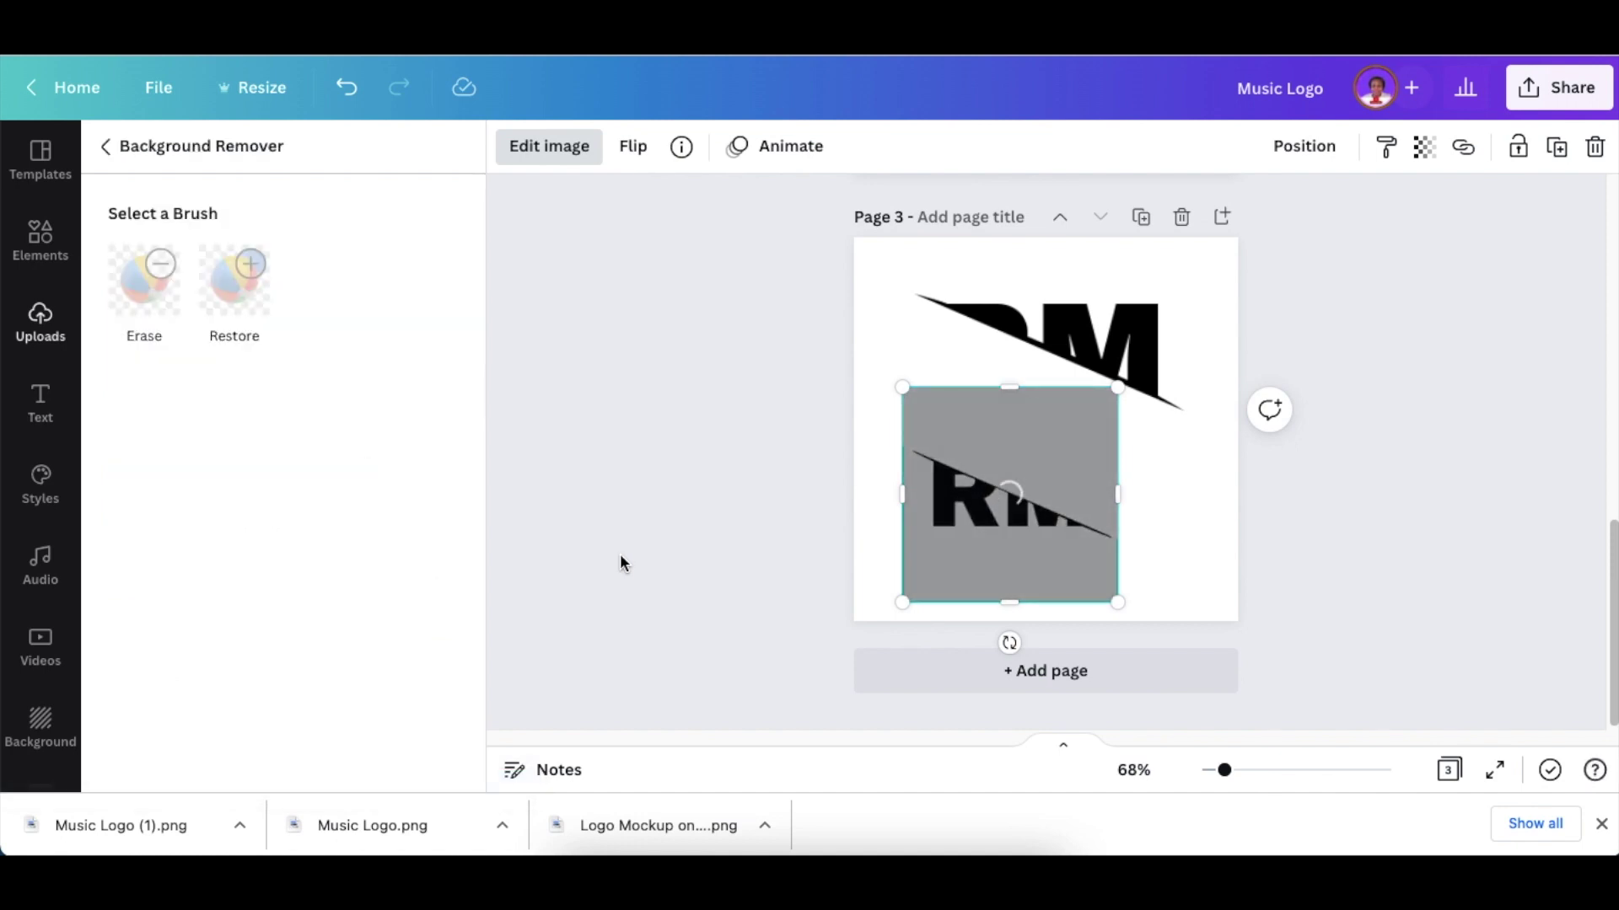
{"action": "left_click", "coordinate": [372, 751]}
{"action": "left_click", "coordinate": [1006, 527]}
{"action": "mouse_move", "coordinate": [1006, 527]}
{"action": "left_mouse_down"}
{"action": "mouse_move", "coordinate": [1029, 445]}
{"action": "mouse_move", "coordinate": [1069, 397]}
{"action": "mouse_move", "coordinate": [996, 508]}
{"action": "left_mouse_up"}
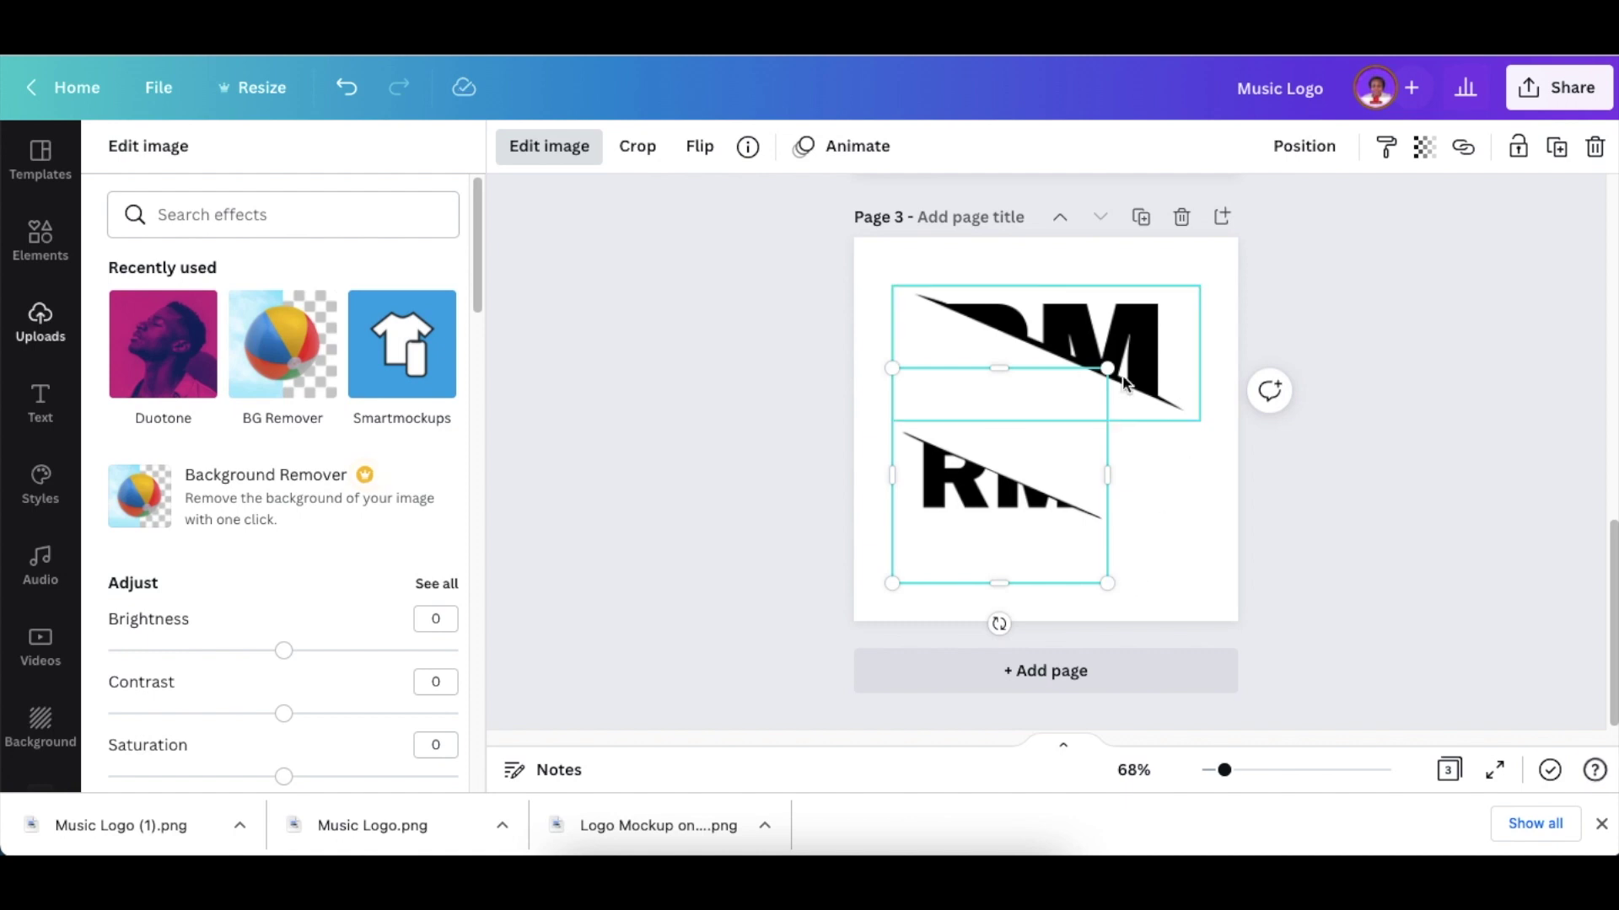
Step: Crop away the empty space above and below the lower RM piece
{"action": "left_click_drag", "start_coordinate": [999, 369], "coordinate": [1004, 426]}
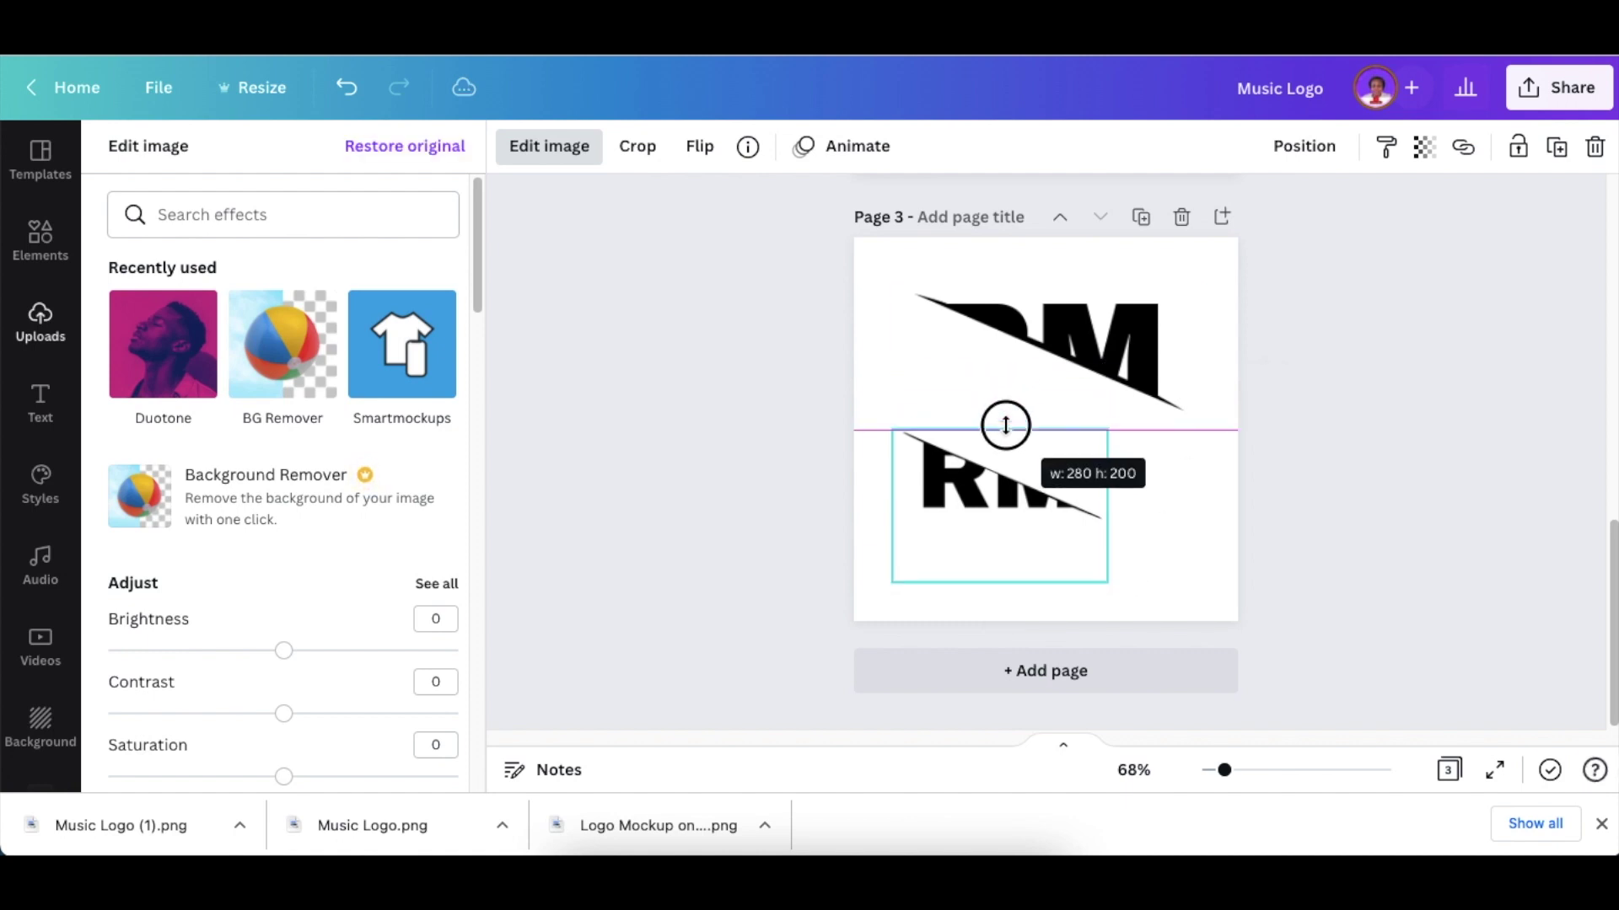
{"action": "left_click_drag", "start_coordinate": [999, 581], "coordinate": [998, 520]}
{"action": "left_click", "coordinate": [788, 401]}
Step: Enlarge the lower piece to about 400 px wide and shift it left under the upper piece
{"action": "left_click", "coordinate": [996, 491]}
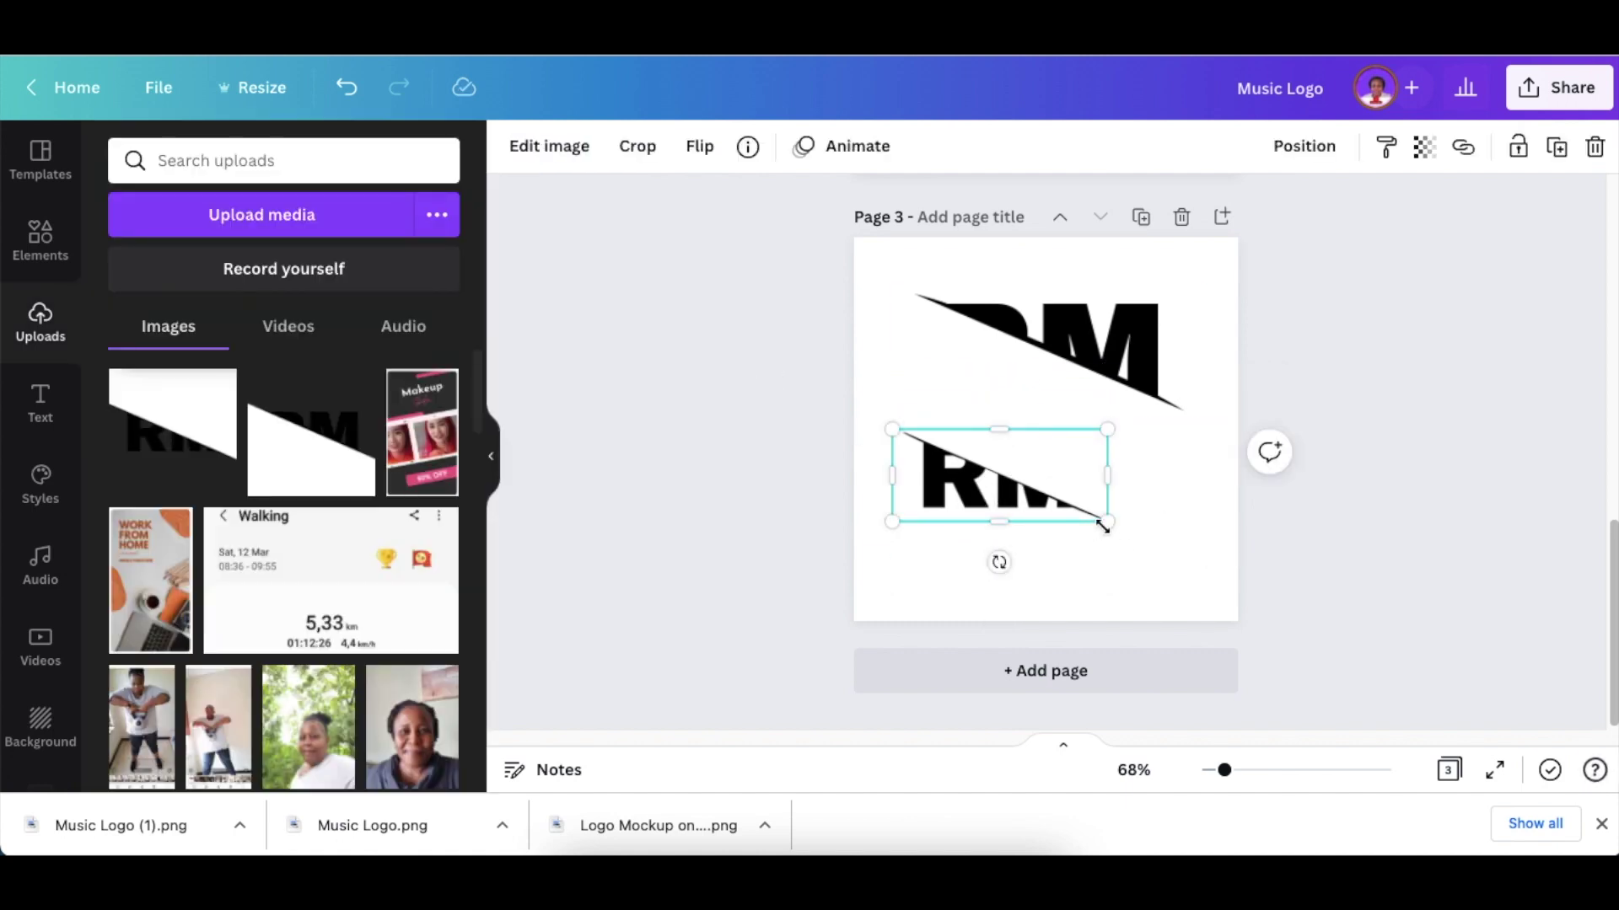
{"action": "left_click_drag", "start_coordinate": [1109, 522], "coordinate": [1192, 574]}
{"action": "left_click", "coordinate": [762, 440]}
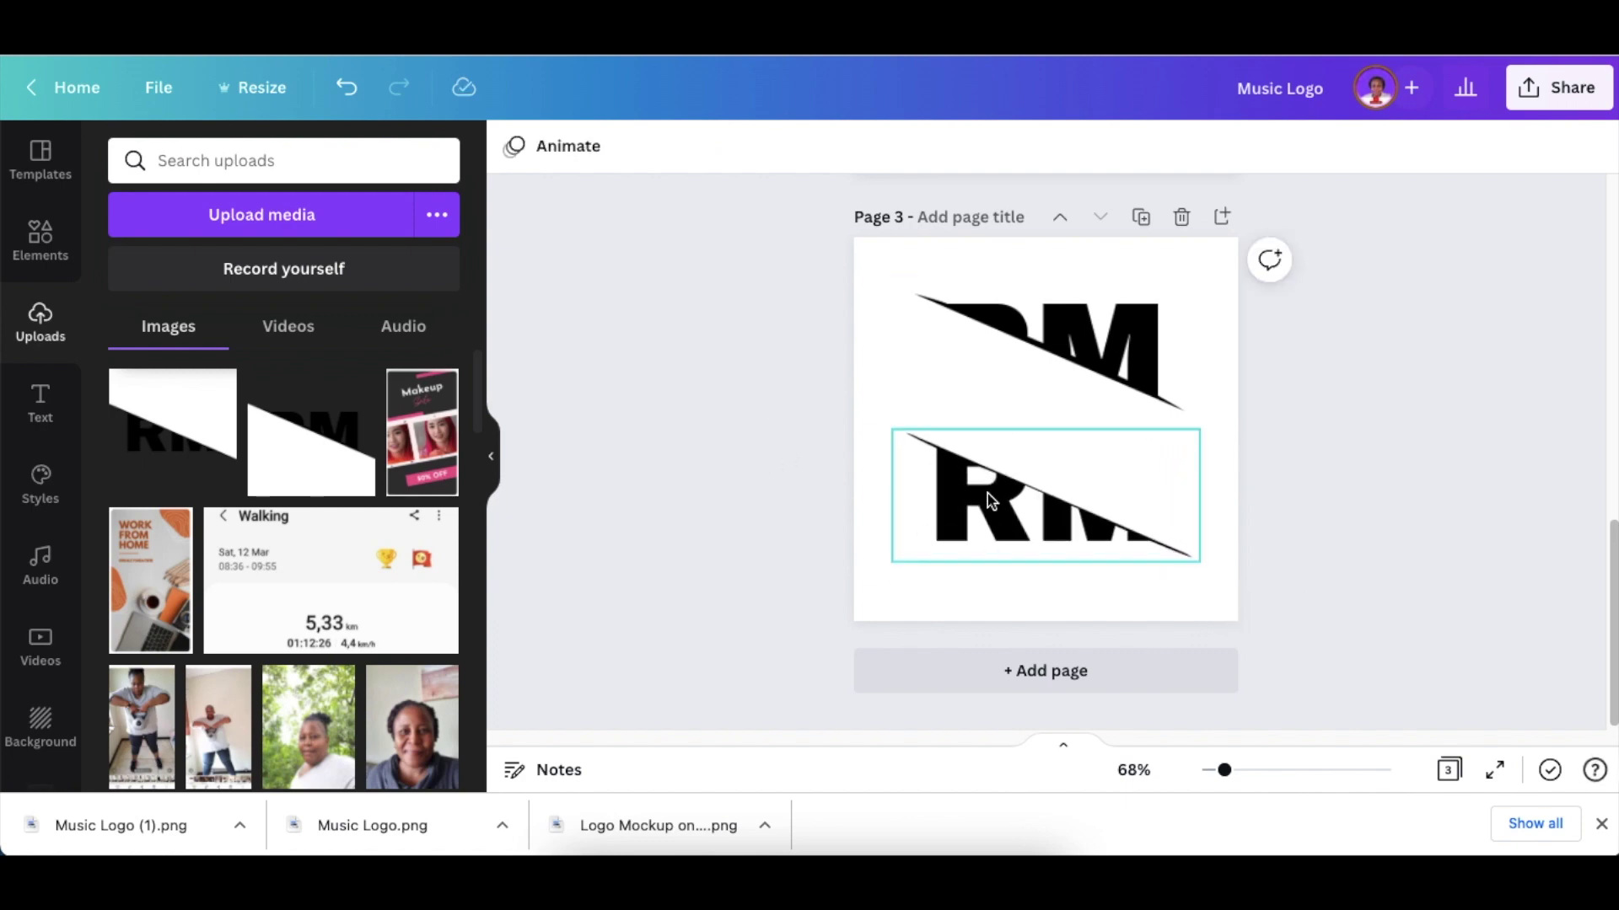
{"action": "left_click_drag", "start_coordinate": [988, 493], "coordinate": [969, 500]}
Step: Tint the upper RM piece red with the Coral duotone preset and move the black piece up
{"action": "left_click", "coordinate": [1064, 358]}
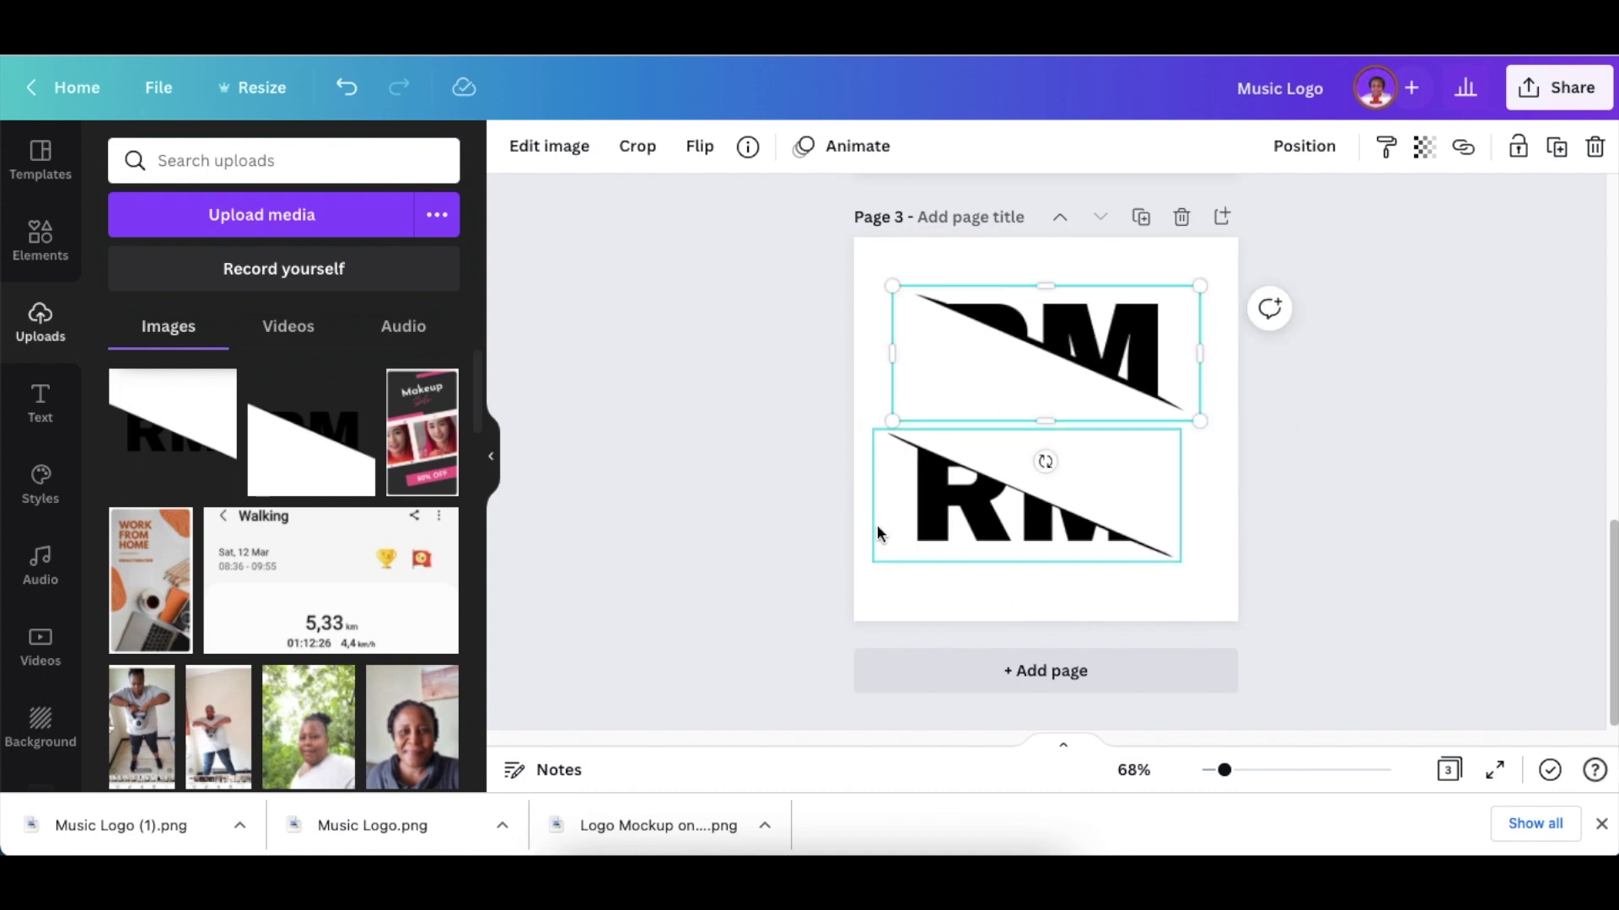
{"action": "left_click", "coordinate": [953, 519]}
{"action": "left_click", "coordinate": [1069, 329]}
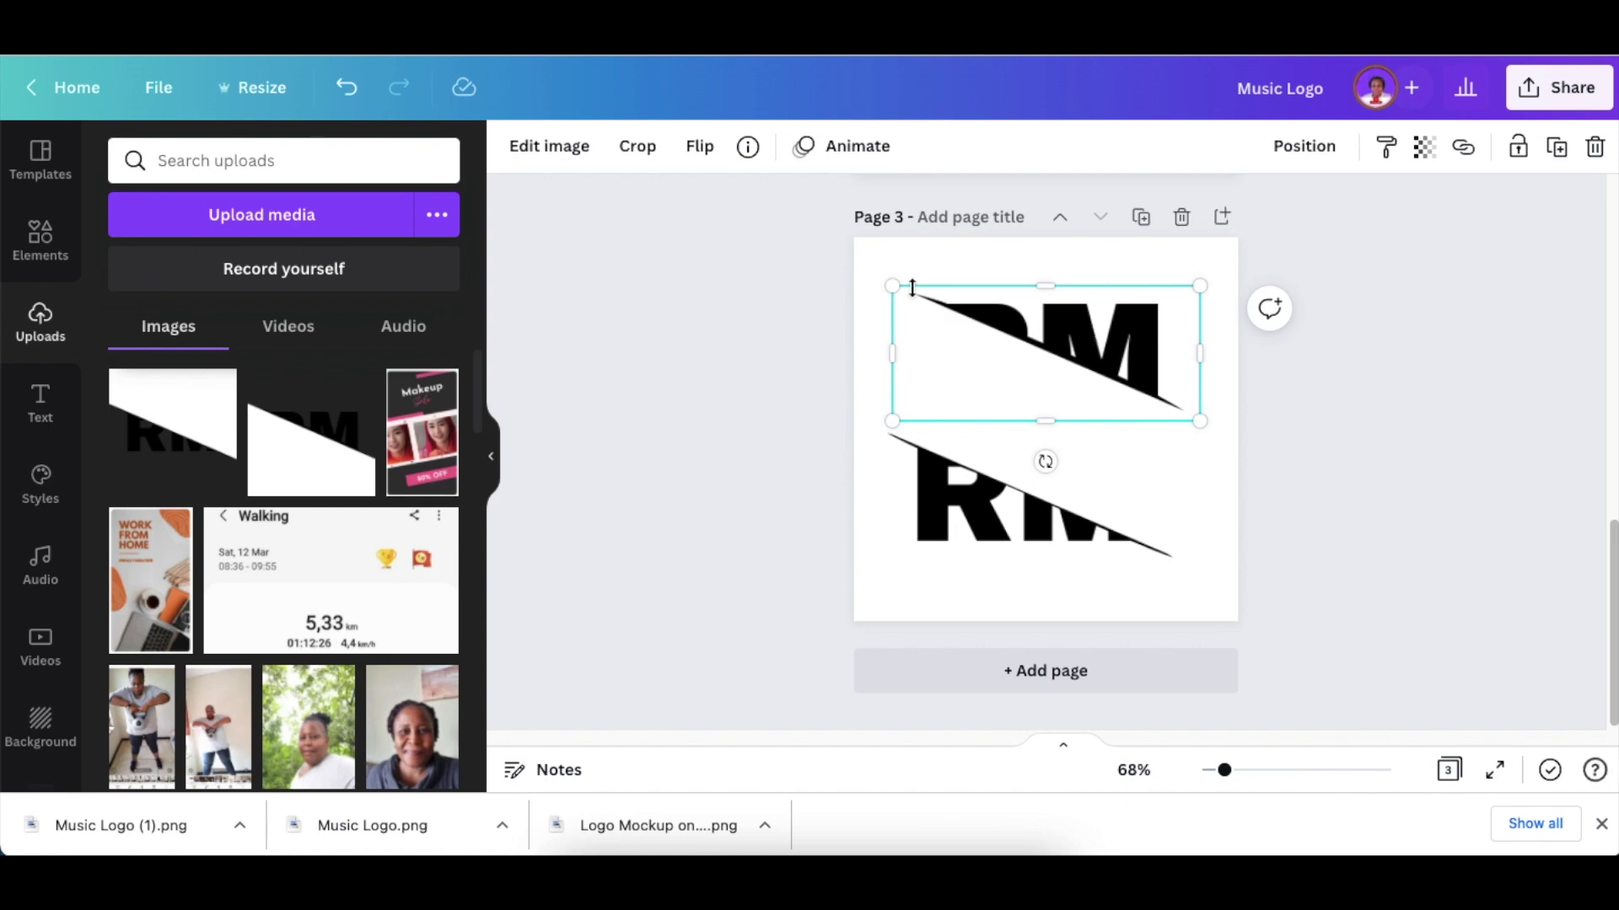
{"action": "left_click", "coordinate": [567, 154]}
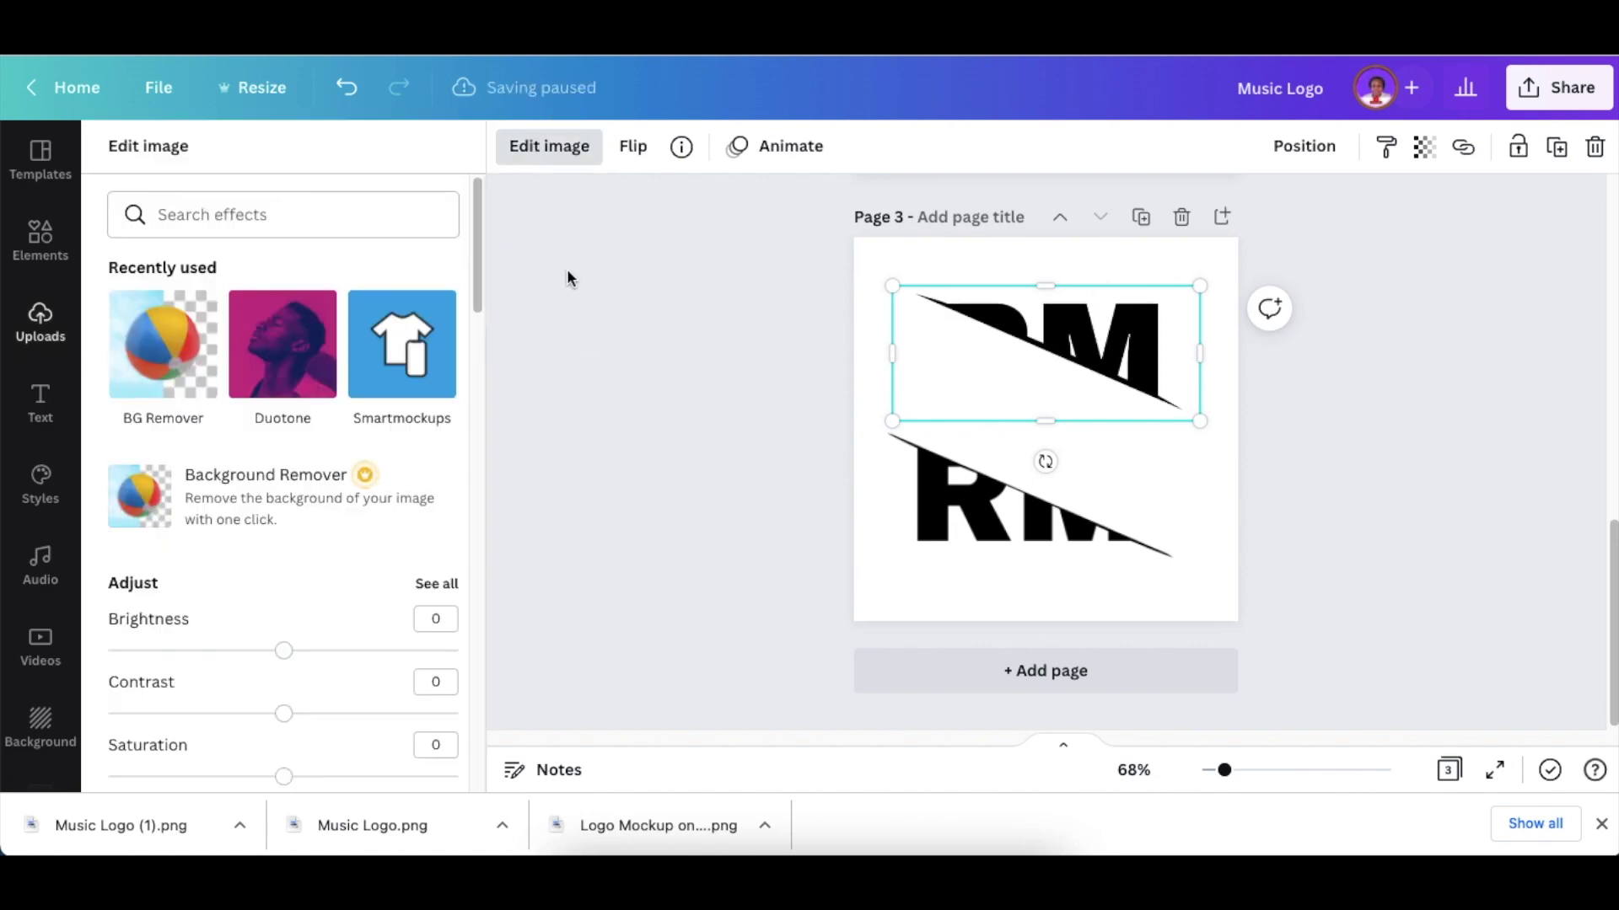
{"action": "left_click", "coordinate": [299, 371]}
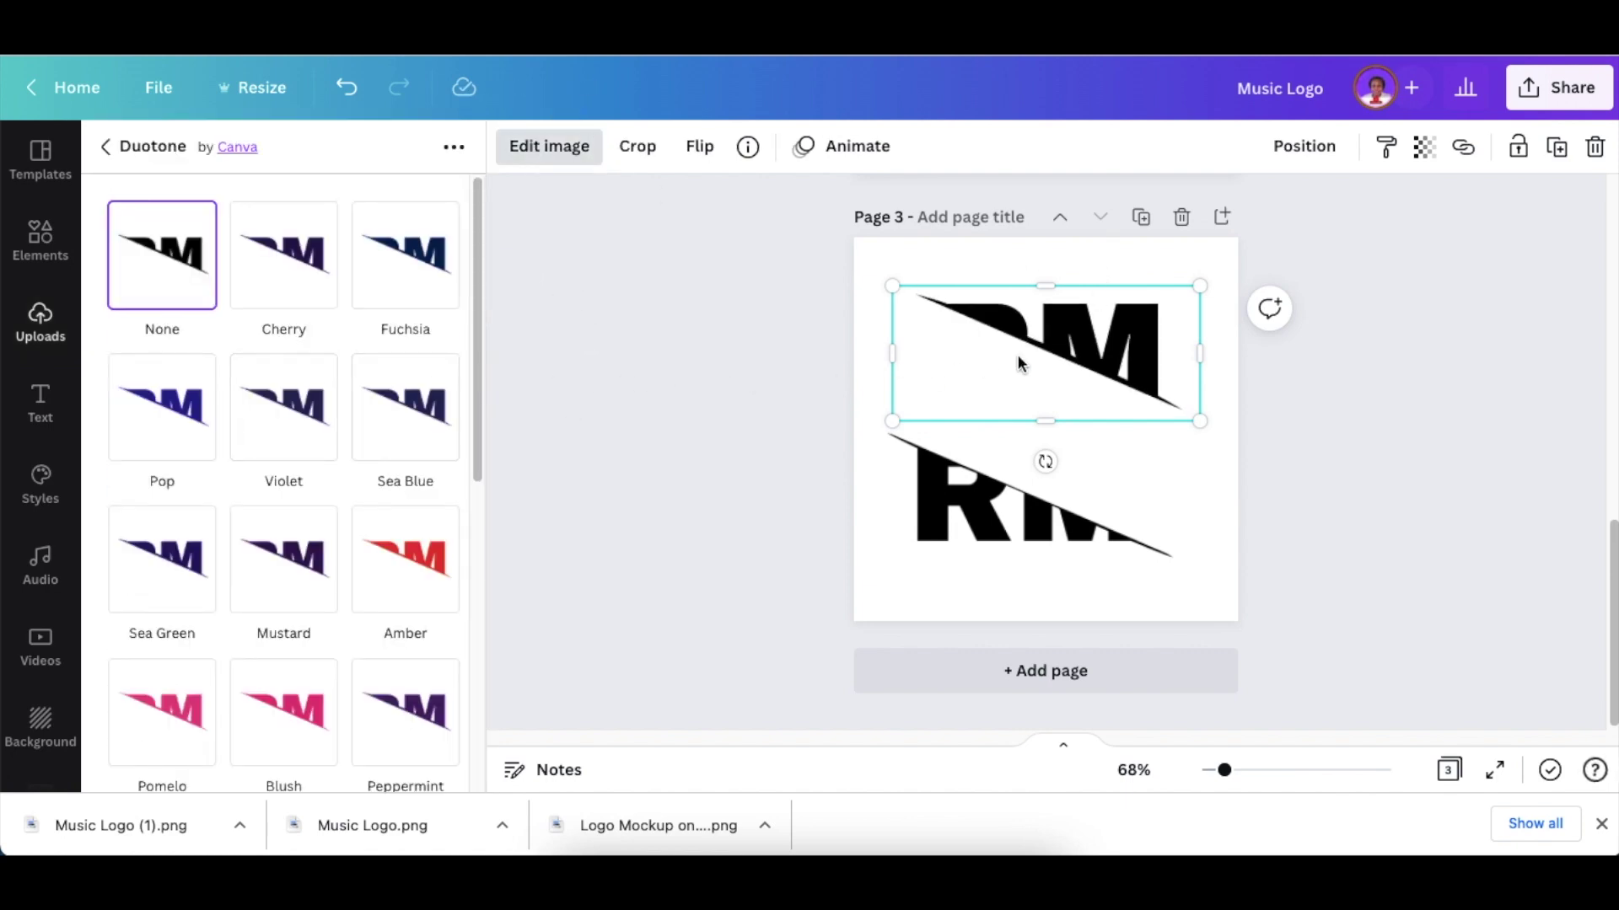
{"action": "scroll", "coordinate": [398, 482], "scroll_direction": "down", "scroll_amount": 5}
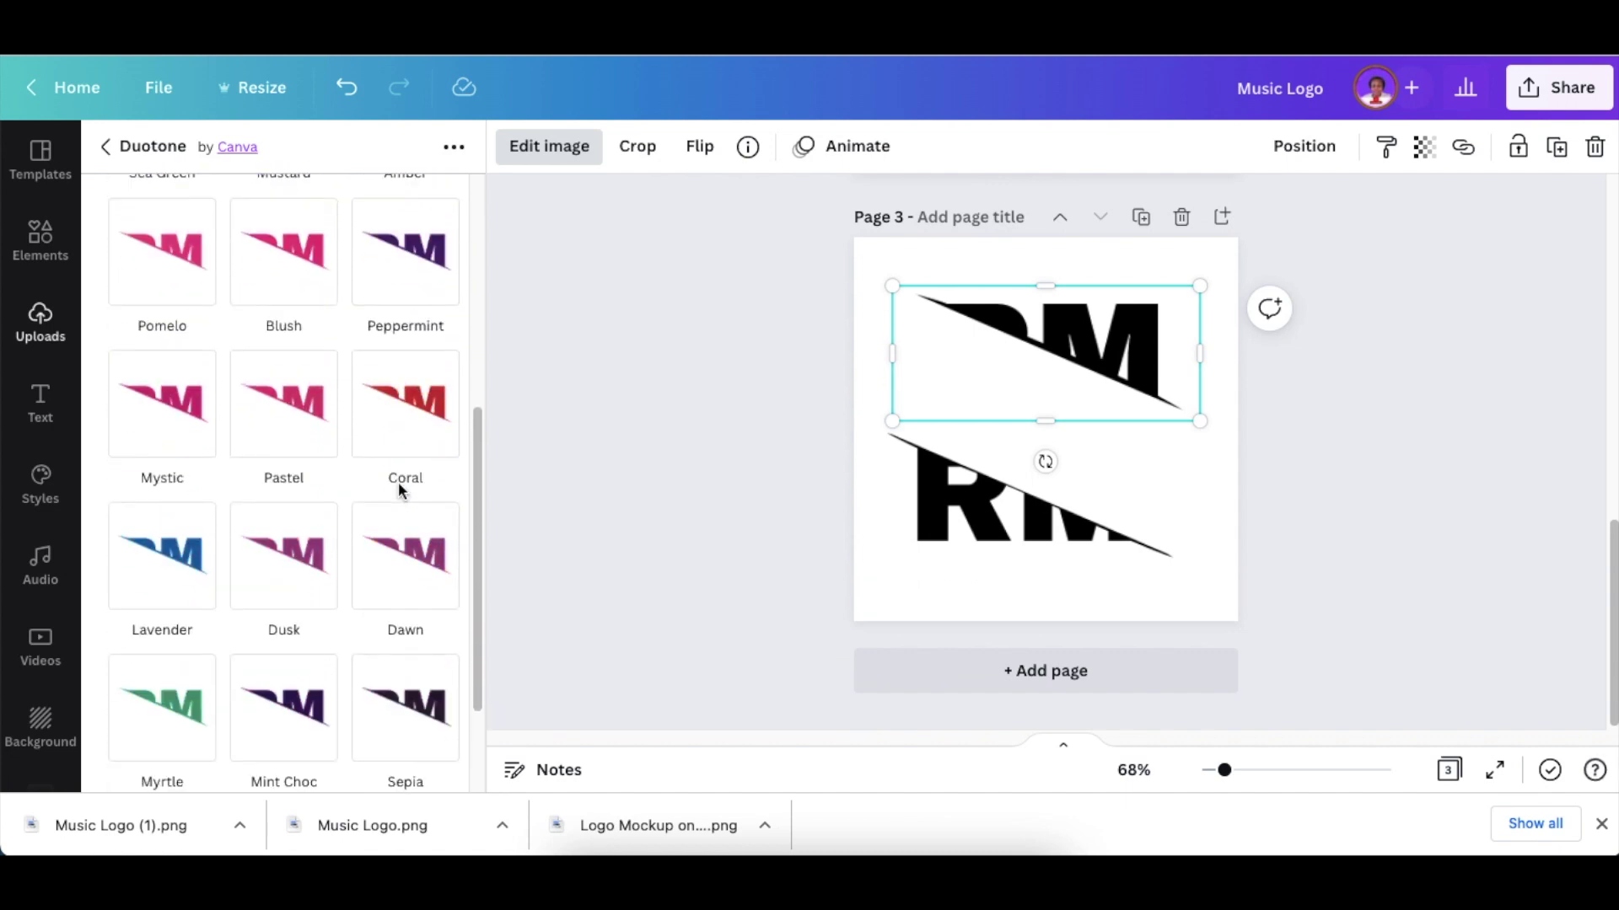
{"action": "scroll", "coordinate": [398, 489], "scroll_direction": "down", "scroll_amount": 2}
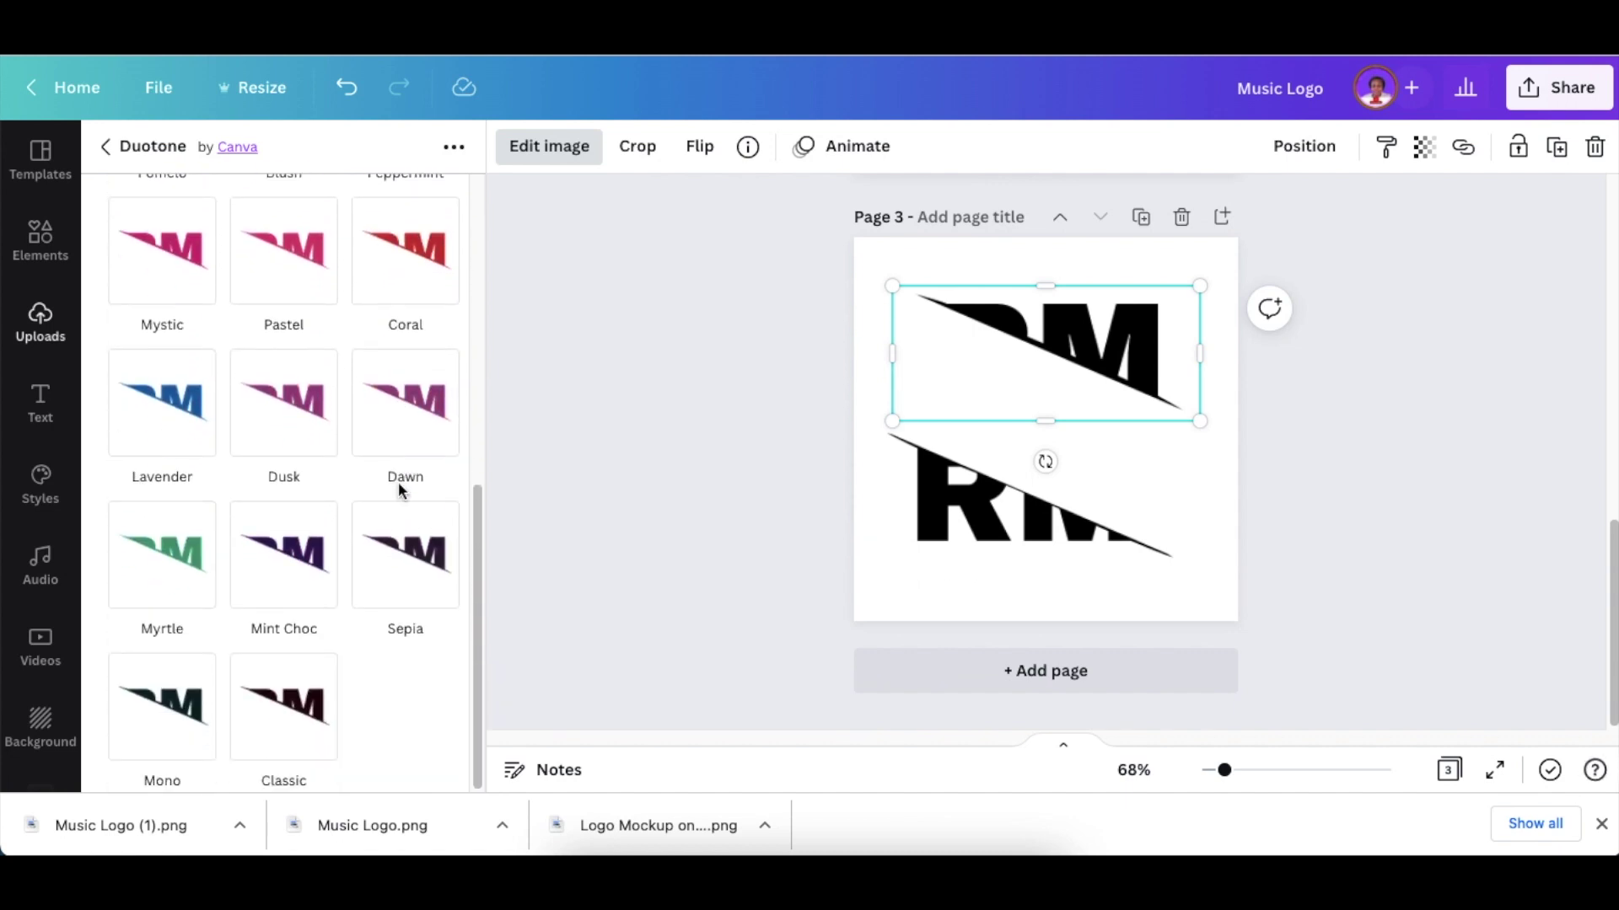
{"action": "scroll", "coordinate": [400, 487], "scroll_direction": "up", "scroll_amount": 3}
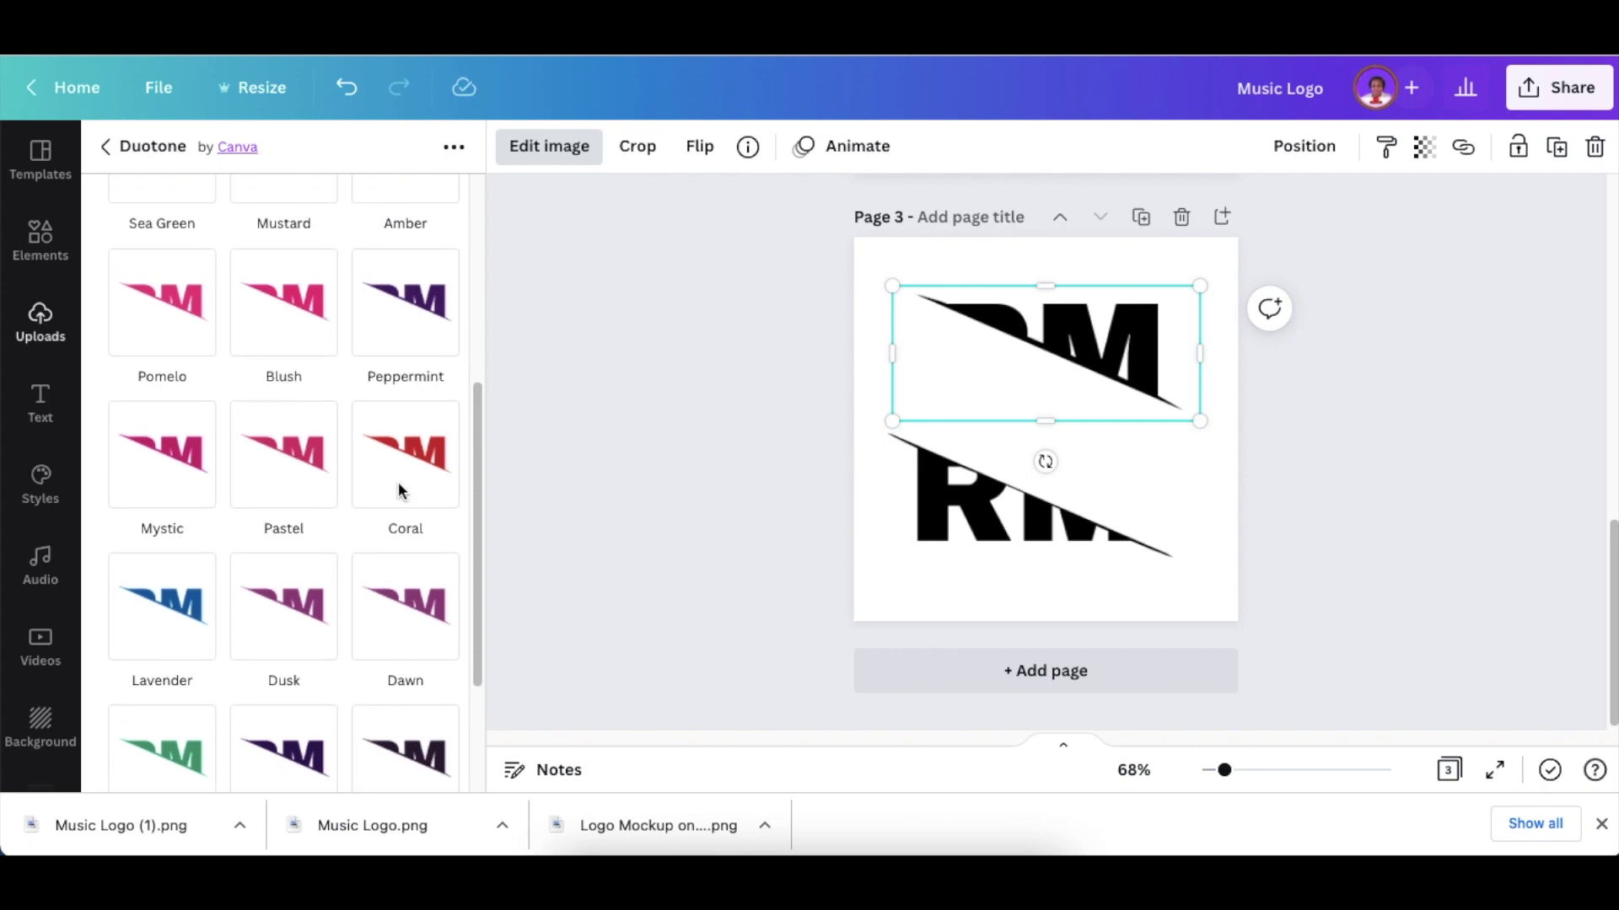
{"action": "left_click", "coordinate": [399, 487]}
{"action": "left_click", "coordinate": [908, 466]}
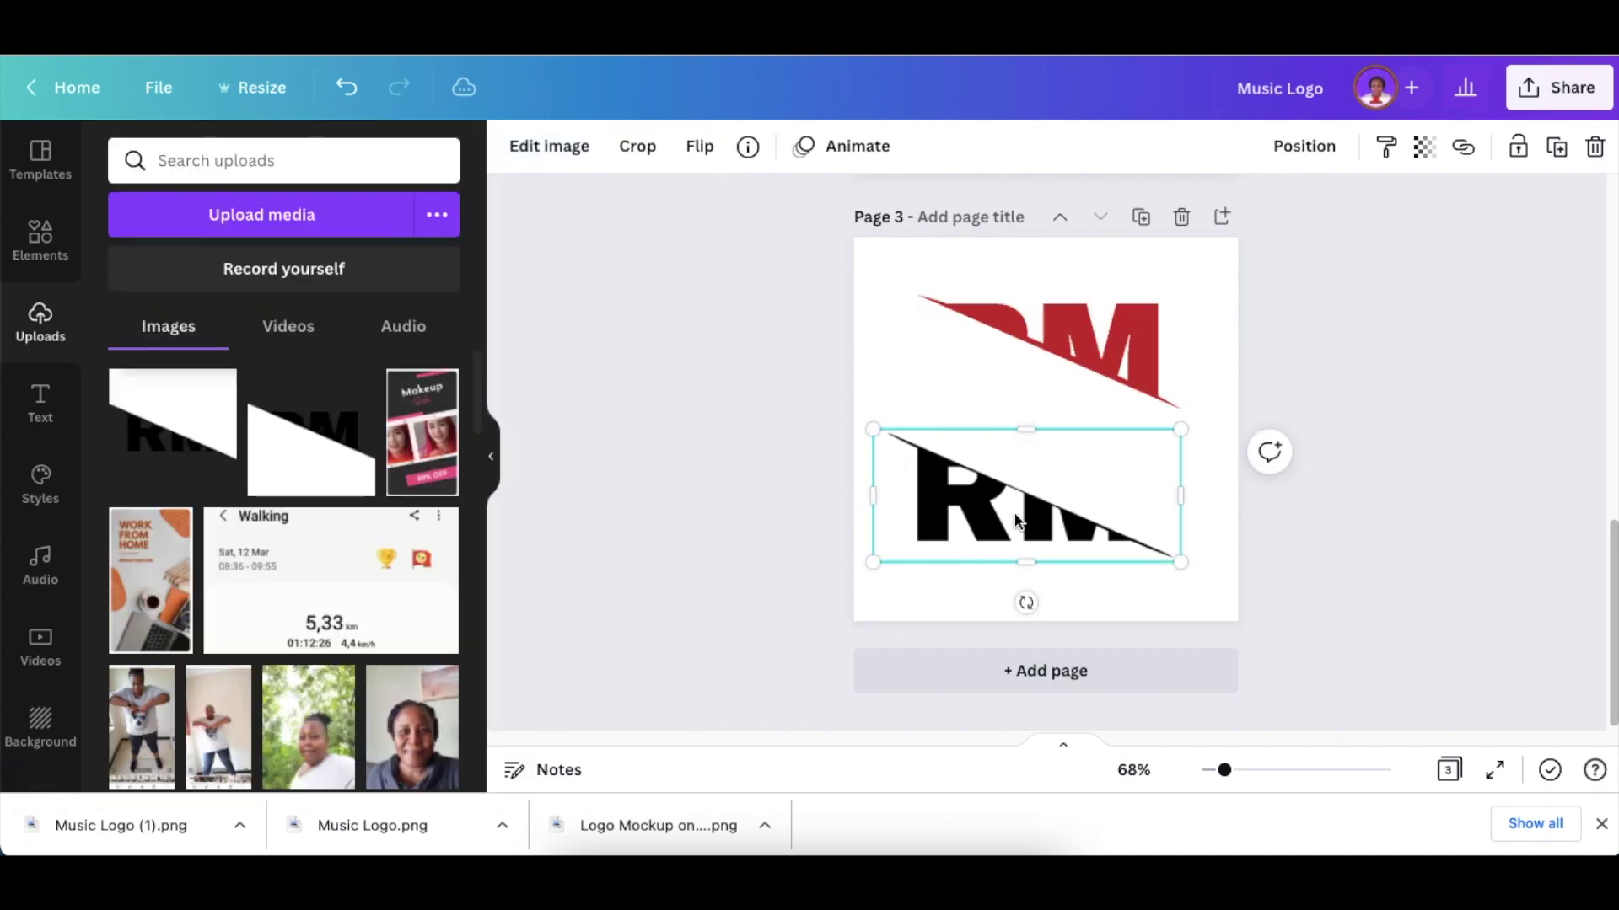
{"action": "left_click_drag", "start_coordinate": [1016, 520], "coordinate": [1022, 436]}
Step: Align the black RM half under the red half so the diagonal slash lines meet exactly
{"action": "left_click_drag", "start_coordinate": [1112, 400], "coordinate": [1112, 381]}
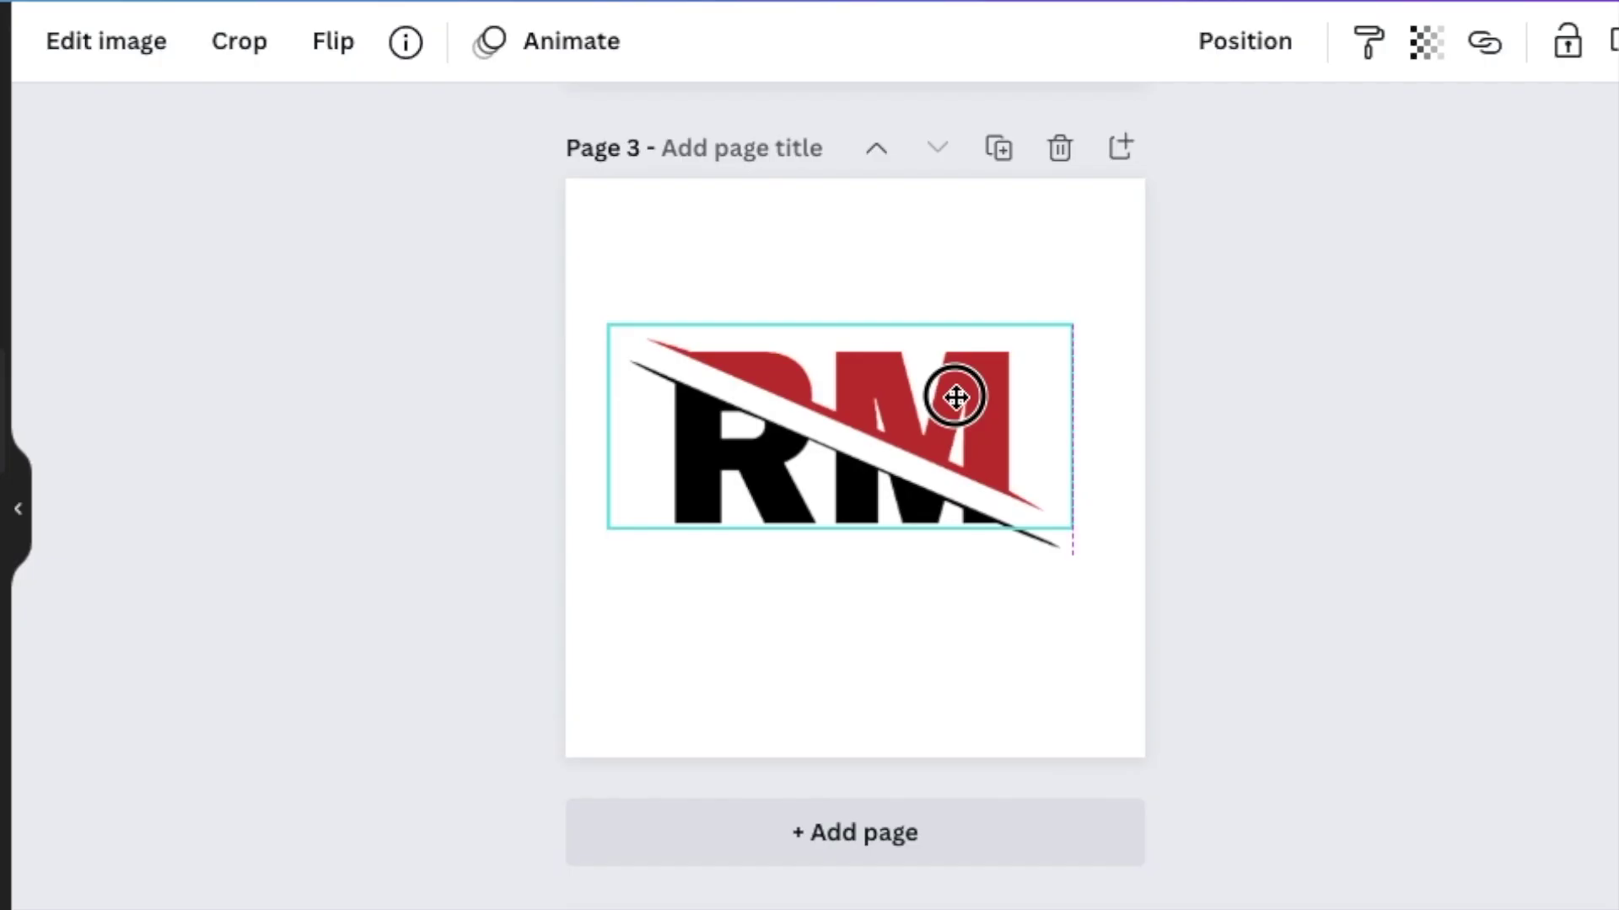
{"action": "left_click_drag", "start_coordinate": [955, 397], "coordinate": [943, 411]}
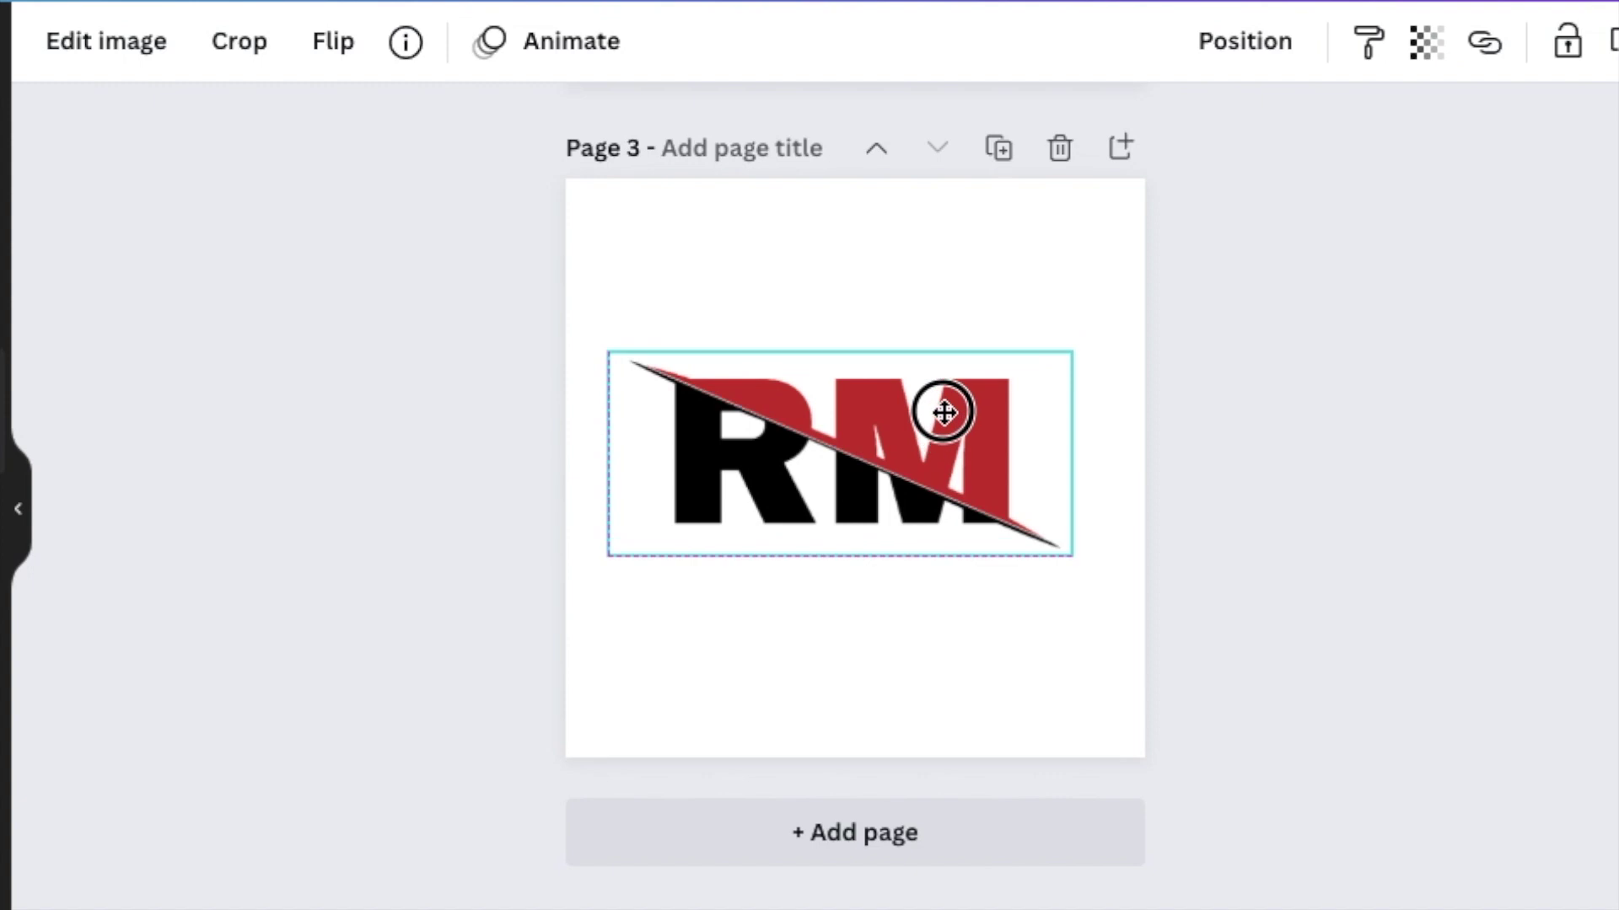
{"action": "left_click_drag", "start_coordinate": [944, 411], "coordinate": [946, 413]}
{"action": "key", "text": "Down"}
{"action": "key", "text": "Down"}
{"action": "key", "text": "Down"}
{"action": "key", "text": "Down"}
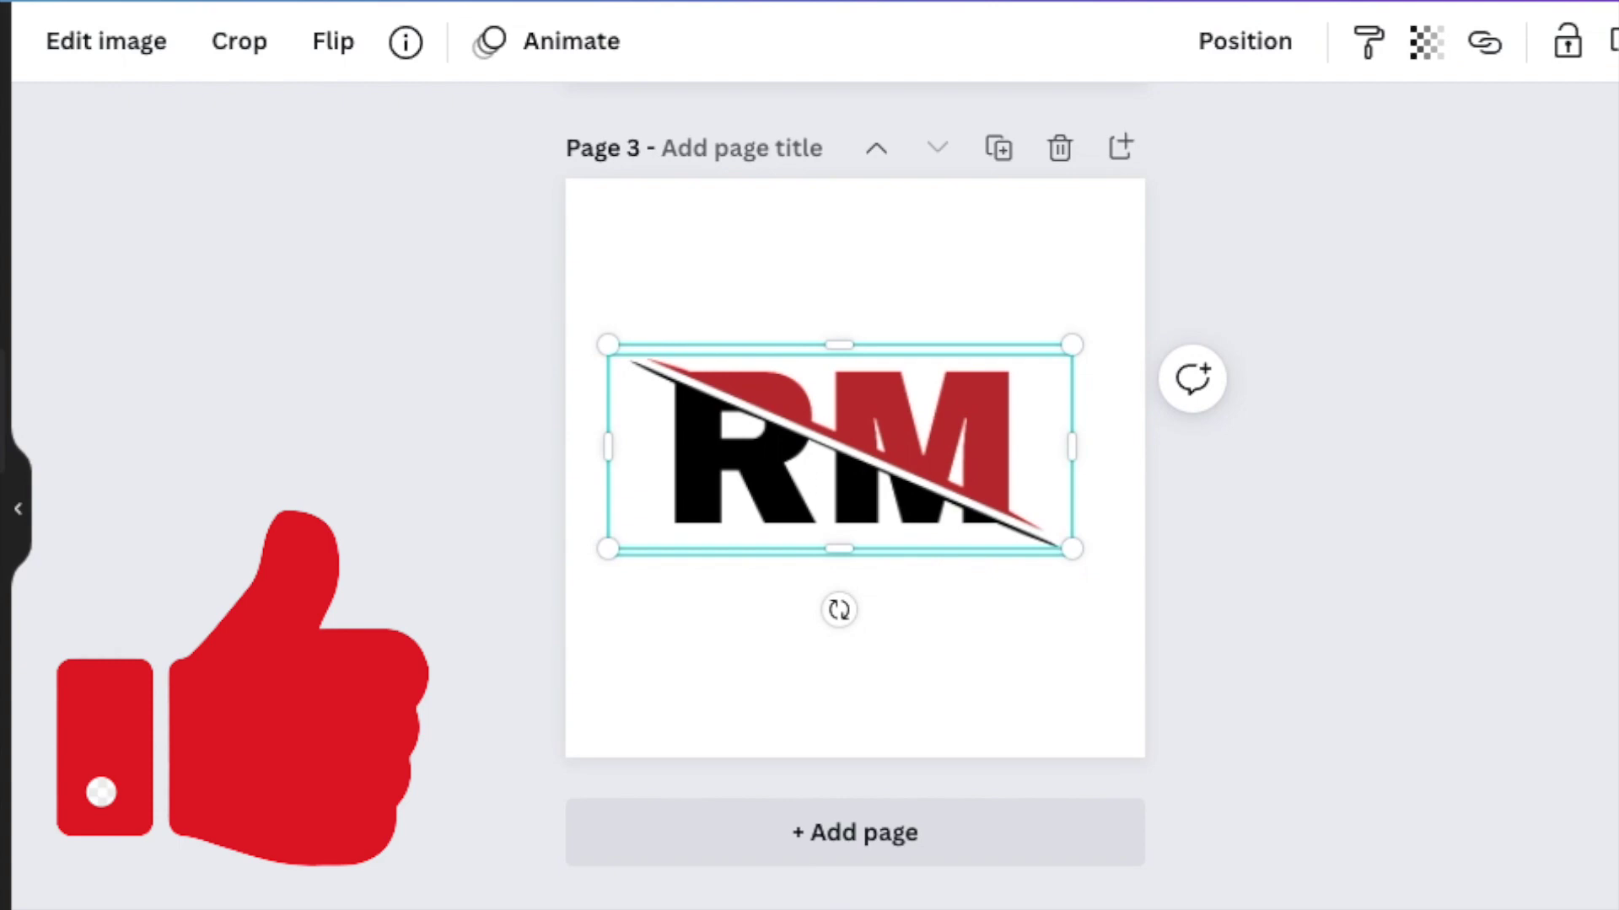
{"action": "key", "text": "Down"}
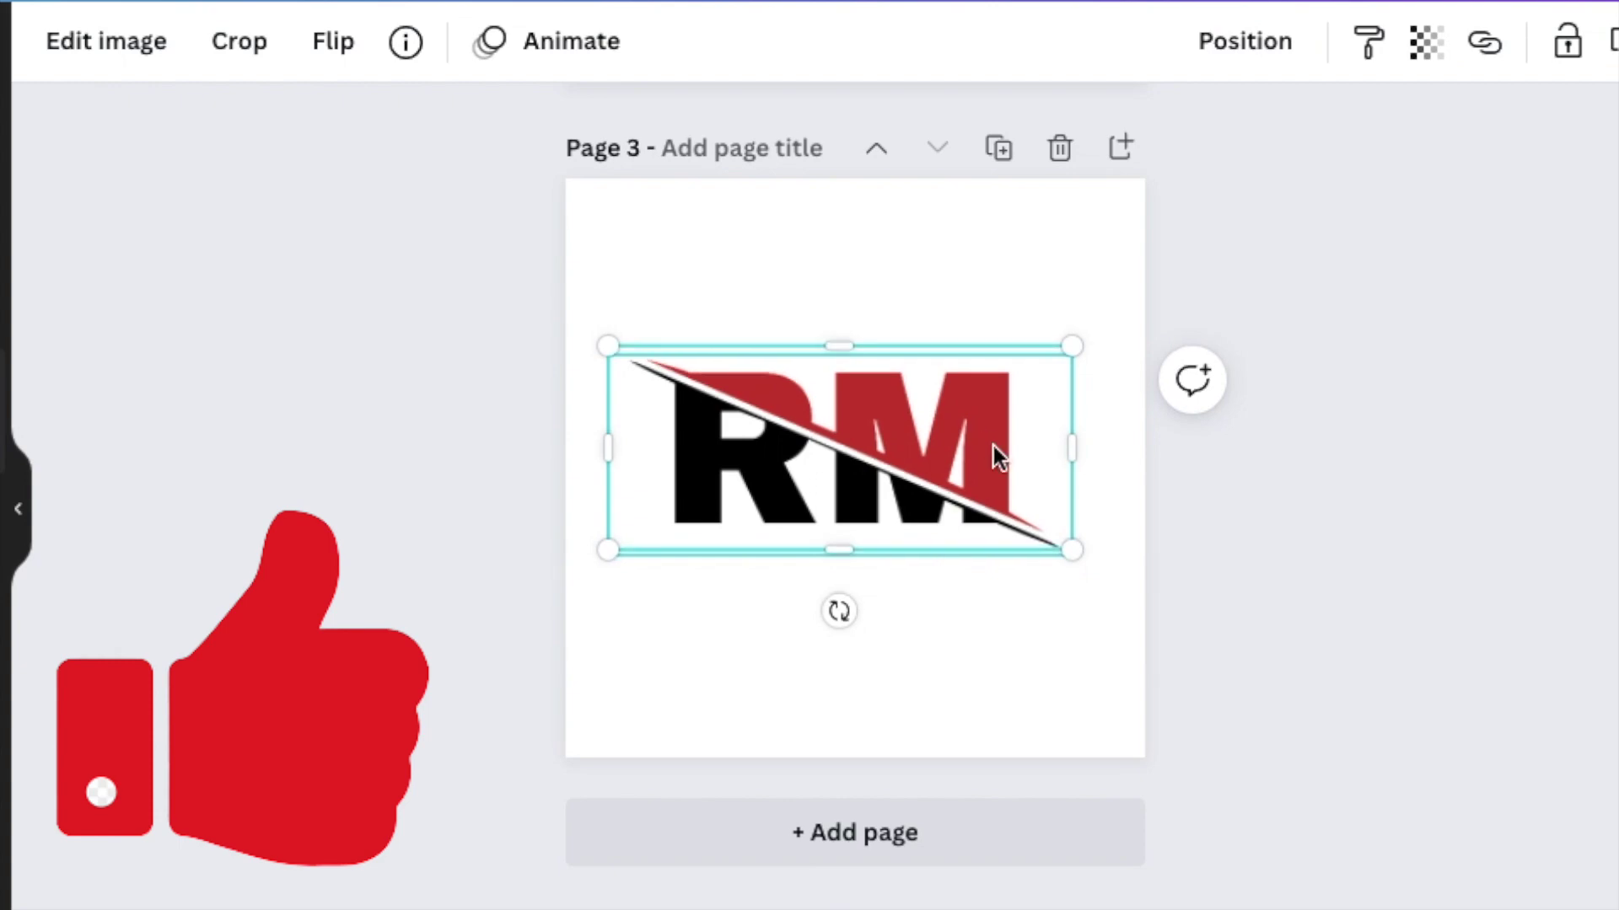
{"action": "left_click", "coordinate": [336, 224]}
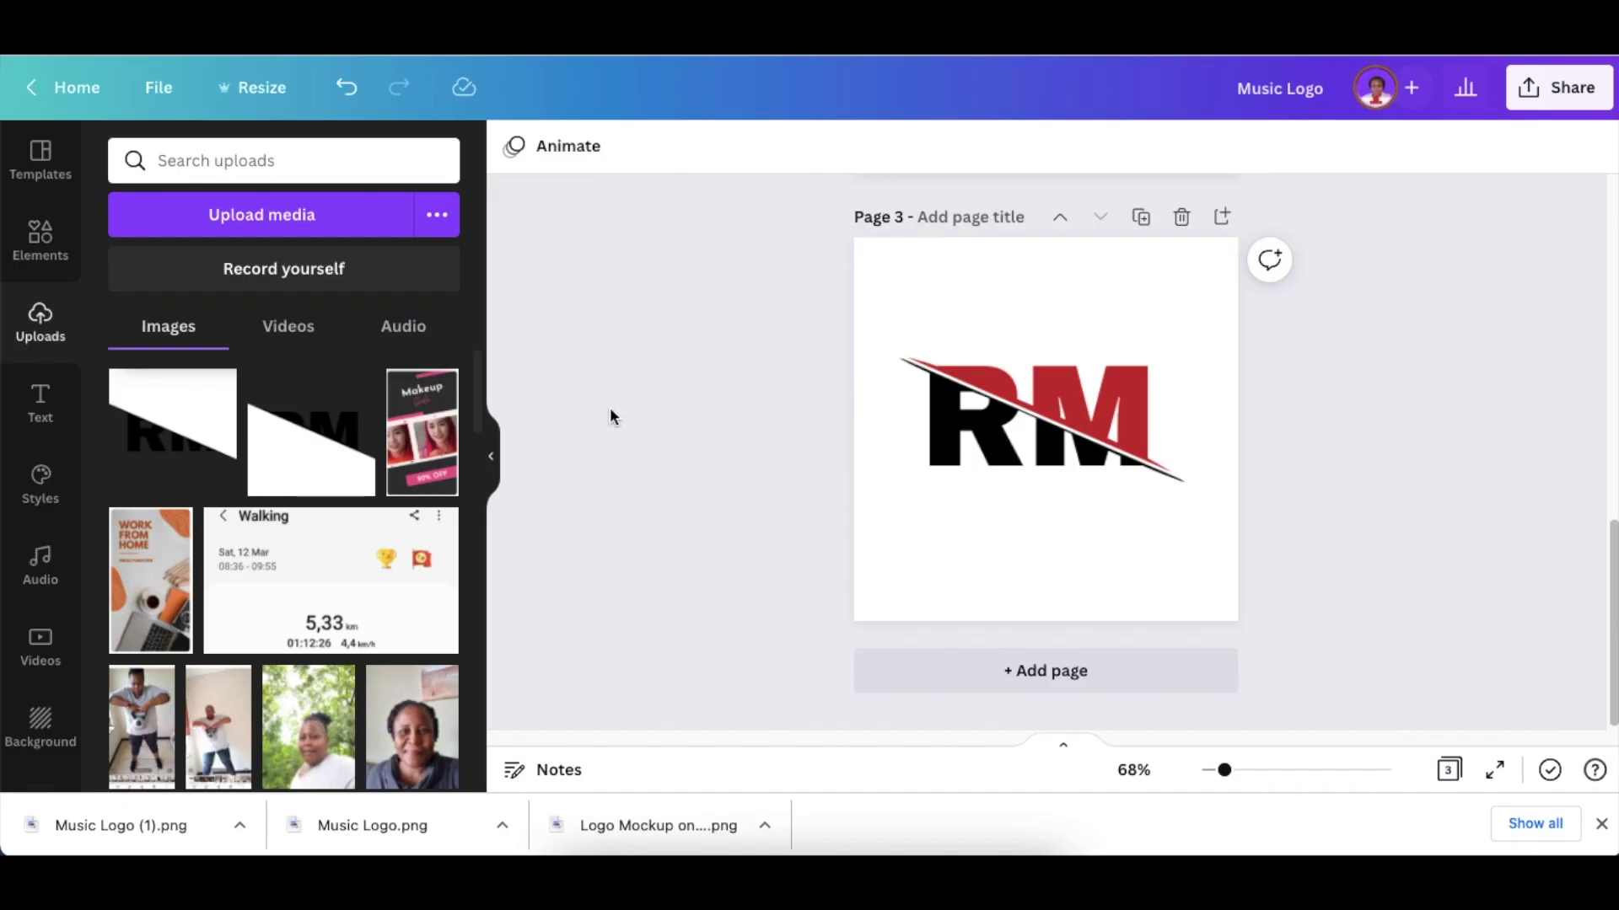
Step: Paste a square and flatten it into a narrow bar below the RM logo
{"action": "key", "text": "ctrl+v"}
{"action": "left_click_drag", "start_coordinate": [1054, 287], "coordinate": [1051, 495]}
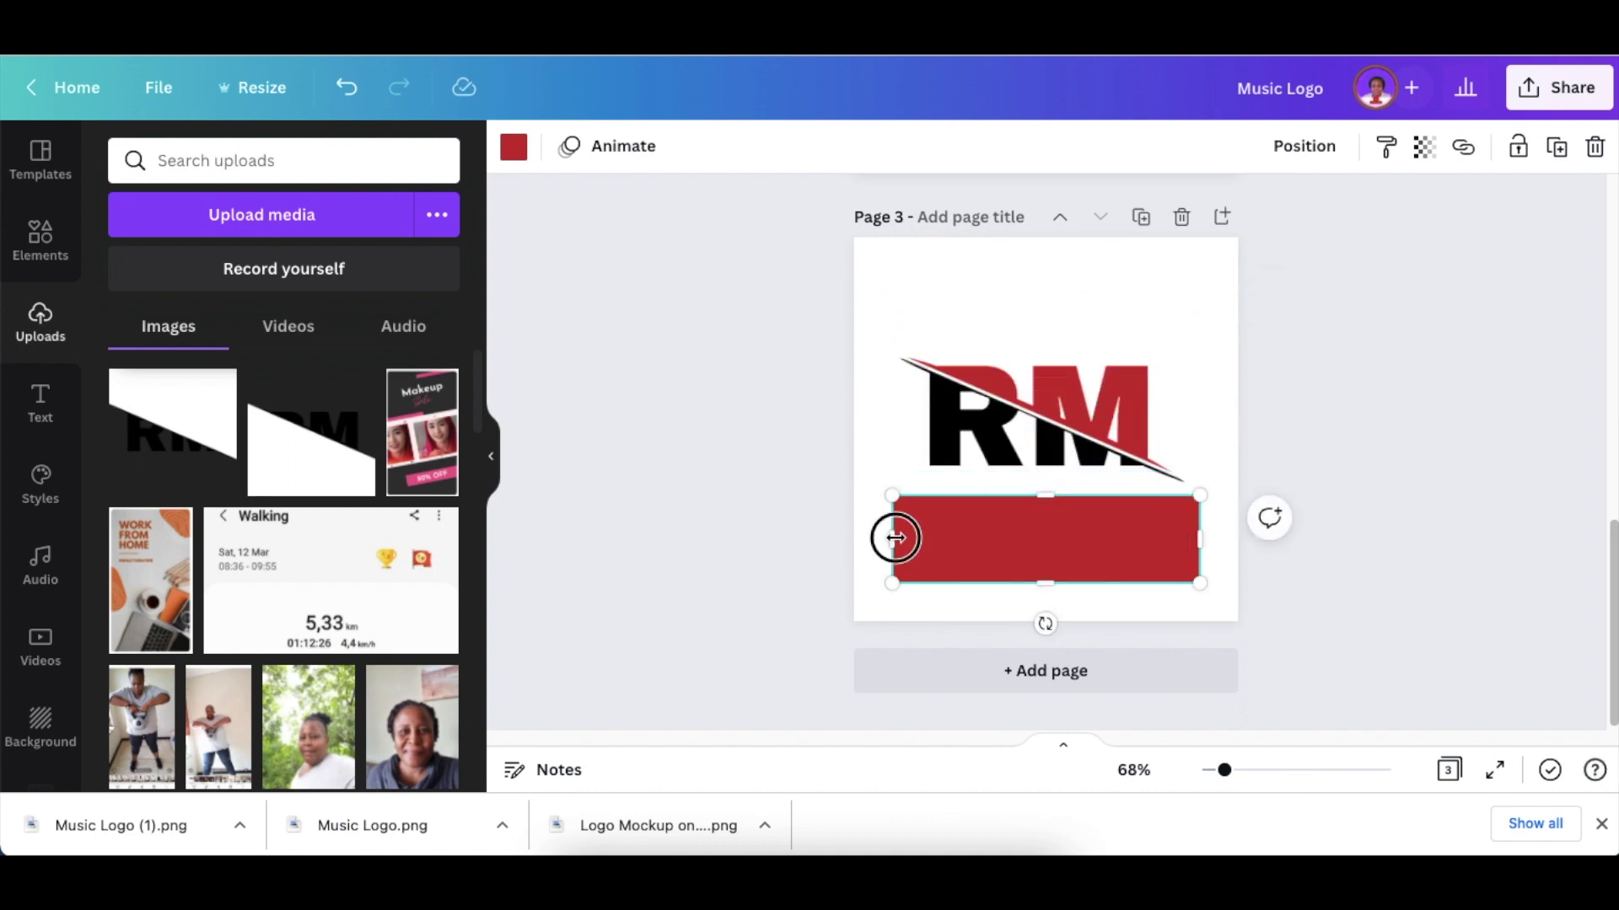
{"action": "left_click_drag", "start_coordinate": [893, 536], "coordinate": [928, 534]}
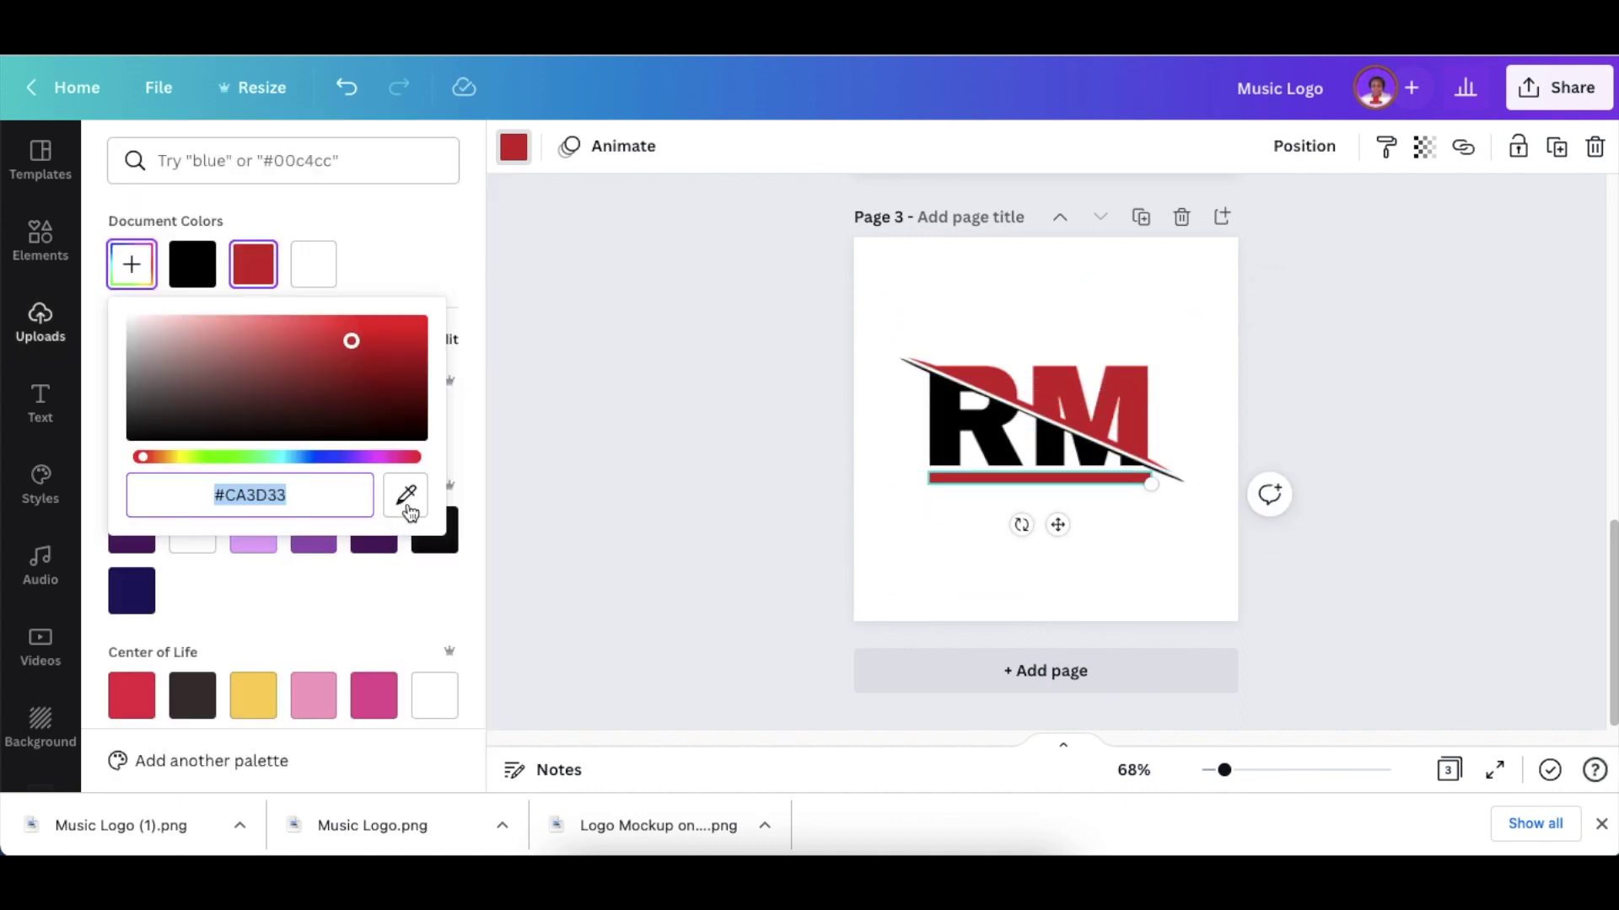
Step: Colour the bar with the logo's red (#CA3D33) via eyedropper and add a text box beneath
{"action": "left_click", "coordinate": [407, 505]}
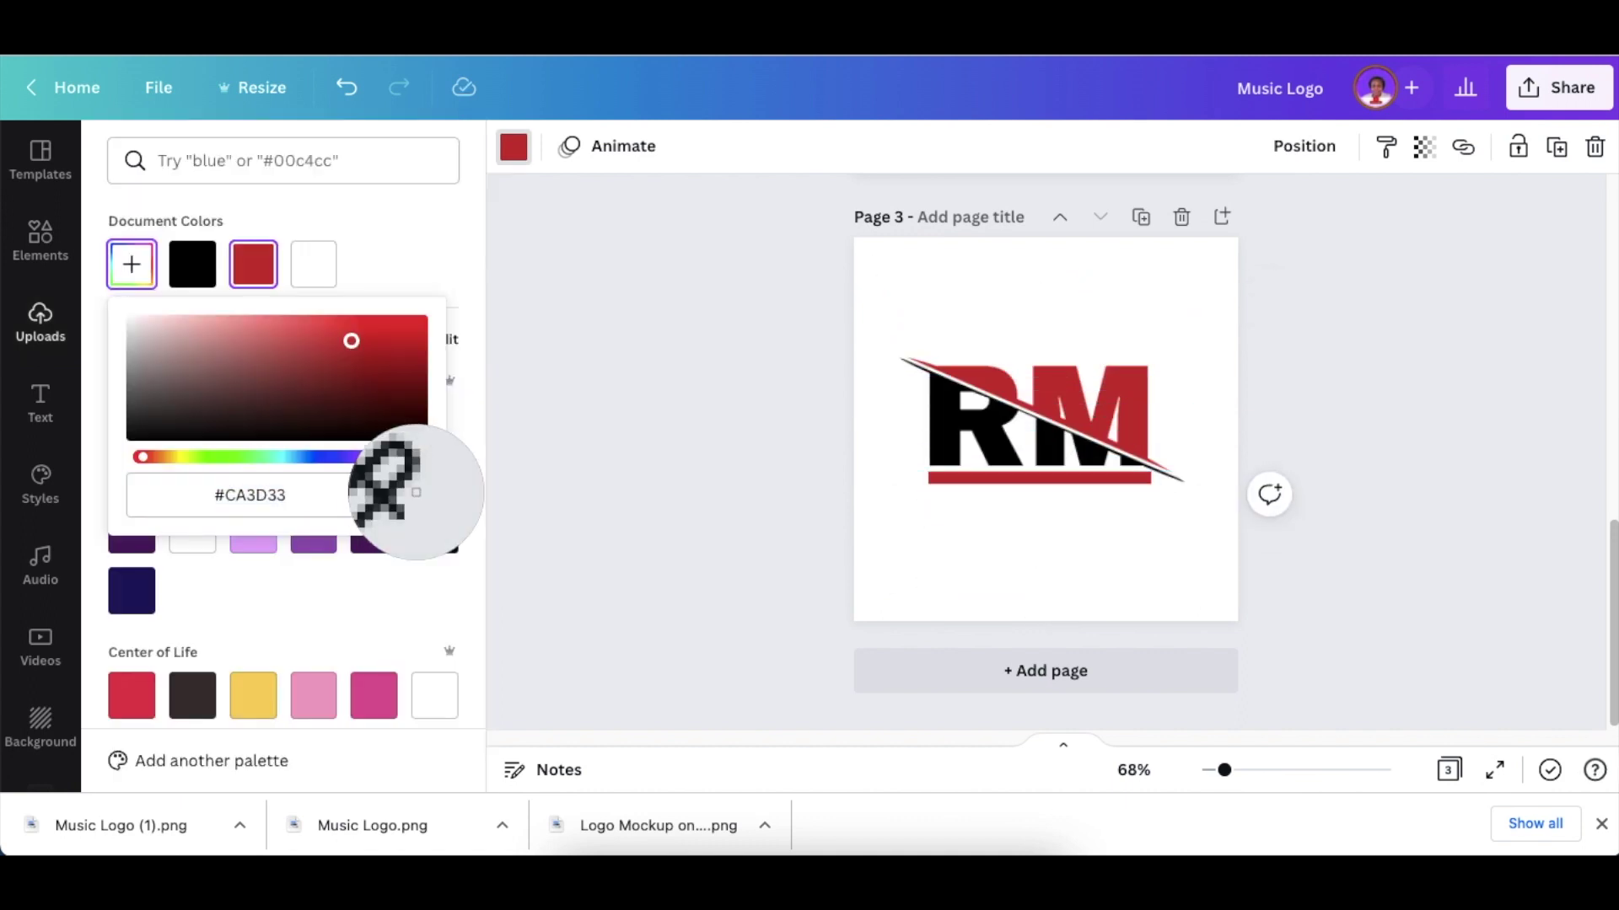
{"action": "left_click", "coordinate": [1128, 413]}
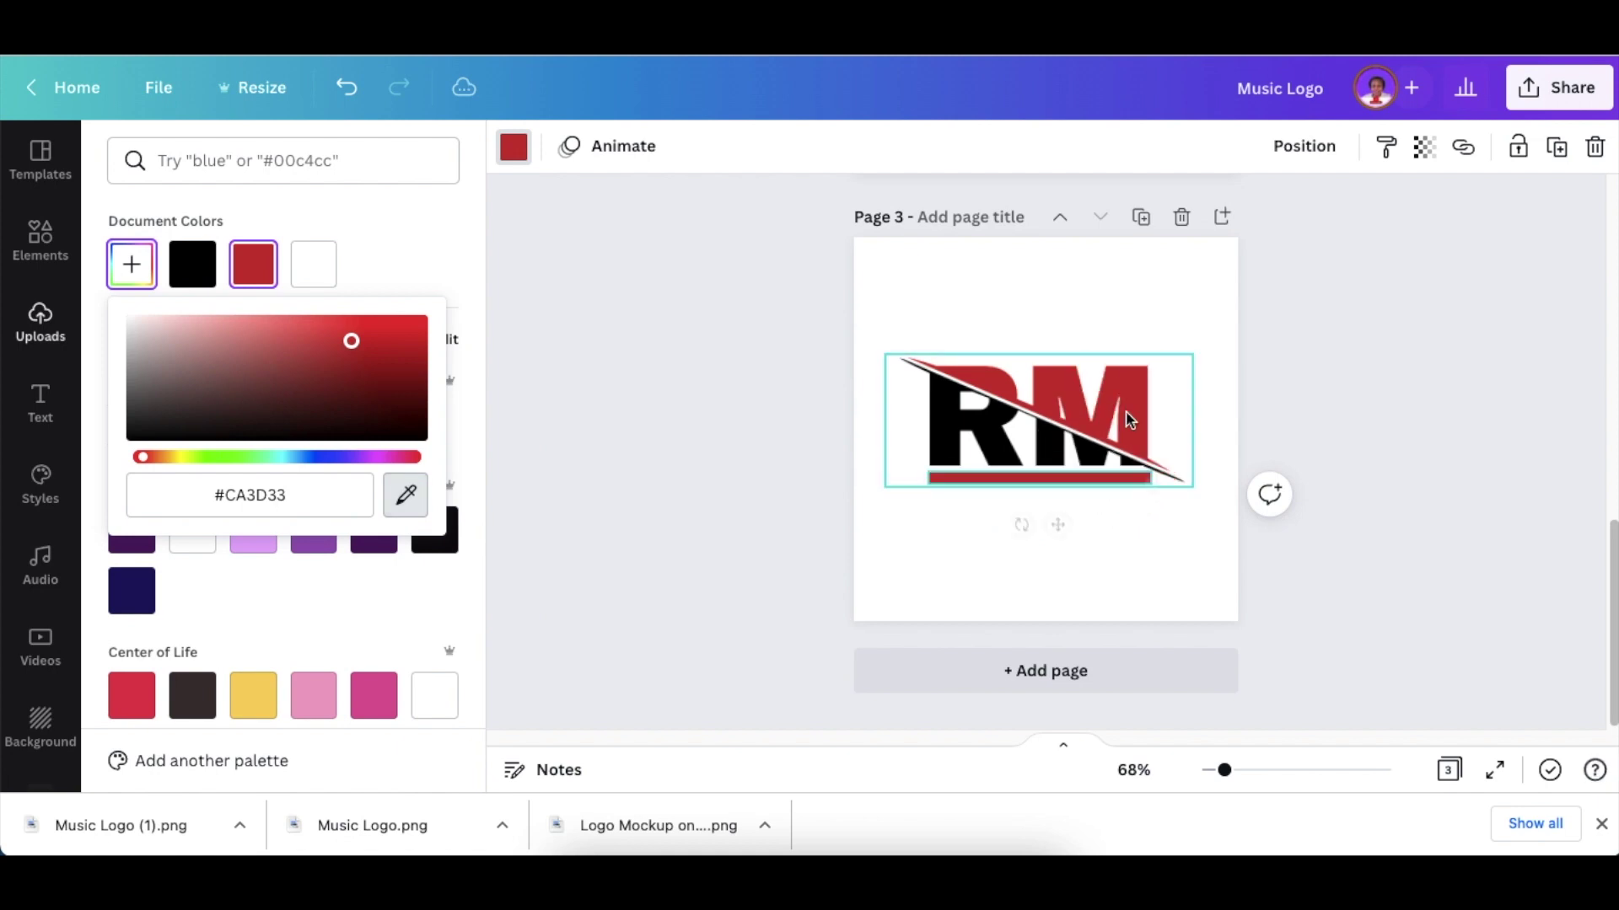
{"action": "key", "text": "Escape"}
{"action": "left_click", "coordinate": [751, 432]}
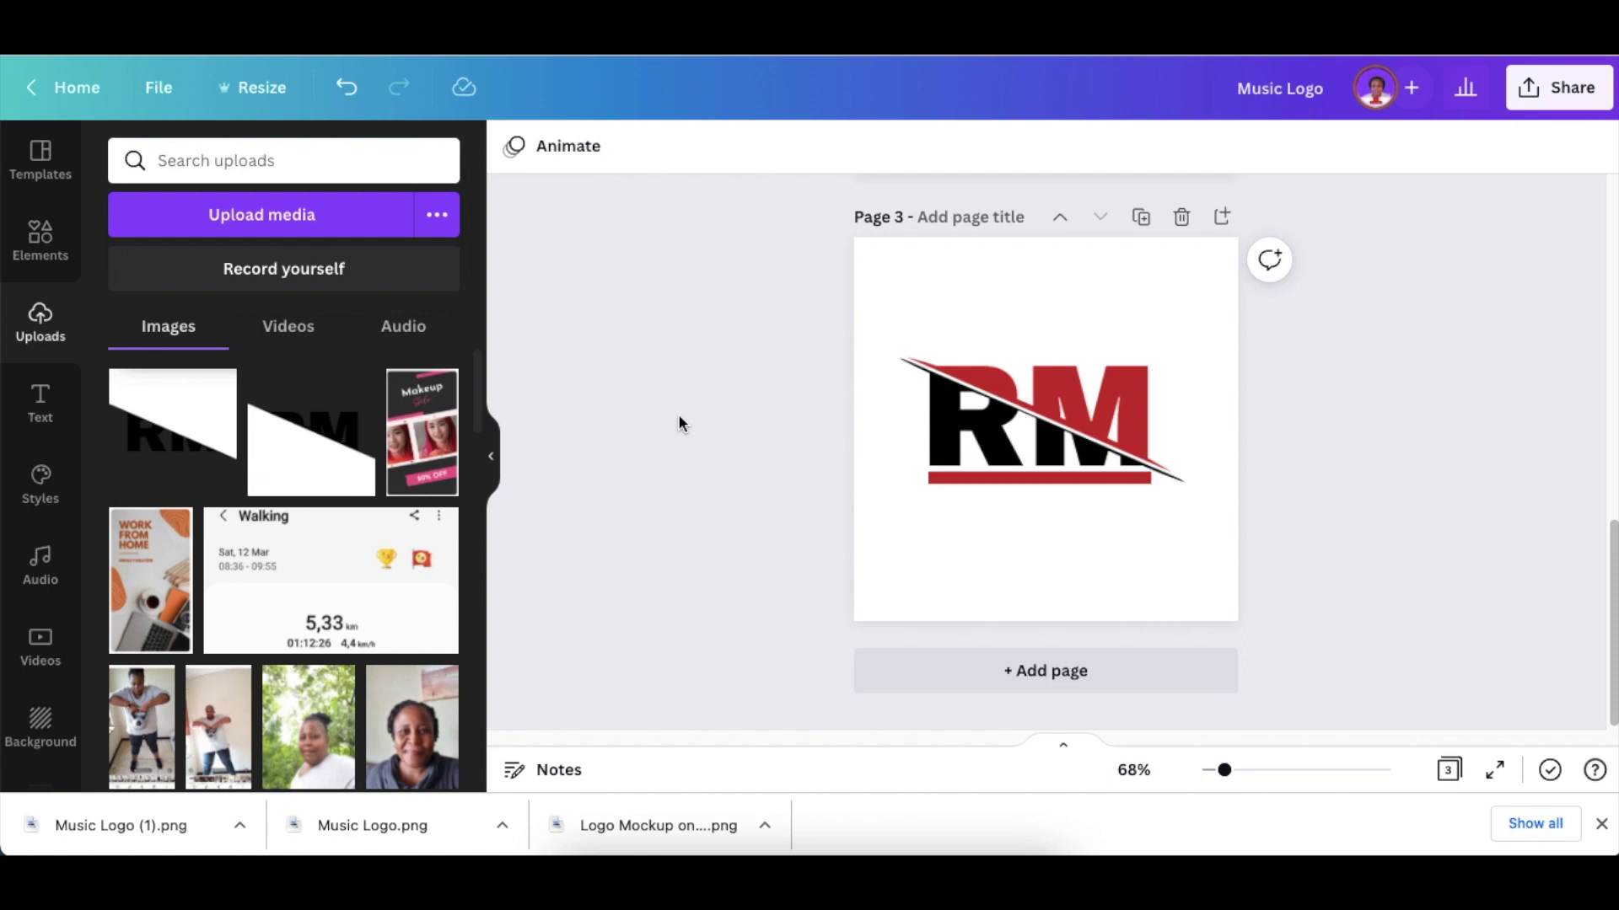
{"action": "key", "text": "t"}
{"action": "left_click_drag", "start_coordinate": [1067, 478], "coordinate": [1058, 554]}
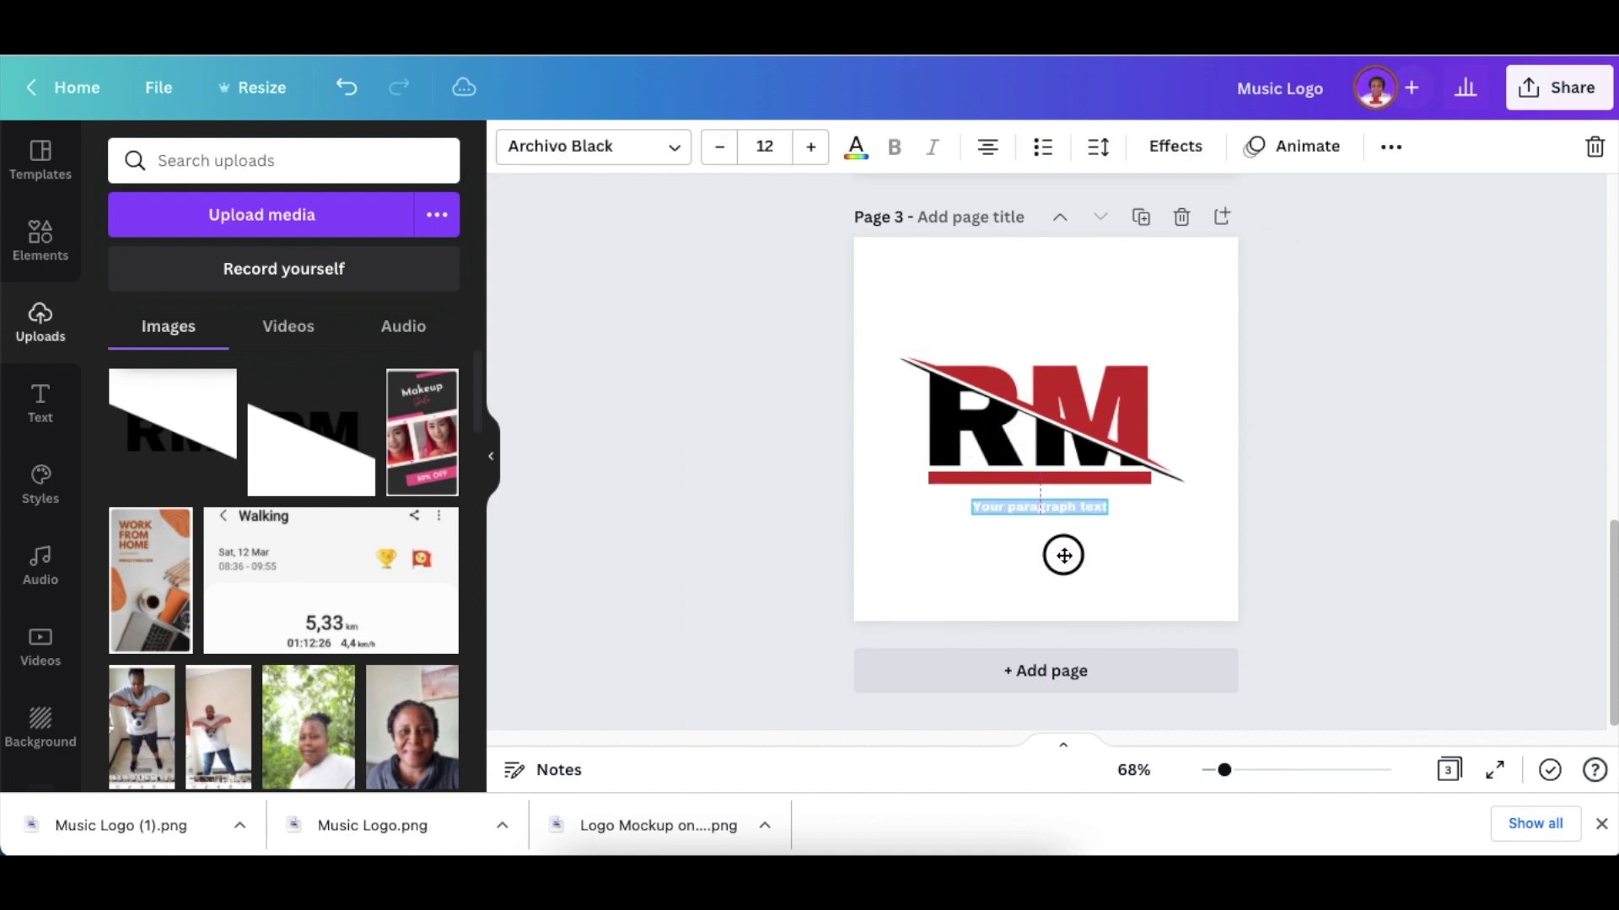
Step: Colour the 'MUSIC TO THE SOUL' tagline red and group it with the RM logo
{"action": "left_click", "coordinate": [854, 147]}
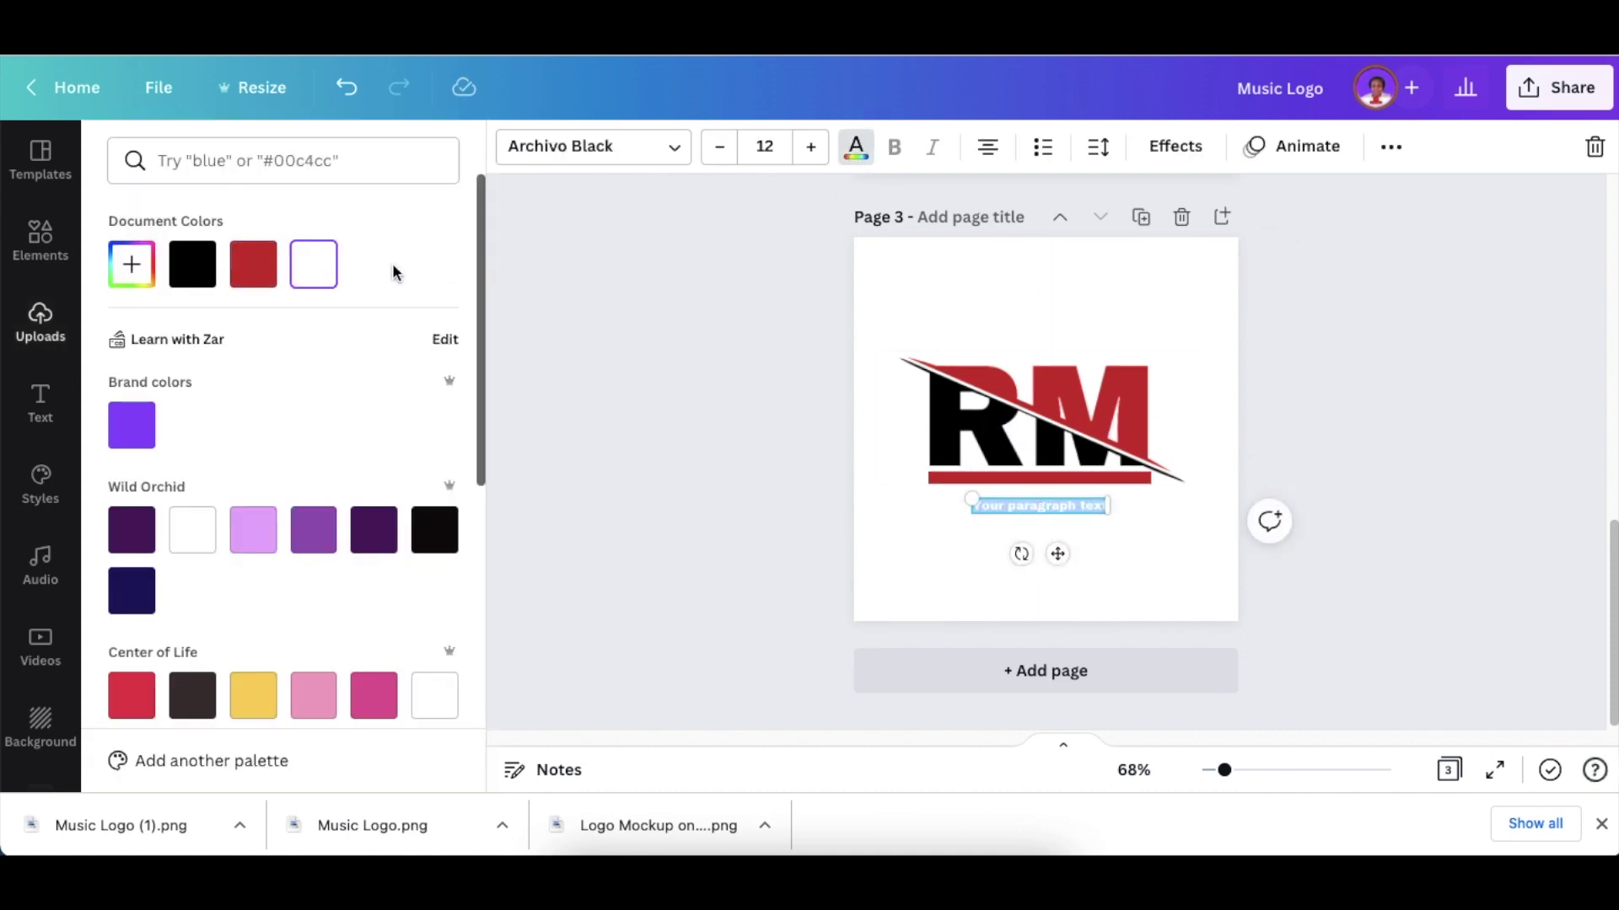
{"action": "left_click", "coordinate": [251, 272]}
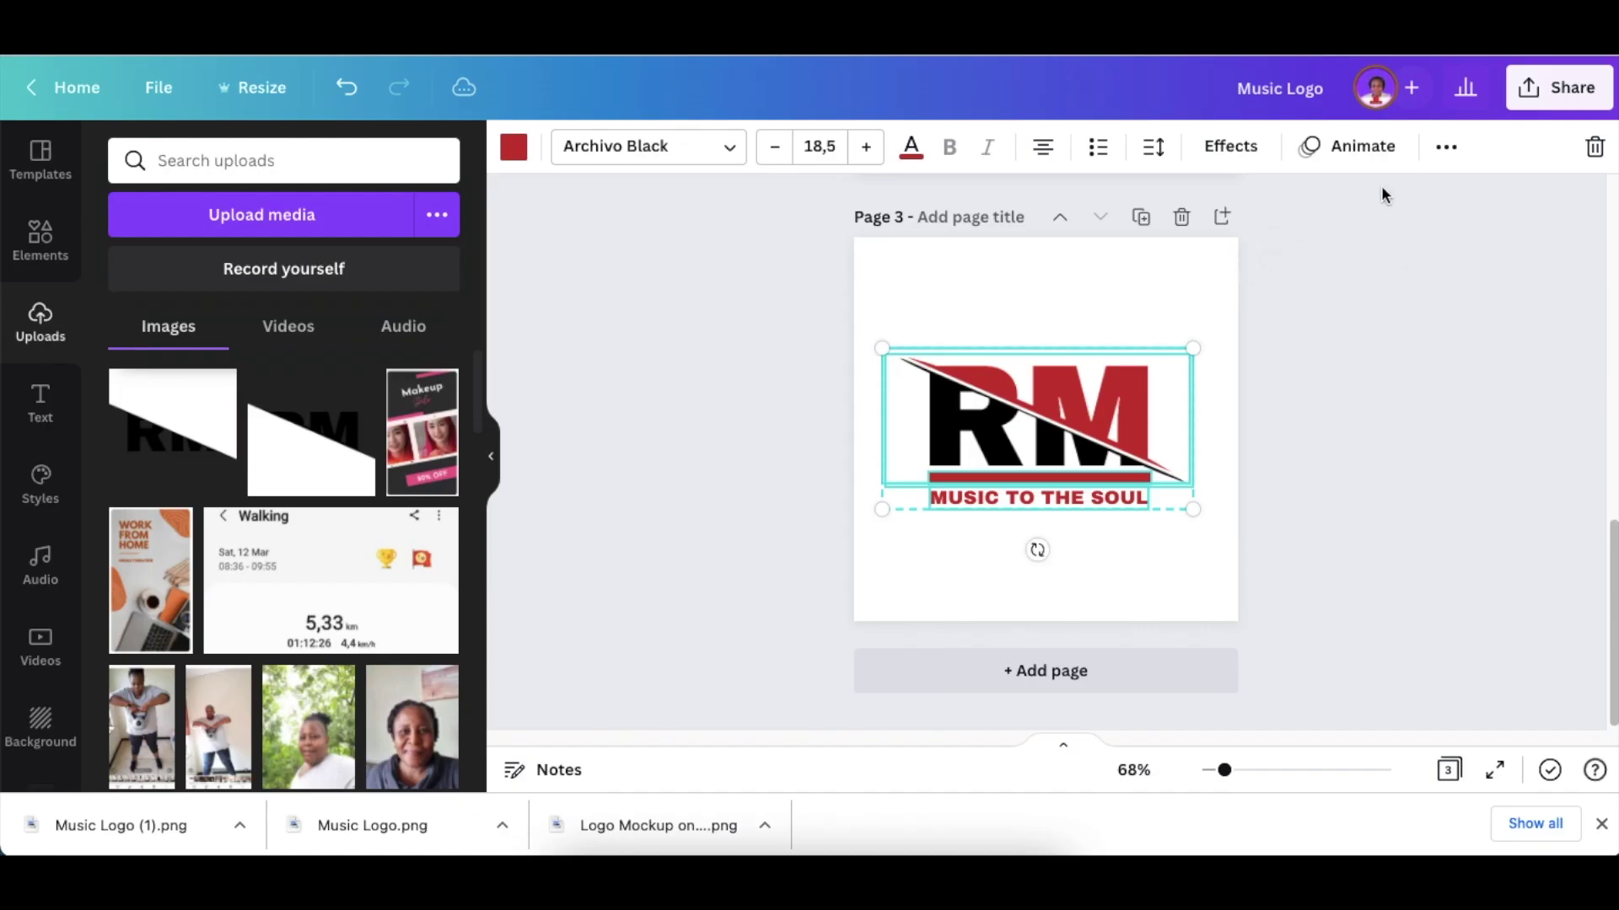
{"action": "left_click", "coordinate": [1446, 148]}
{"action": "left_click", "coordinate": [1139, 200]}
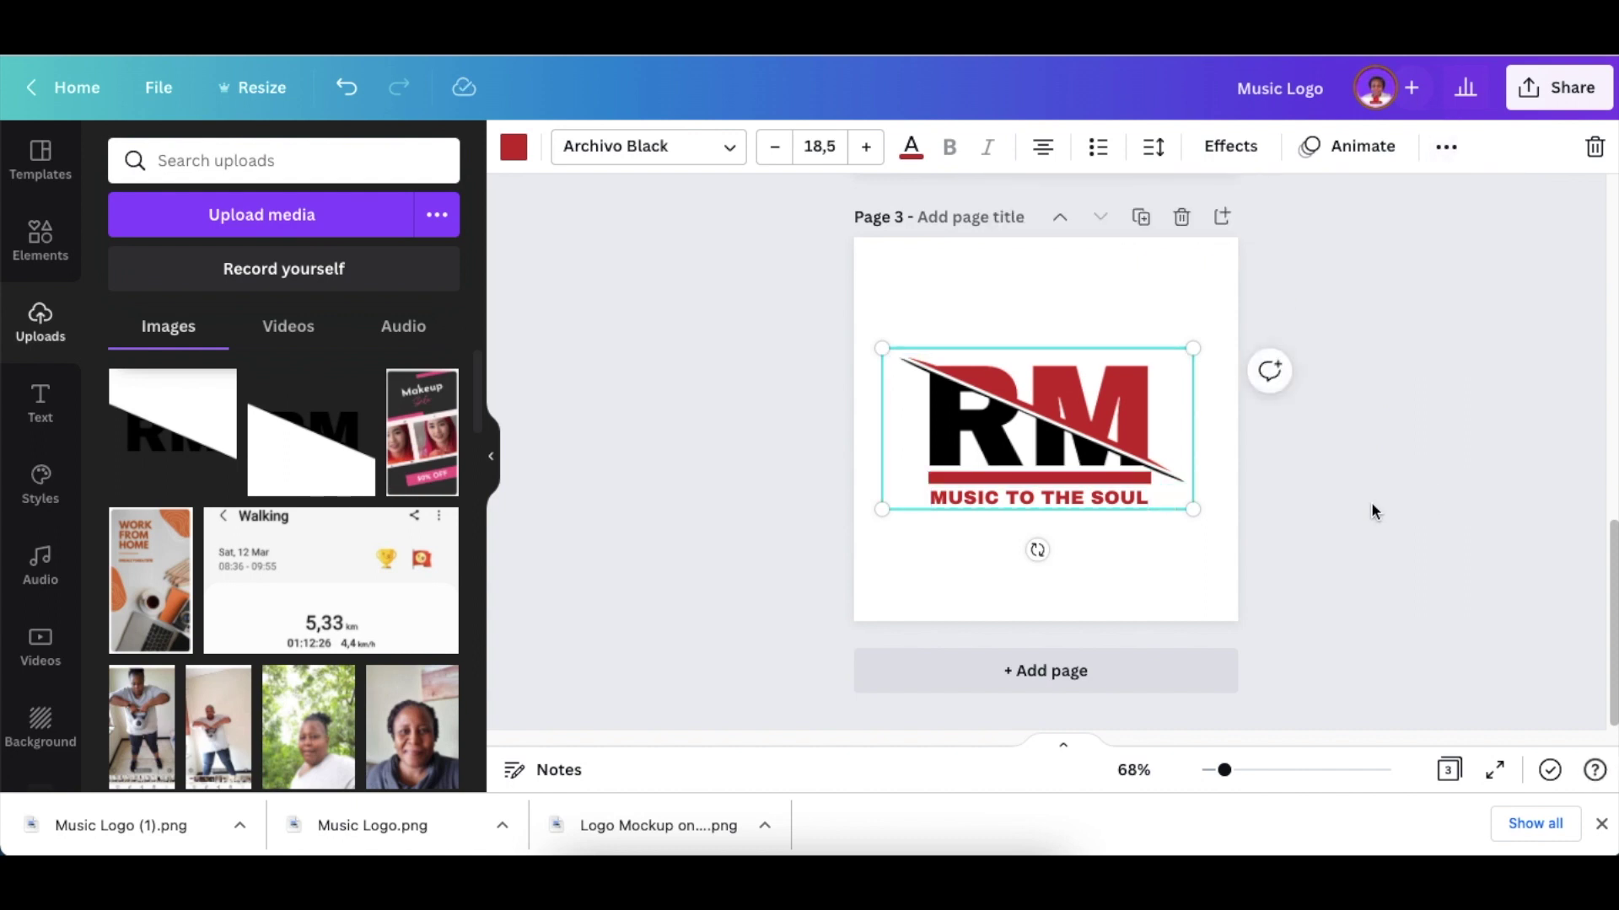
Step: Enlarge the grouped logo and tagline and centre it on page 3
{"action": "left_click_drag", "start_coordinate": [1128, 475], "coordinate": [1138, 480]}
{"action": "left_click", "coordinate": [1341, 578]}
{"action": "left_click", "coordinate": [1087, 498]}
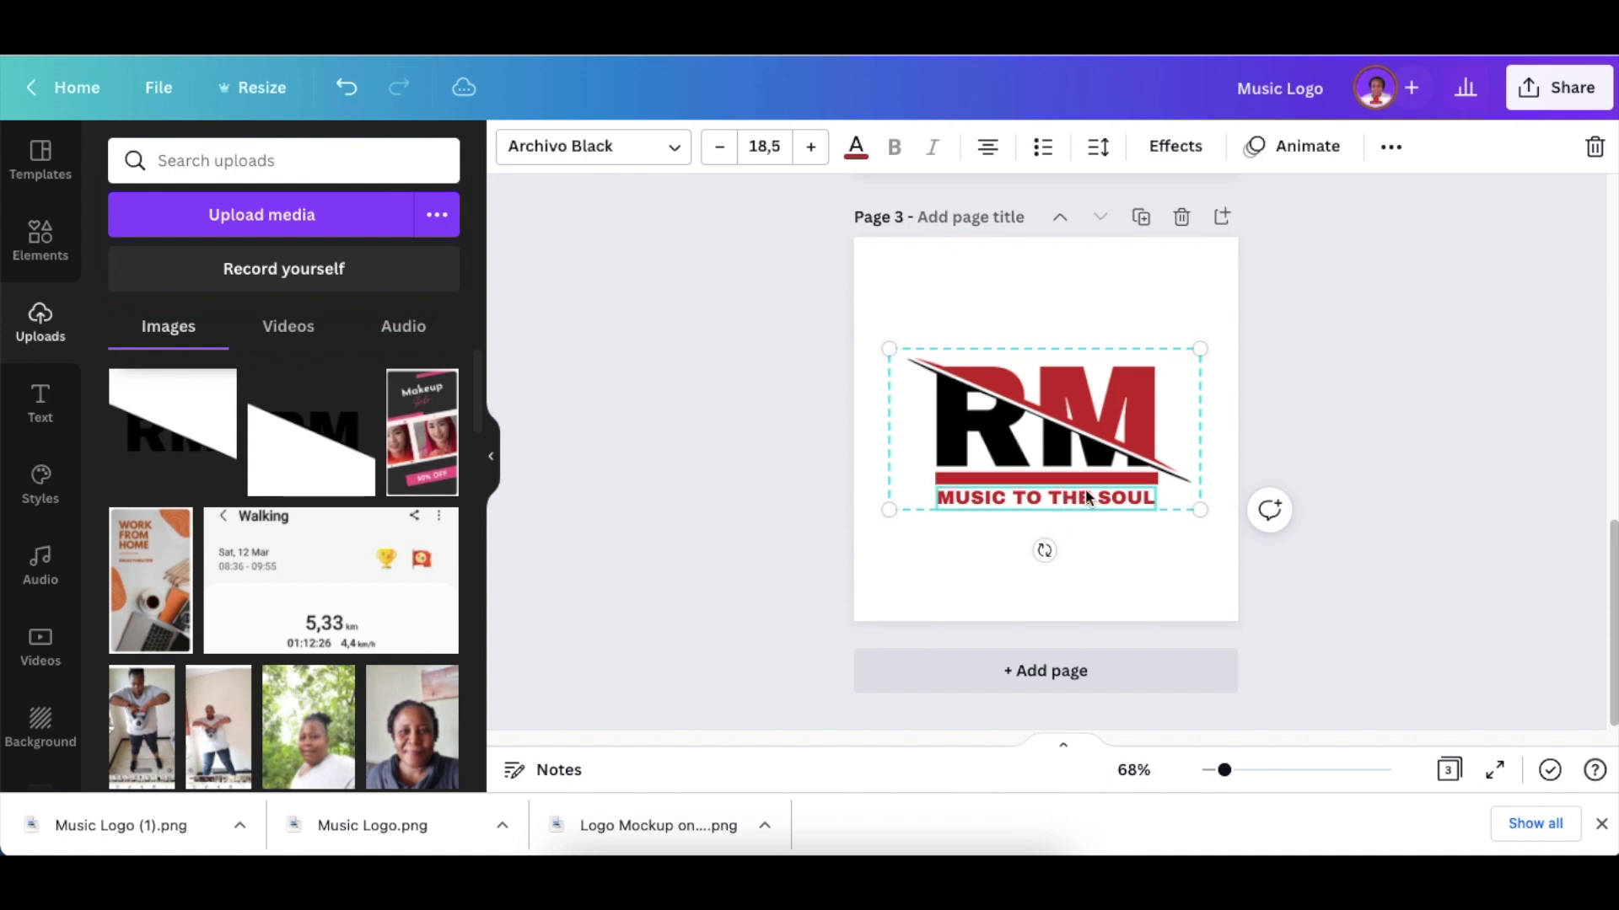
{"action": "left_click_drag", "start_coordinate": [887, 510], "coordinate": [910, 546]}
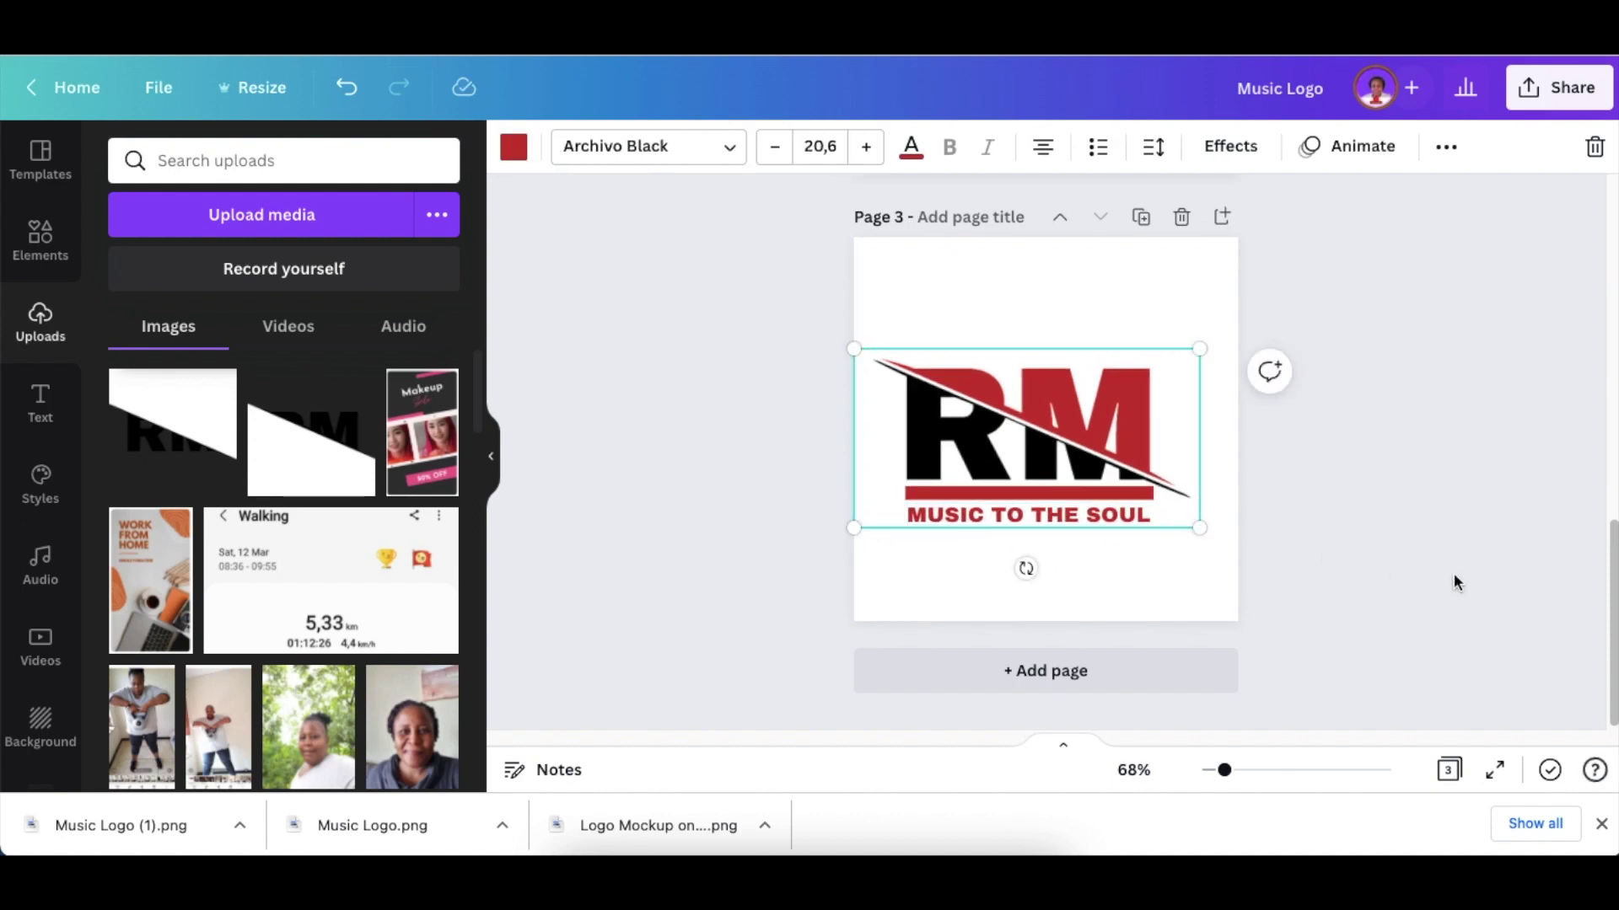
{"action": "left_click", "coordinate": [1092, 450]}
{"action": "left_click_drag", "start_coordinate": [1092, 450], "coordinate": [1104, 450]}
{"action": "left_click", "coordinate": [1395, 580]}
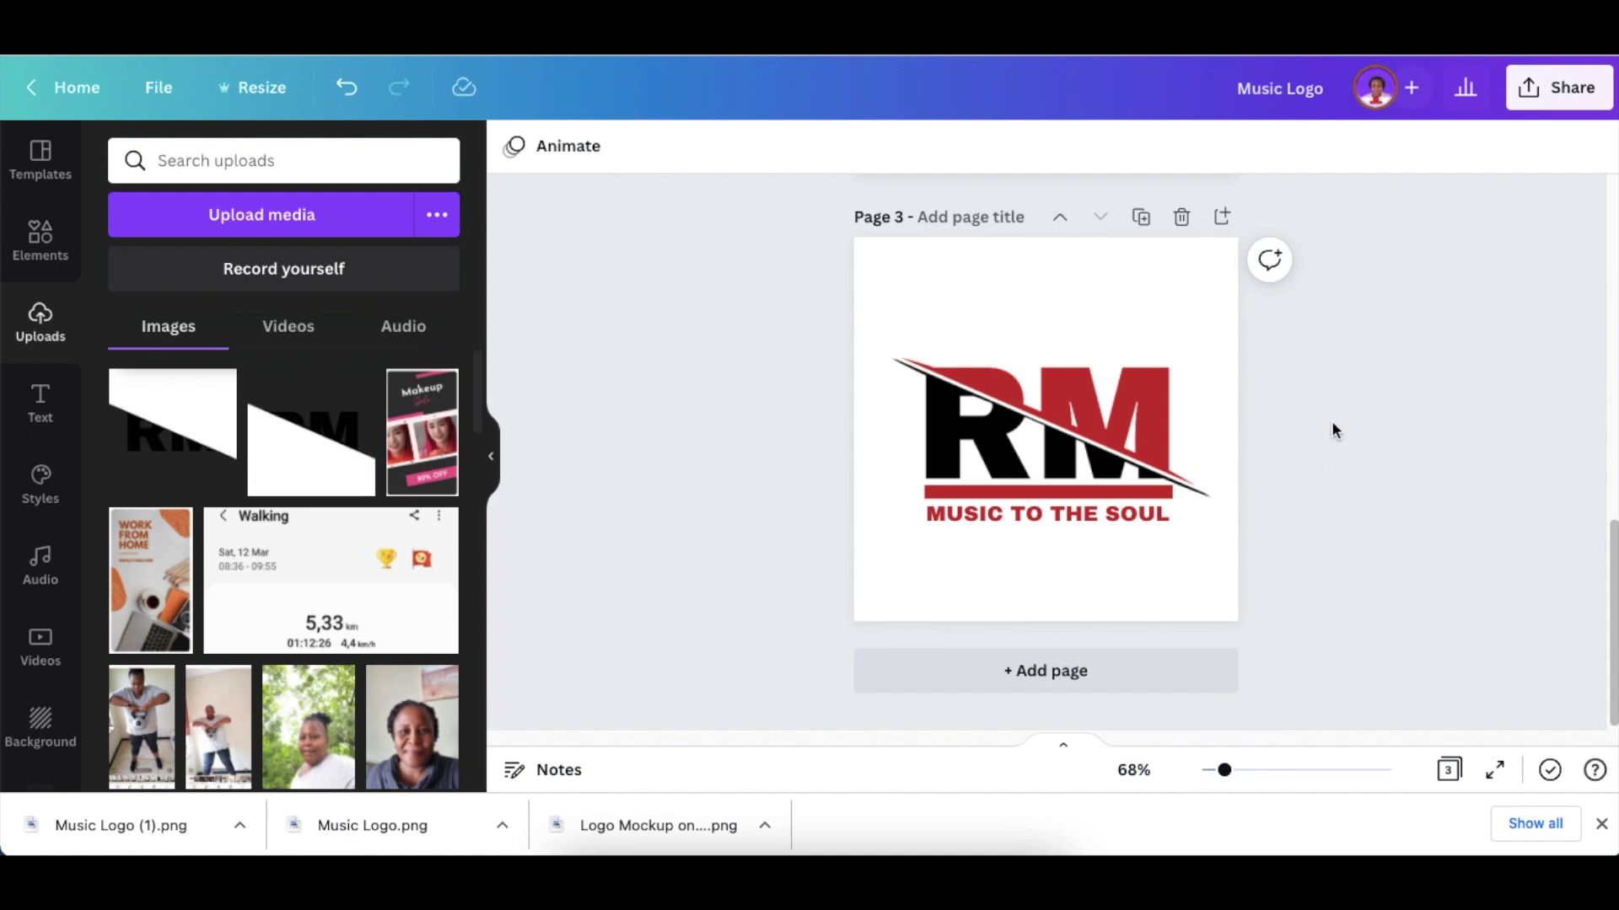
Step: Download only Page 3 of the Music Logo design as a transparent PNG
{"action": "left_click", "coordinate": [1558, 93]}
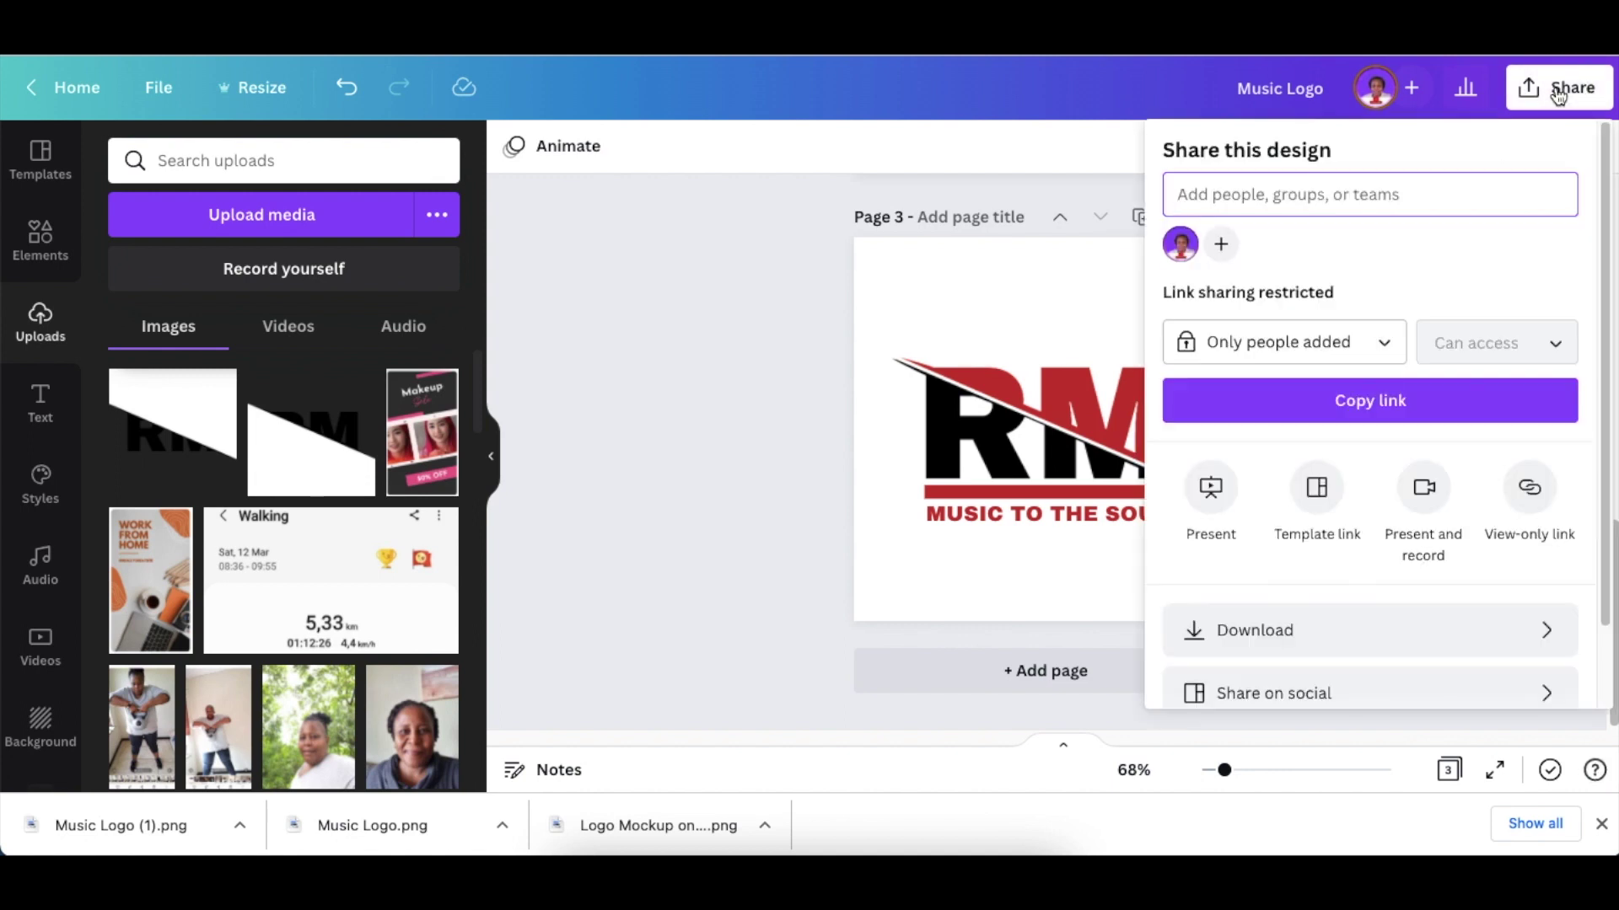
{"action": "left_click", "coordinate": [1493, 631]}
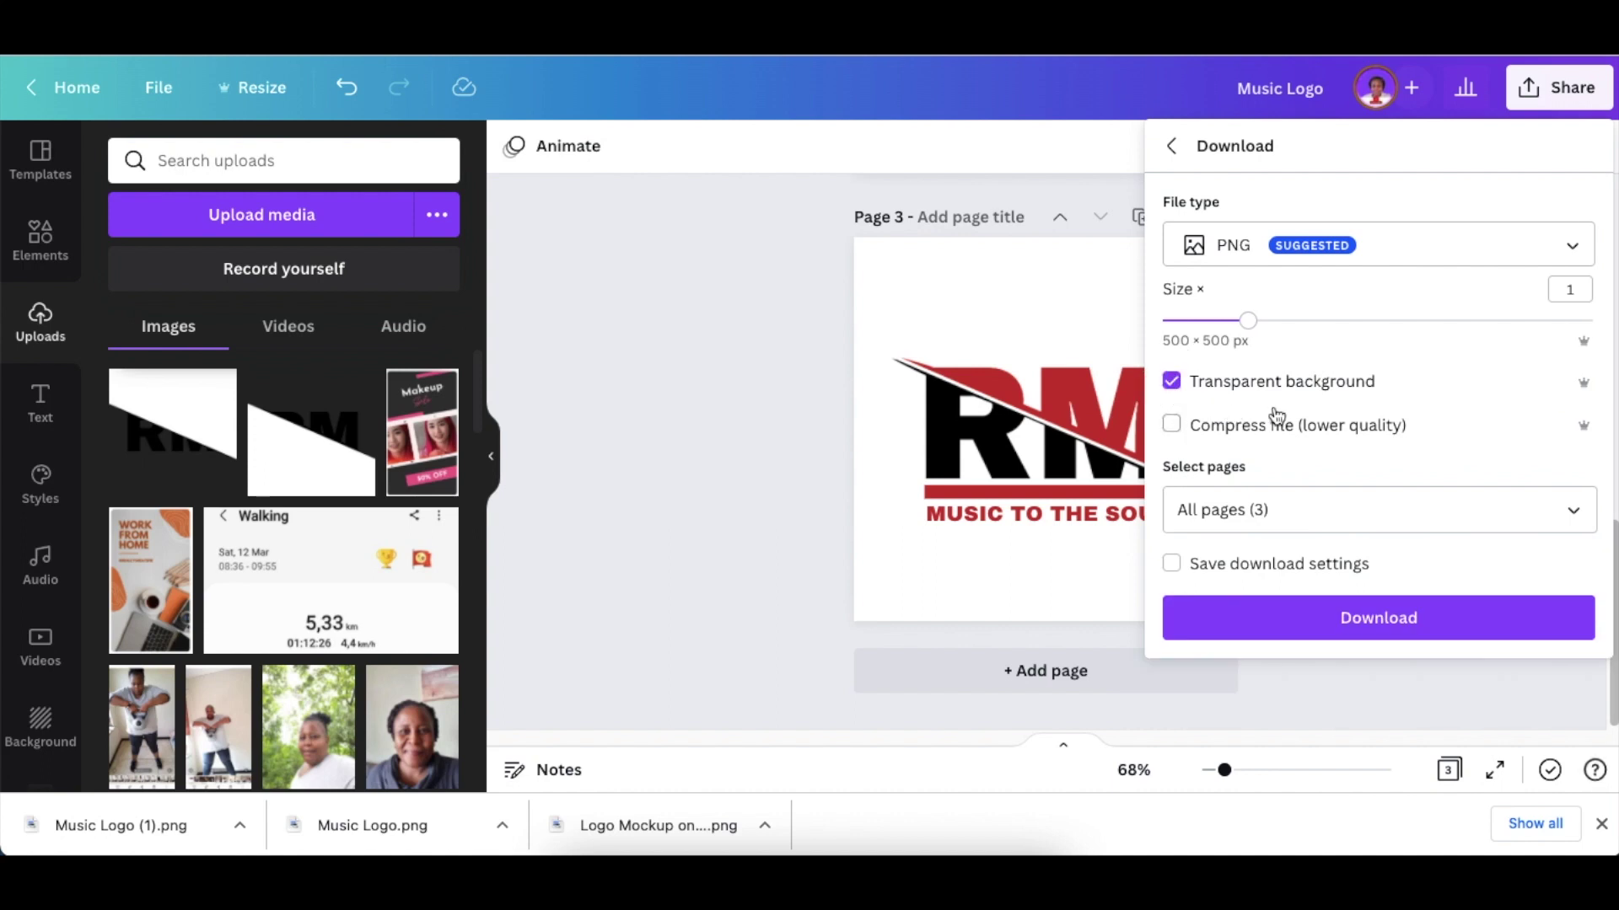
{"action": "left_click", "coordinate": [1560, 511]}
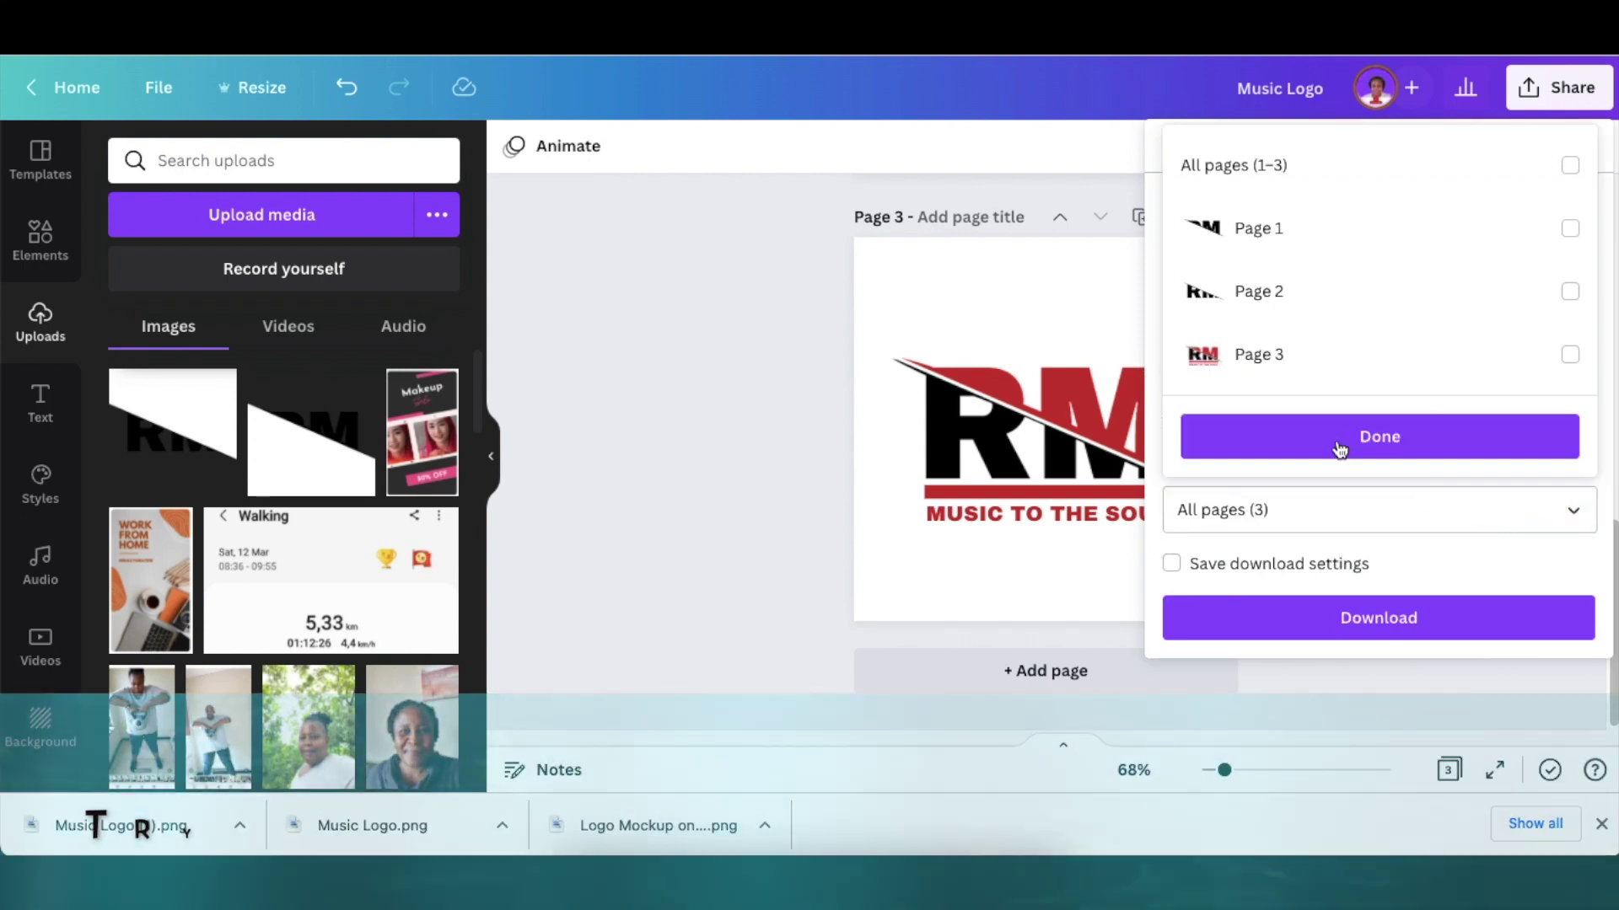
{"action": "left_click", "coordinate": [1570, 358]}
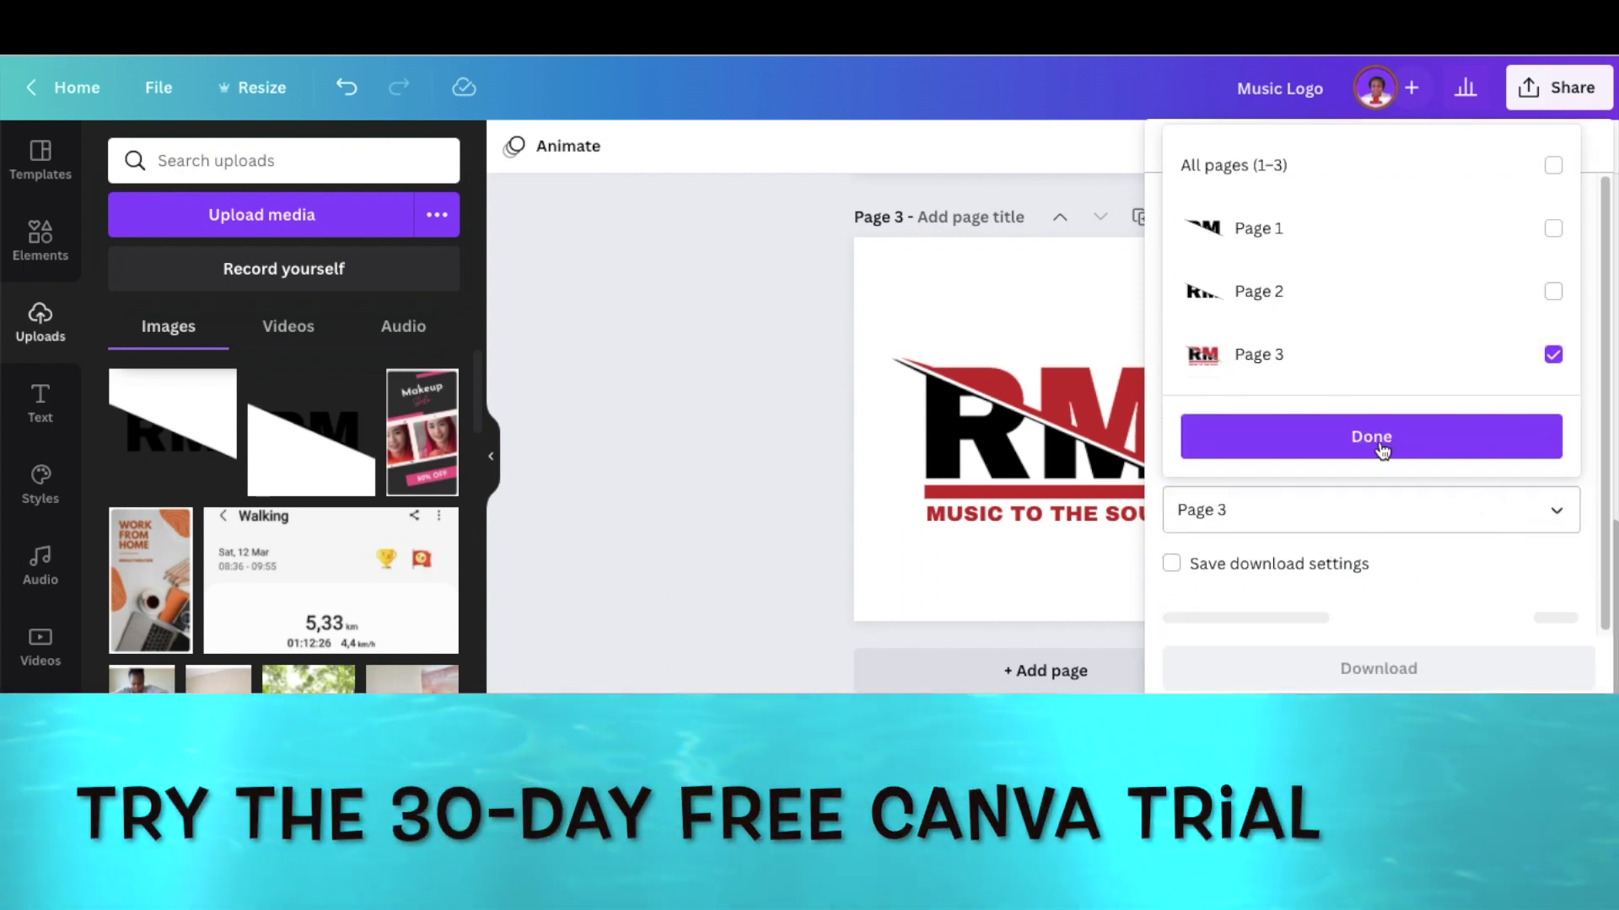
{"action": "left_click", "coordinate": [1380, 447]}
{"action": "left_click", "coordinate": [1427, 615]}
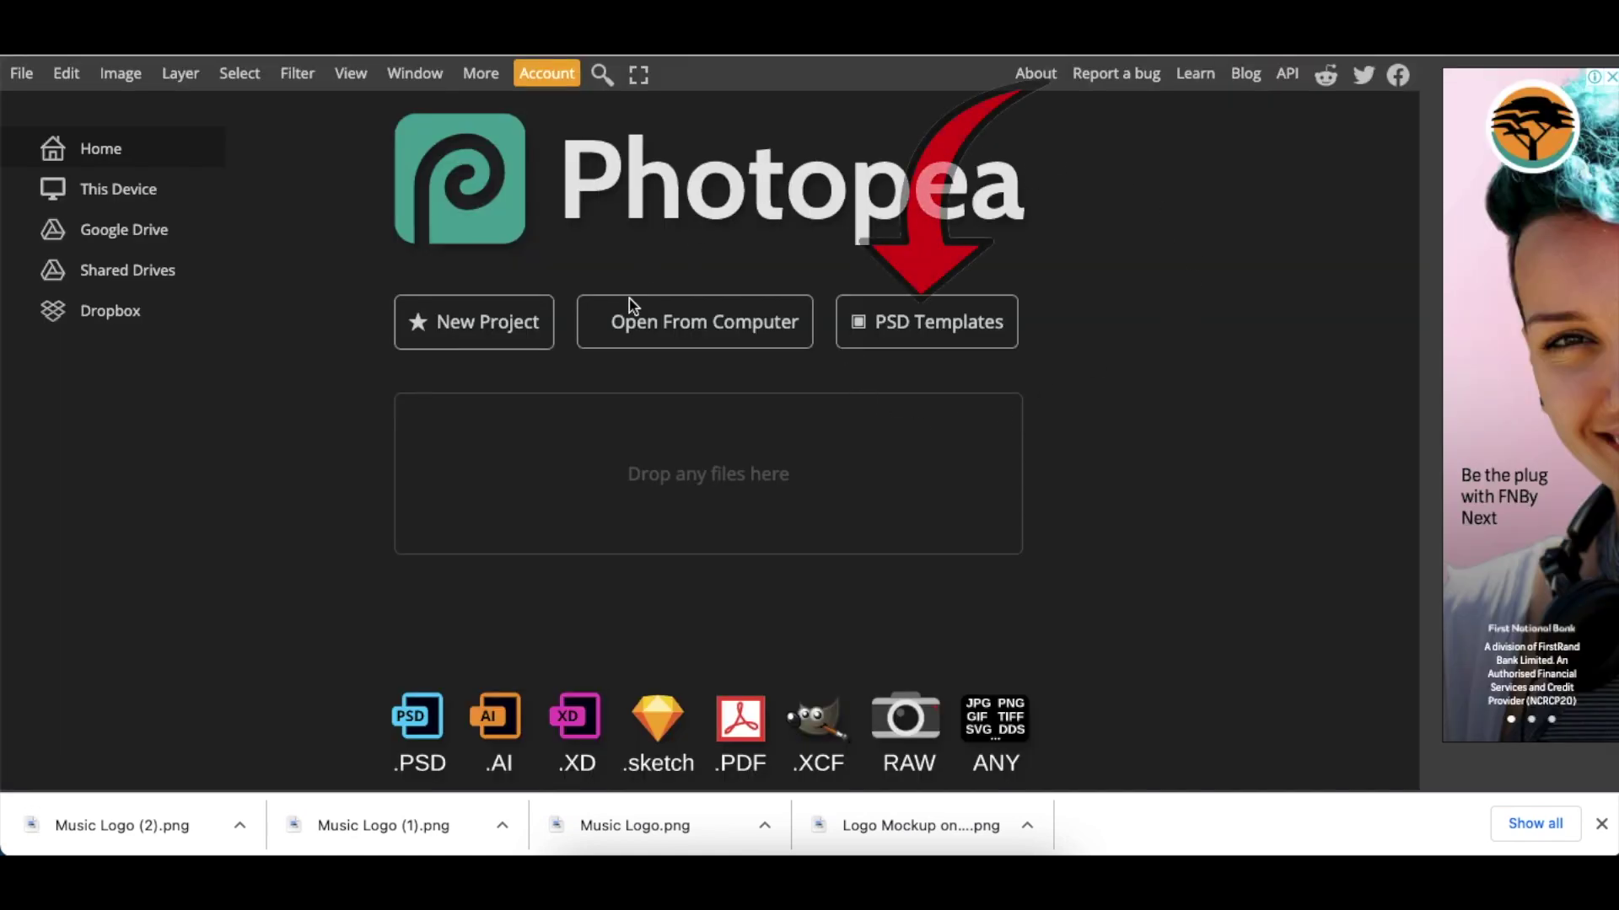
Step: Open Photopea's 'Logo Mockup on Office Glass' template from the PSD Templates gallery
{"action": "left_click", "coordinate": [942, 333]}
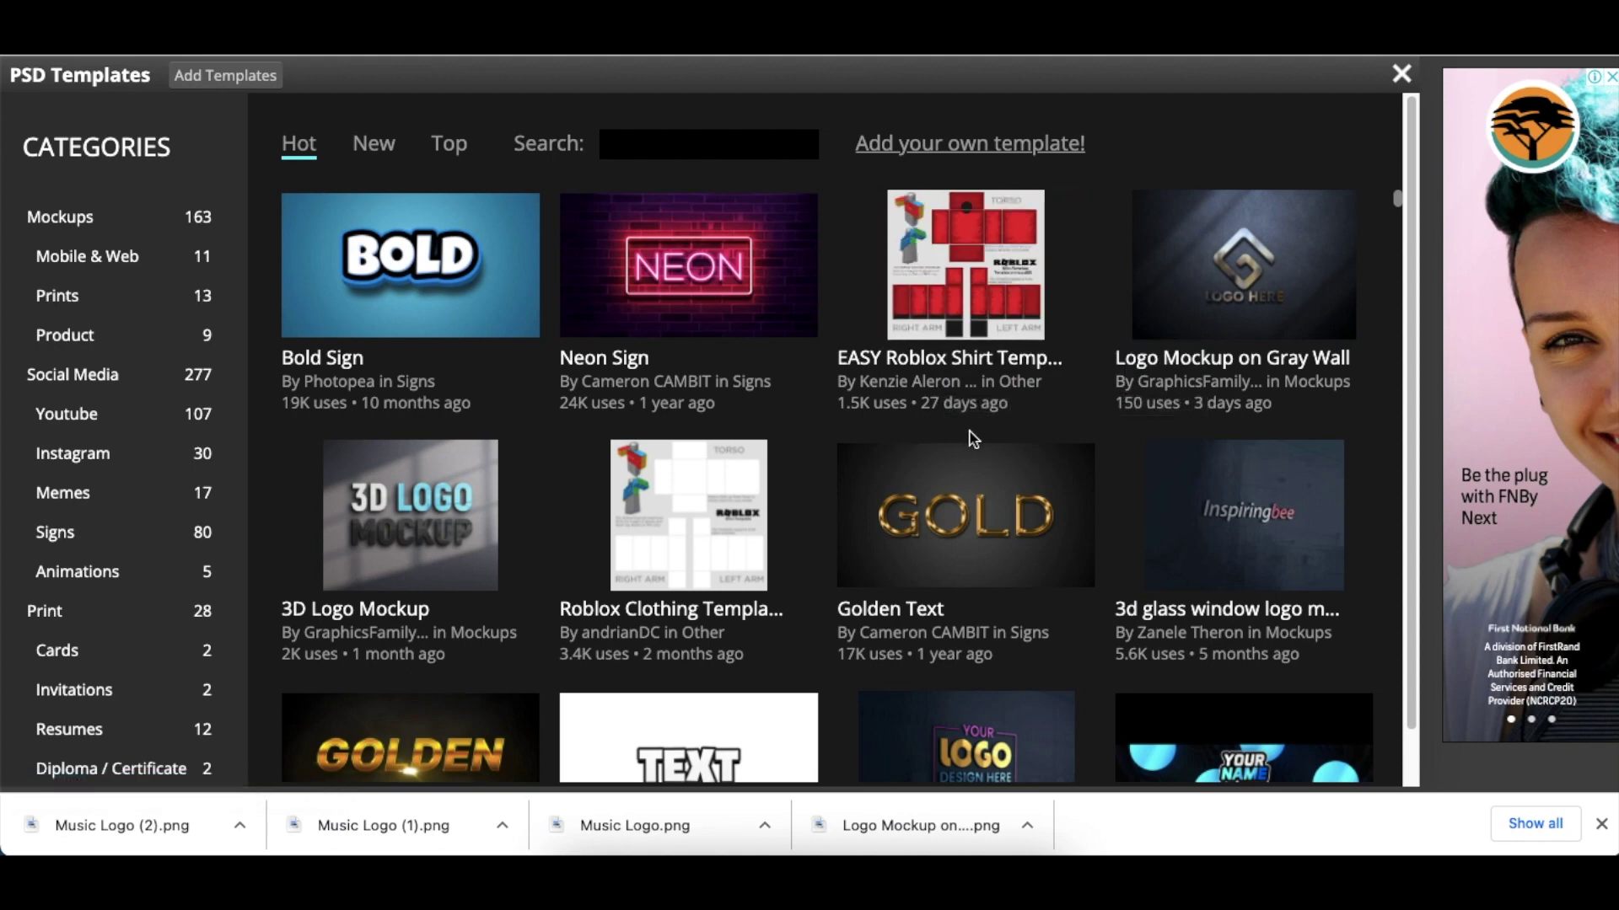
{"action": "scroll", "coordinate": [927, 434], "scroll_direction": "down", "scroll_amount": 4}
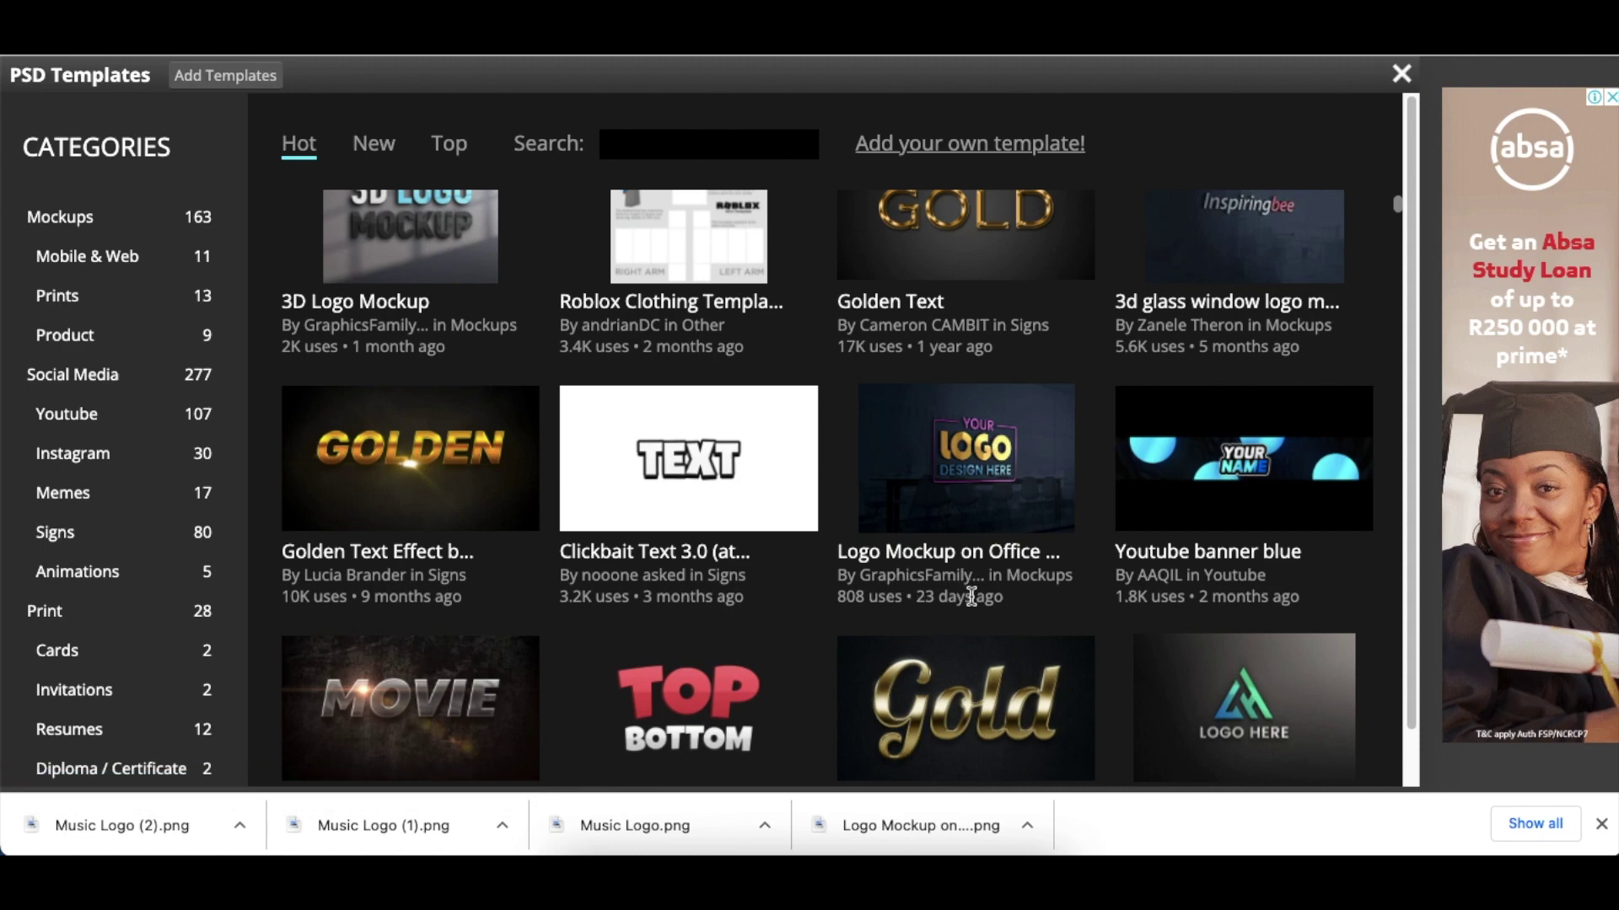
{"action": "left_click", "coordinate": [965, 524]}
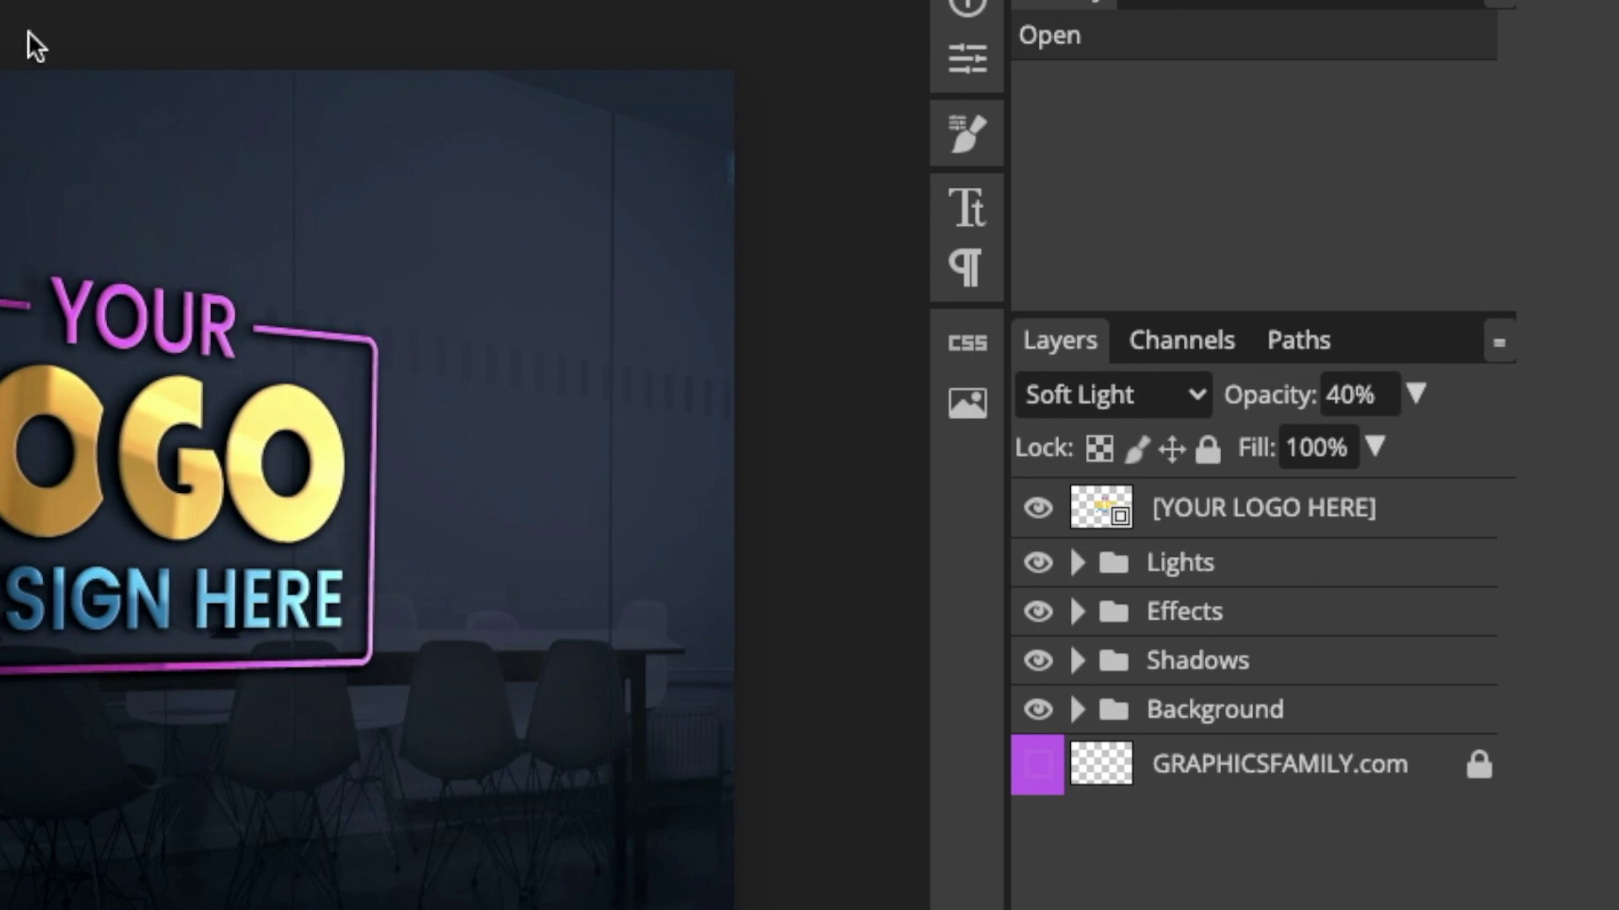
Step: Open the YOUR LOGO placeholder, hide the sample artwork, and place Music Logo (2).png
{"action": "double_click", "coordinate": [1098, 515]}
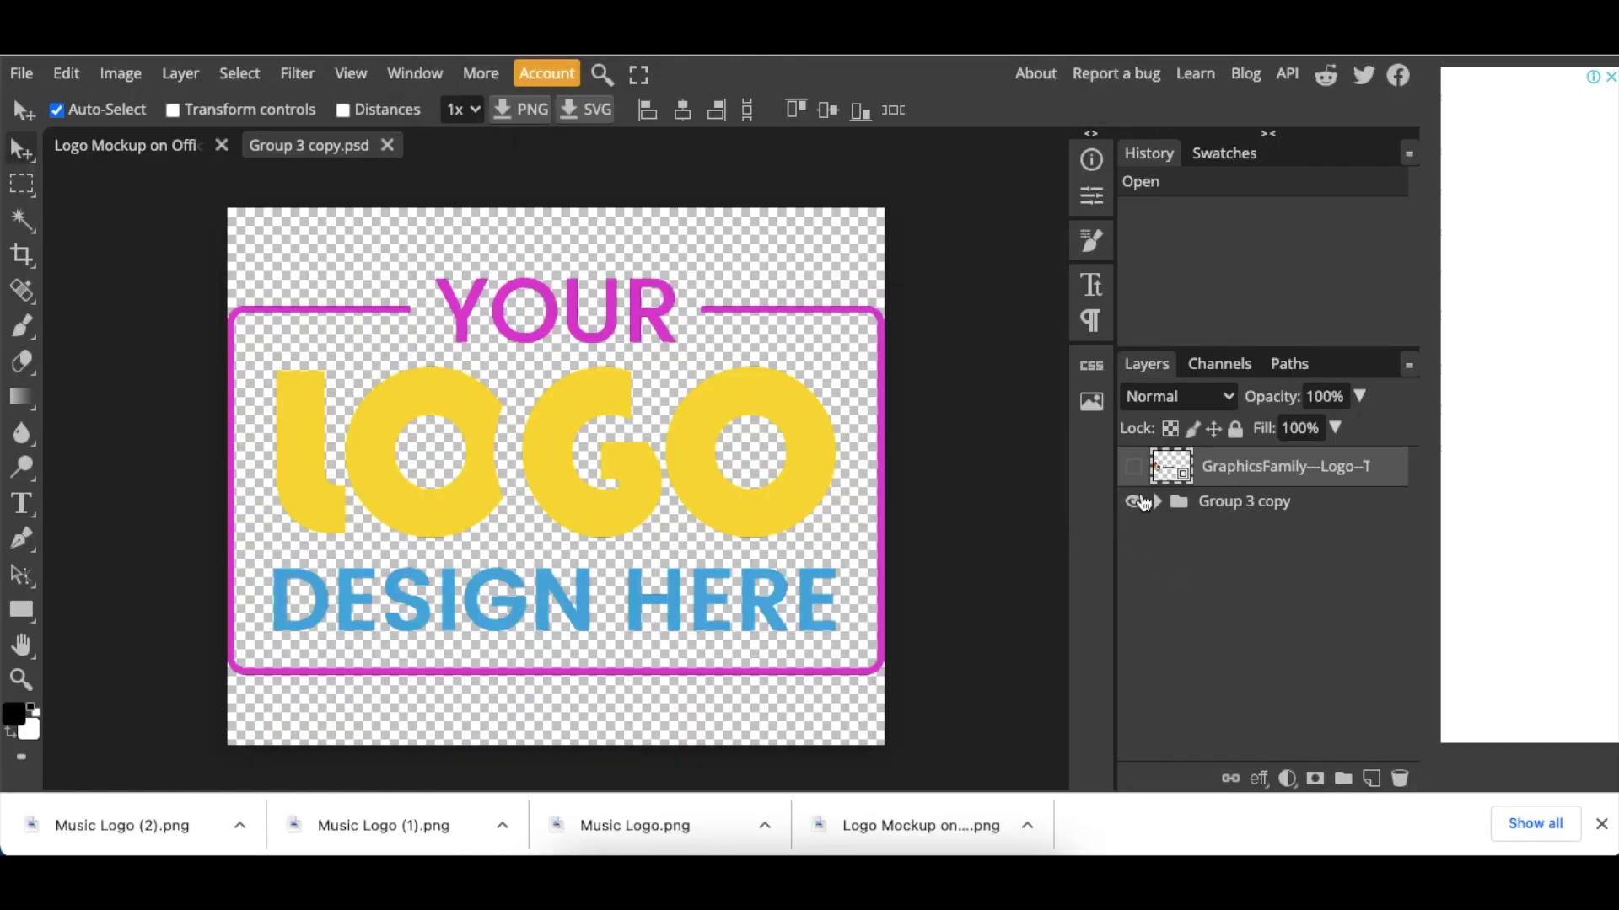
{"action": "left_click", "coordinate": [1134, 503]}
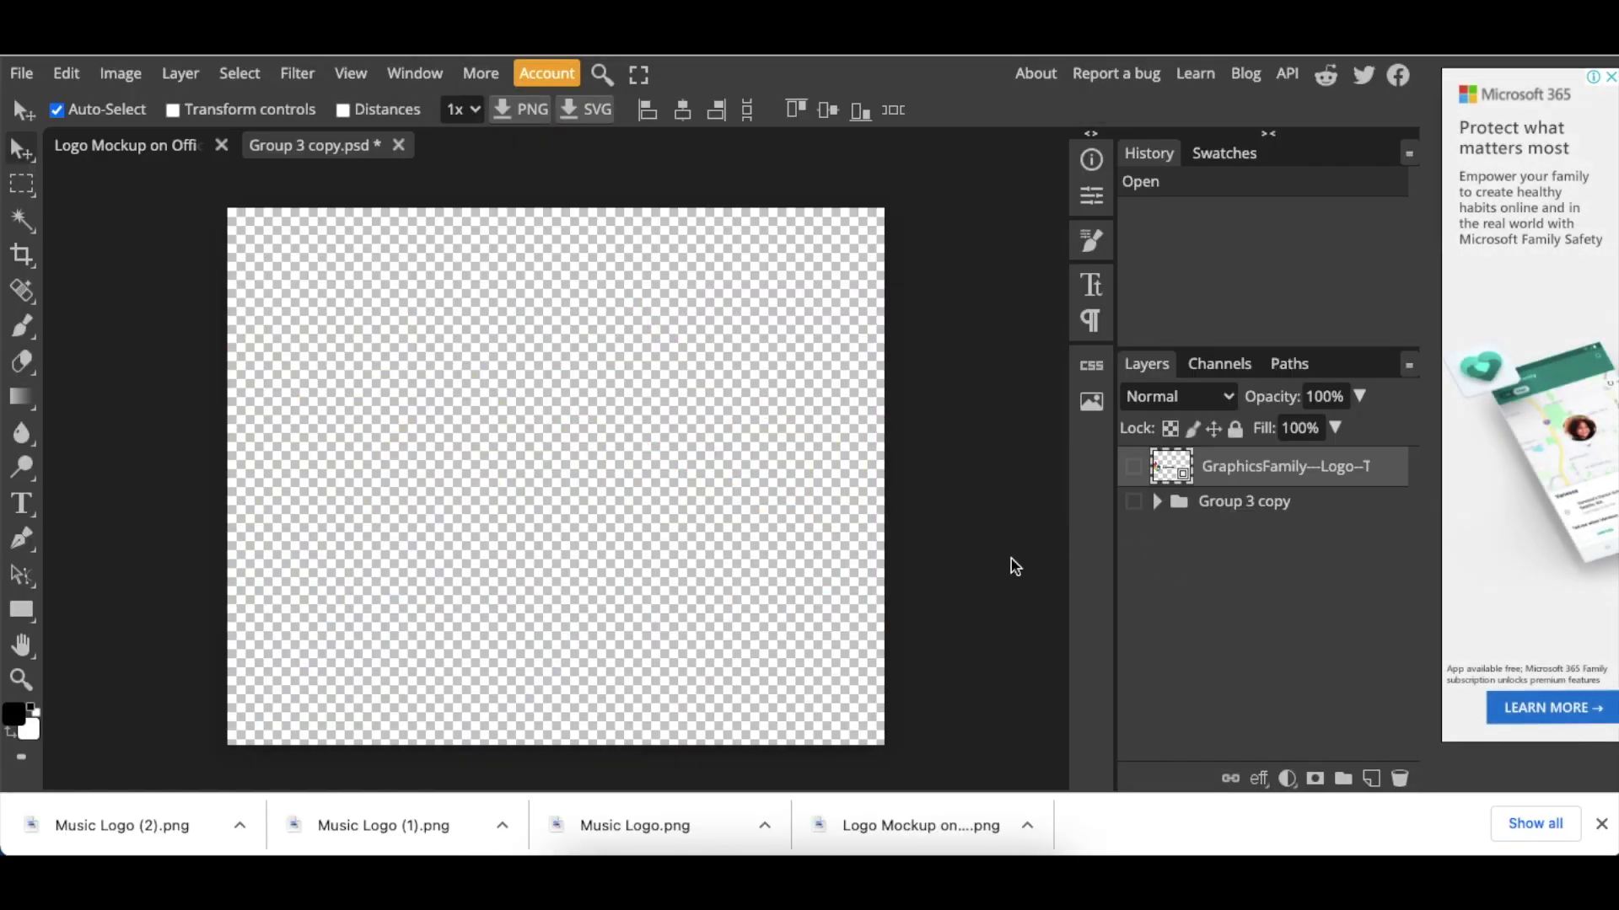
{"action": "left_click_drag", "start_coordinate": [122, 825], "coordinate": [374, 636]}
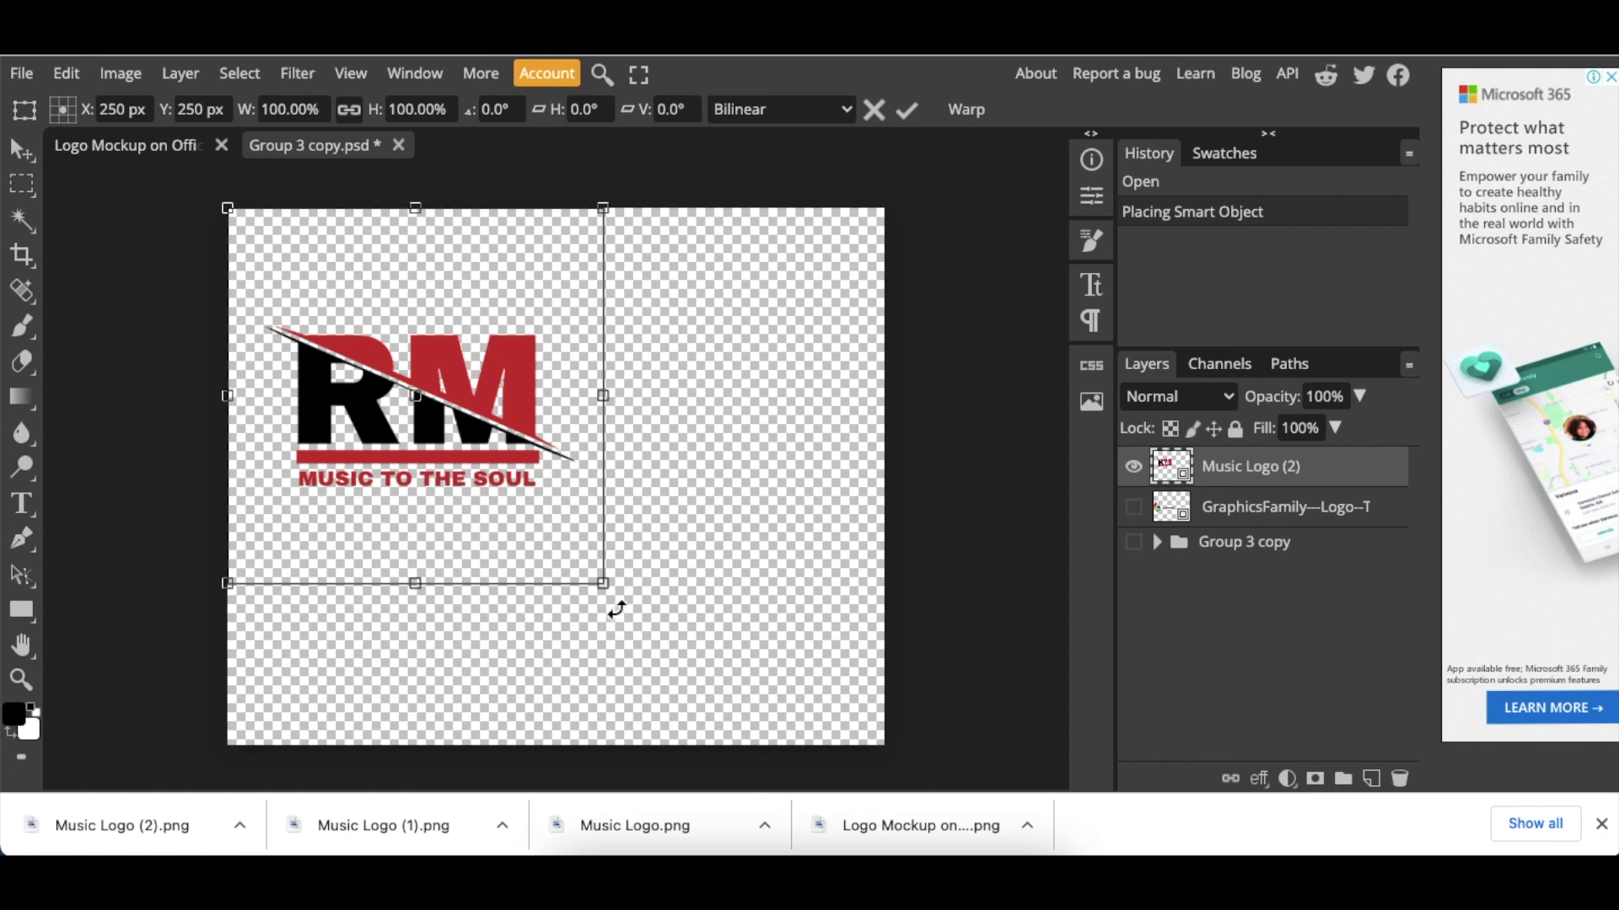
Step: Enlarge and centre the RM logo, then save it back into the mockup
{"action": "left_click_drag", "start_coordinate": [603, 583], "coordinate": [921, 838]}
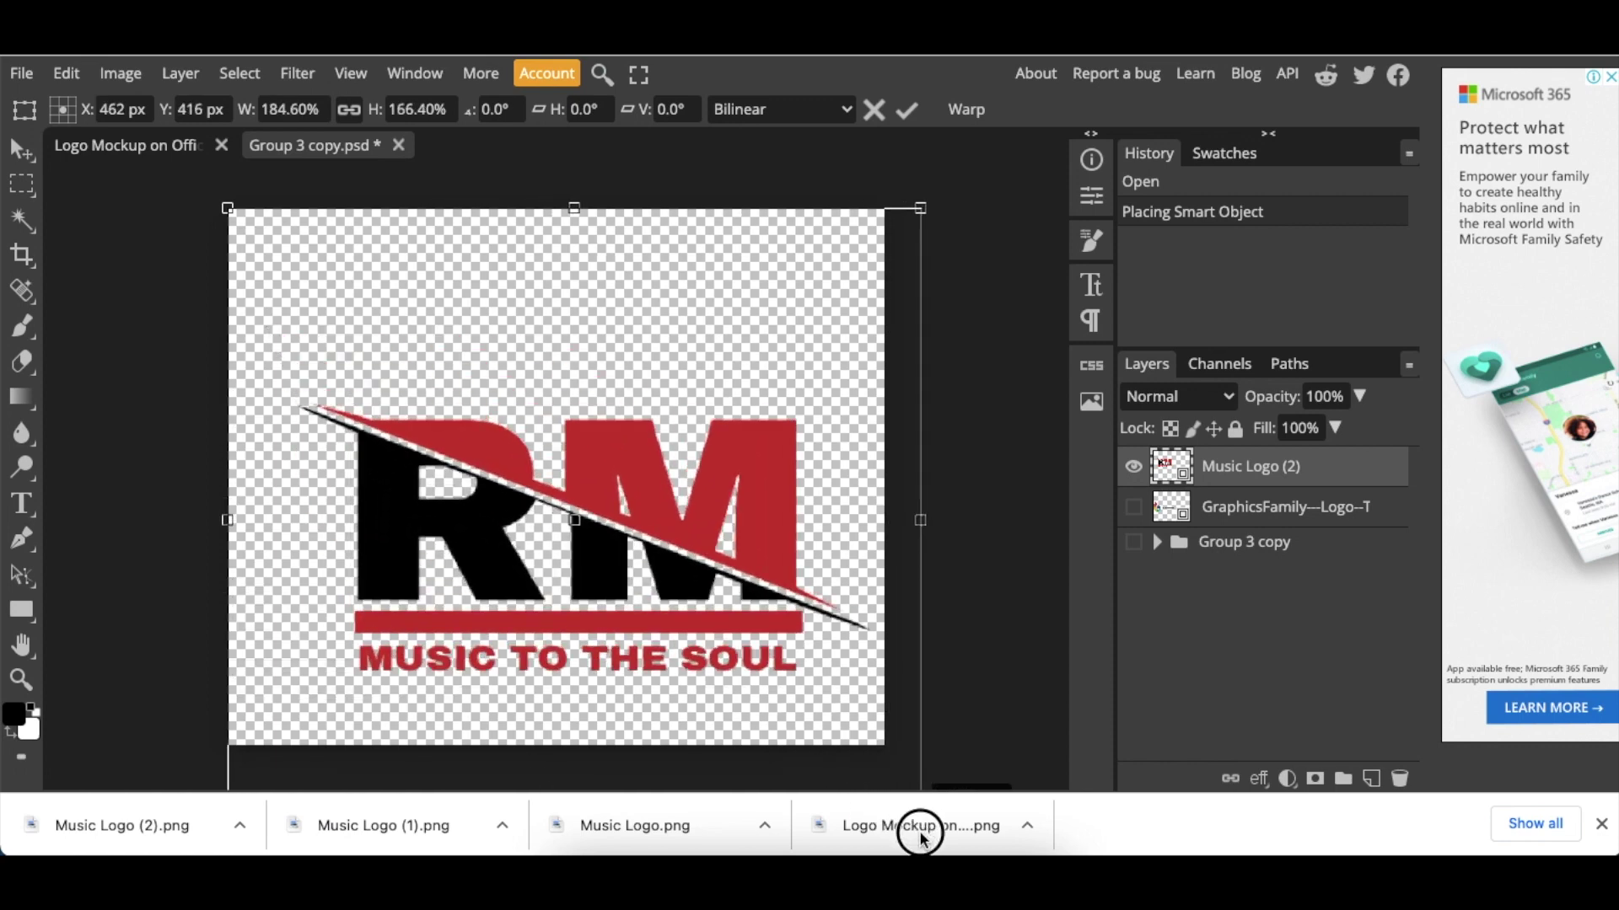
{"action": "left_click_drag", "start_coordinate": [792, 675], "coordinate": [774, 632]}
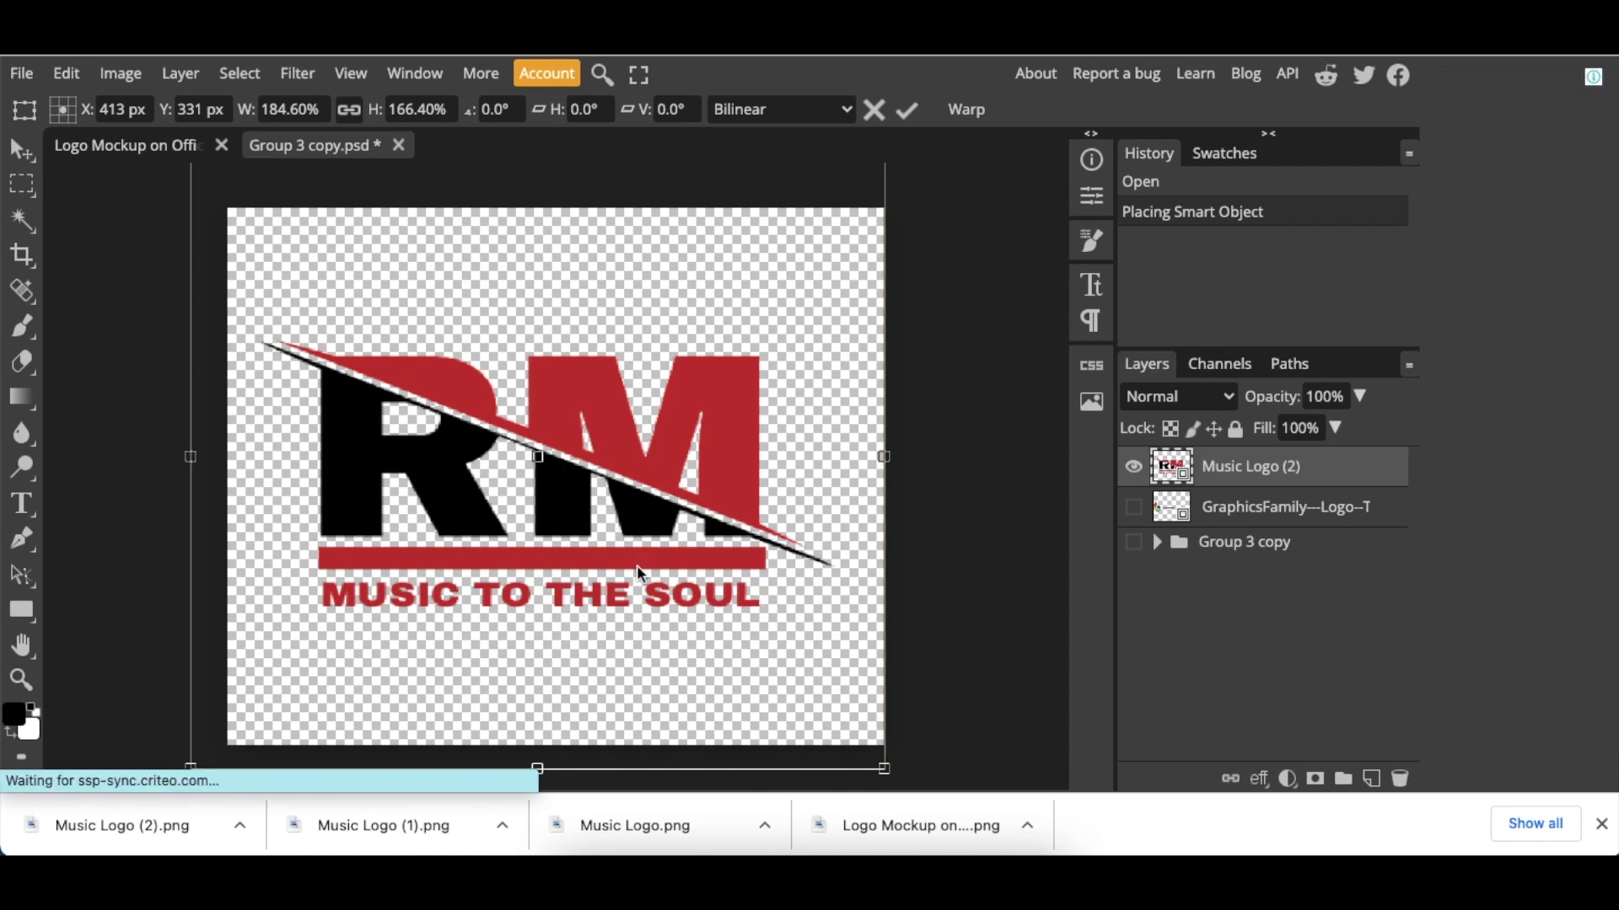
{"action": "left_click_drag", "start_coordinate": [886, 774], "coordinate": [899, 786]}
{"action": "left_click_drag", "start_coordinate": [836, 719], "coordinate": [833, 713]}
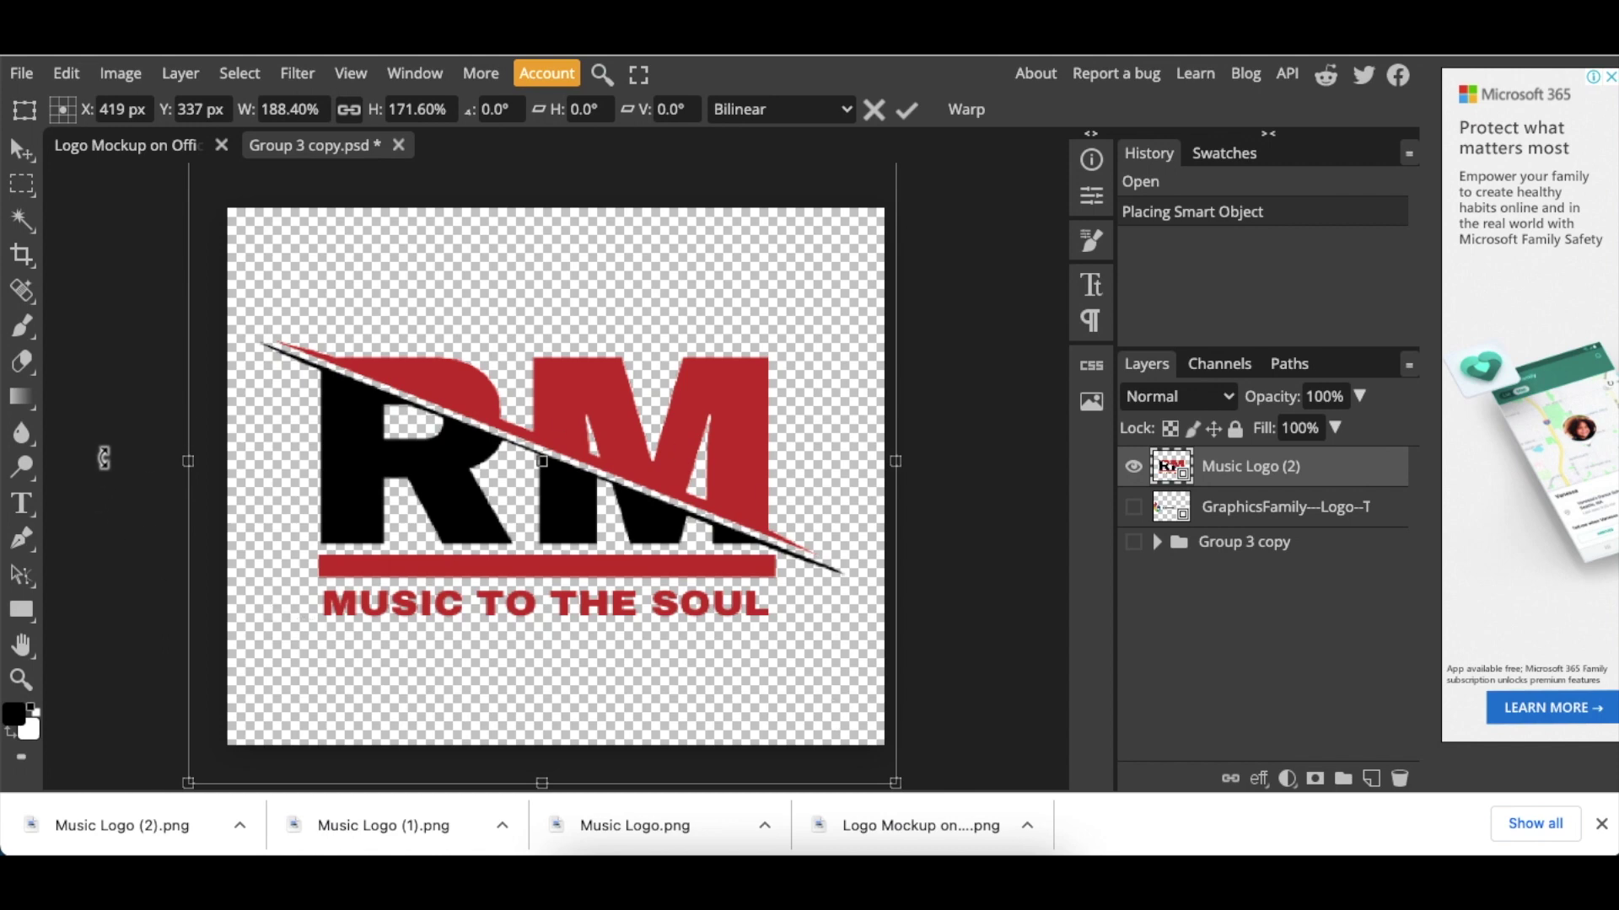
{"action": "left_click", "coordinate": [23, 78]}
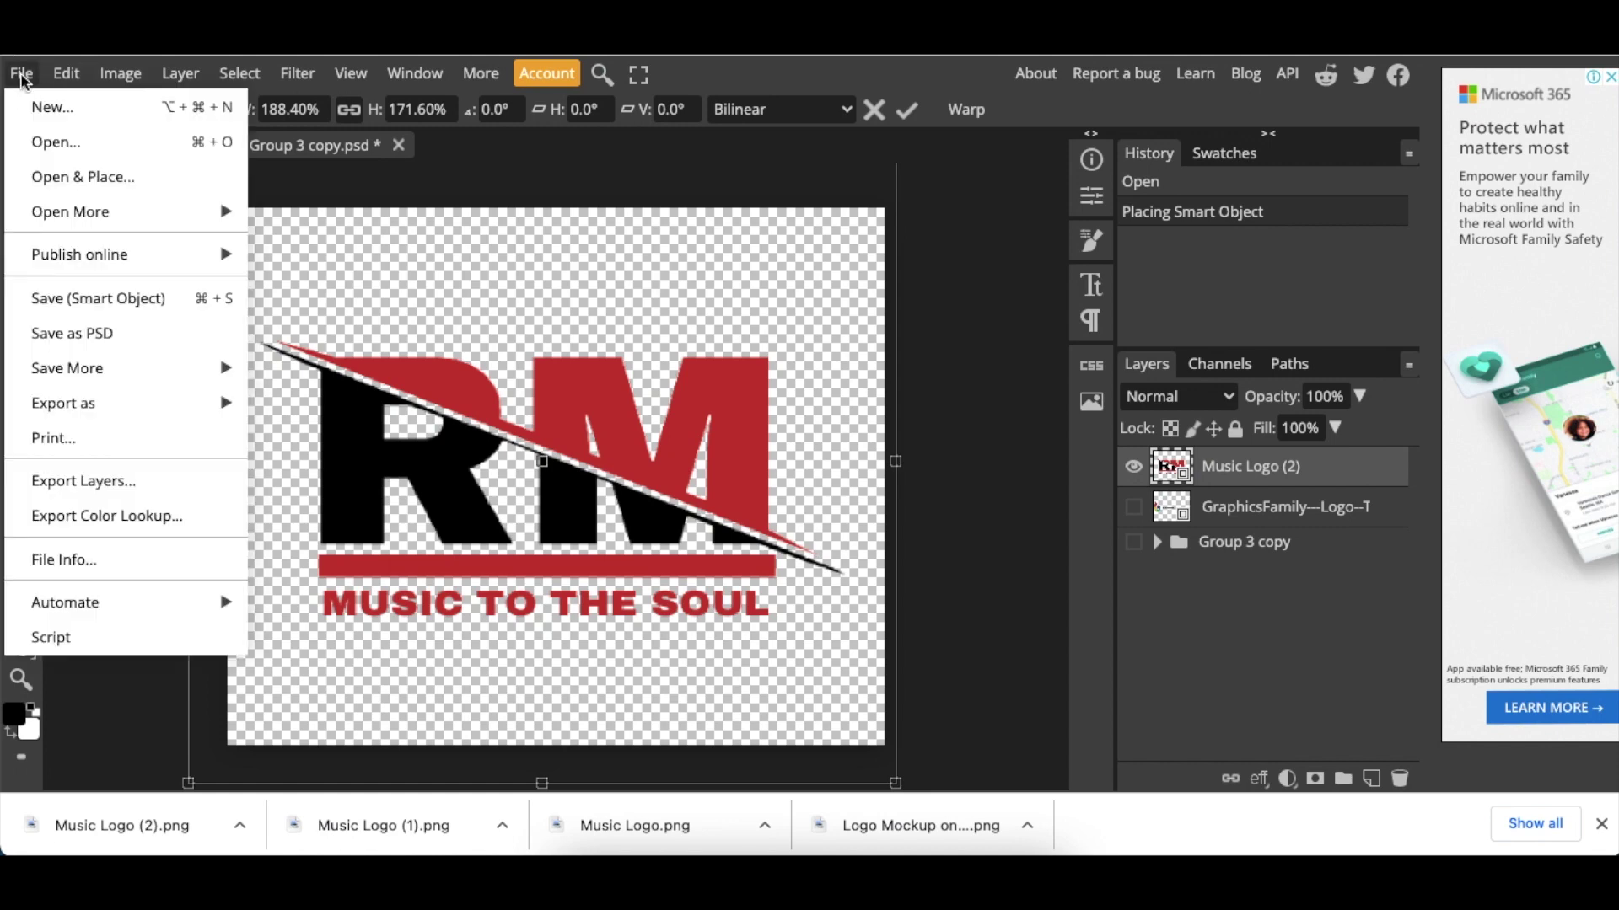
{"action": "left_click", "coordinate": [79, 300]}
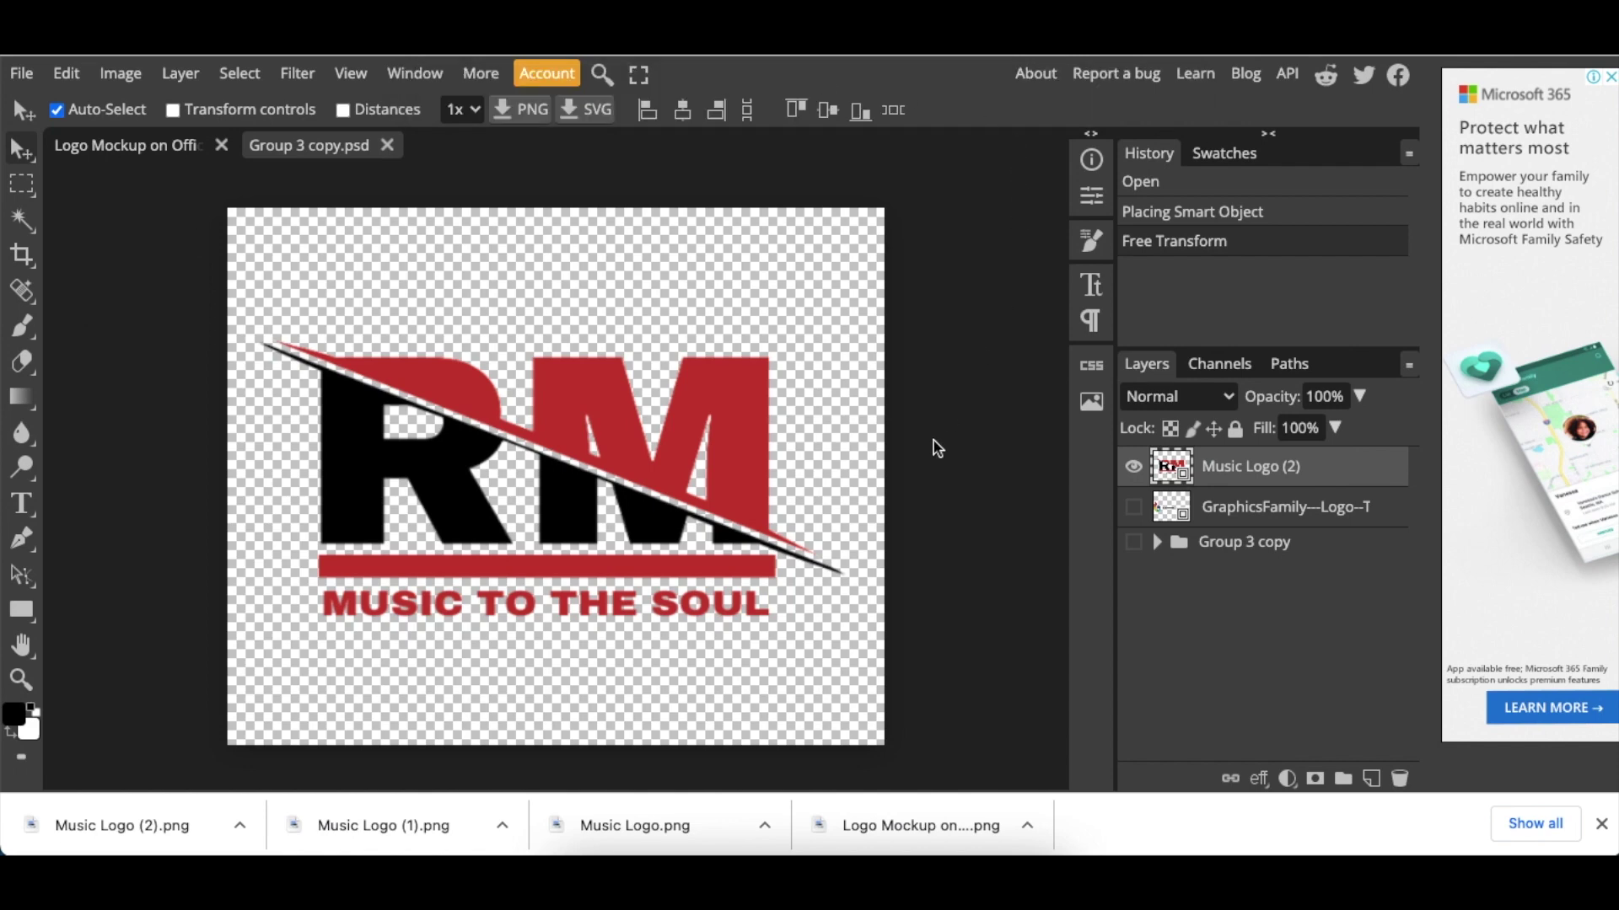
Step: Export the Logo Mockup document as a 1404 × 973 PNG and open the download
{"action": "left_click", "coordinate": [109, 154]}
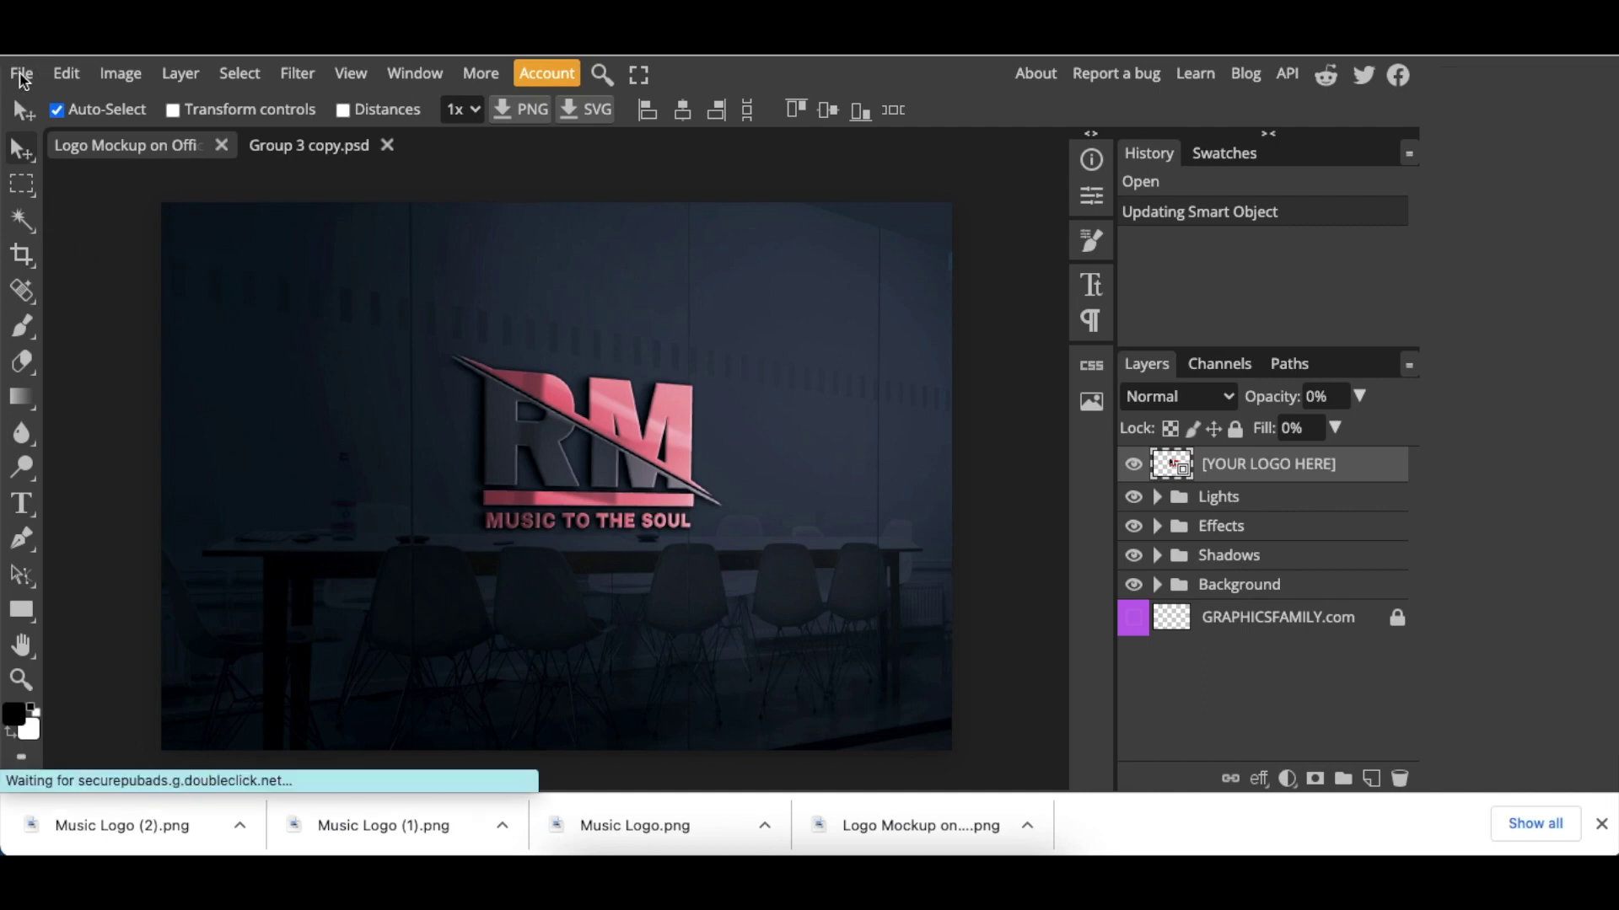
{"action": "left_click", "coordinate": [21, 75]}
{"action": "mouse_move", "coordinate": [80, 417]}
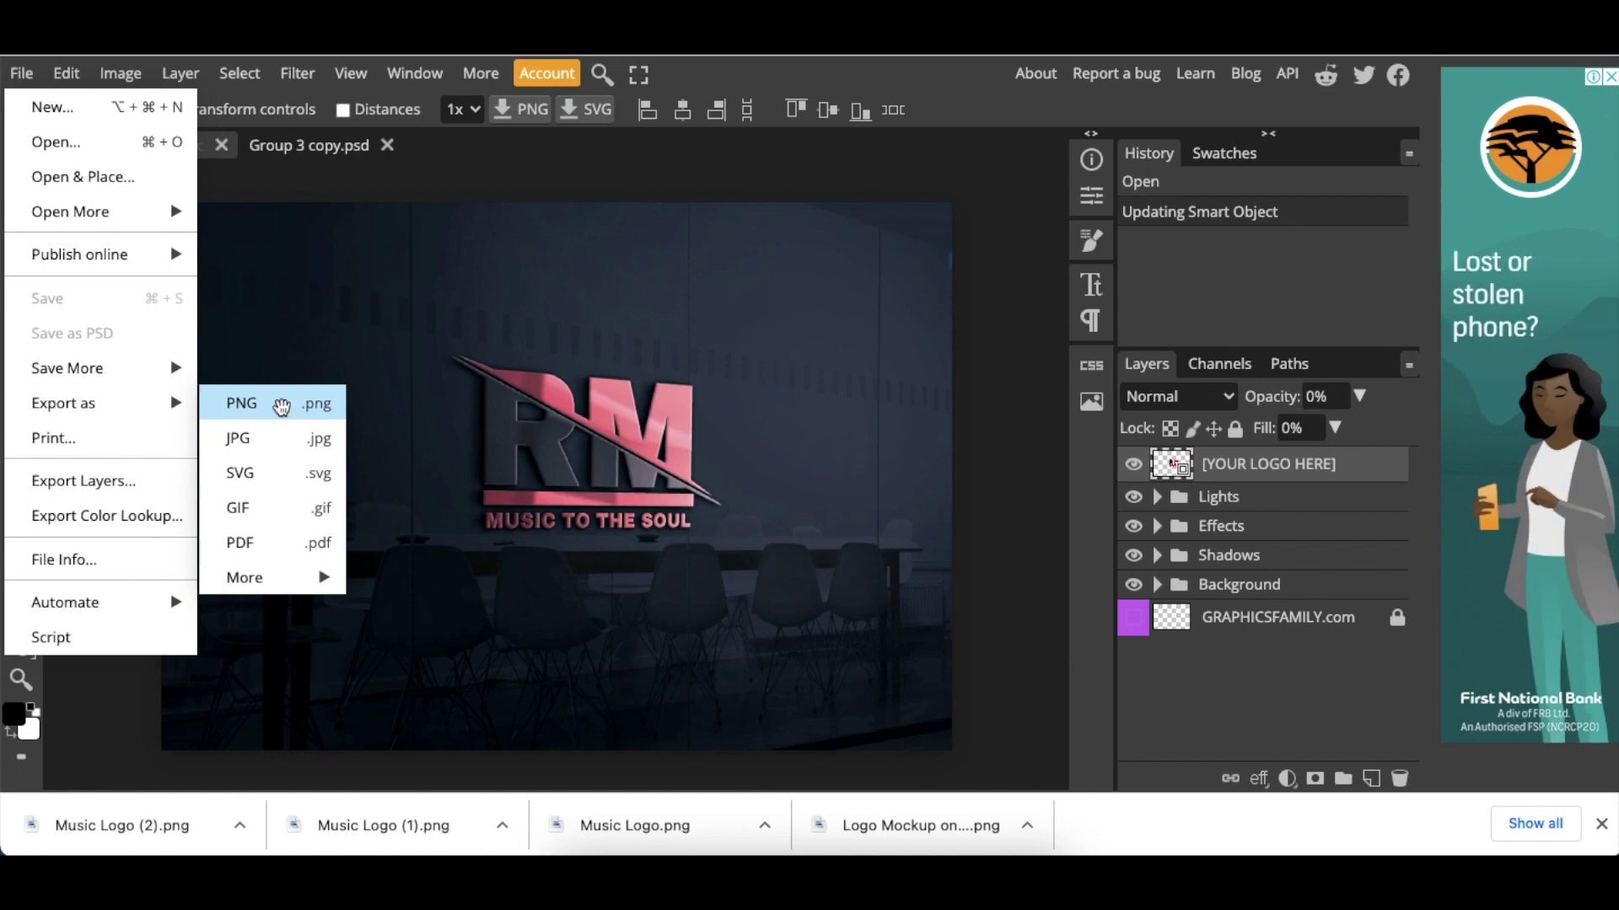
{"action": "left_click", "coordinate": [283, 411]}
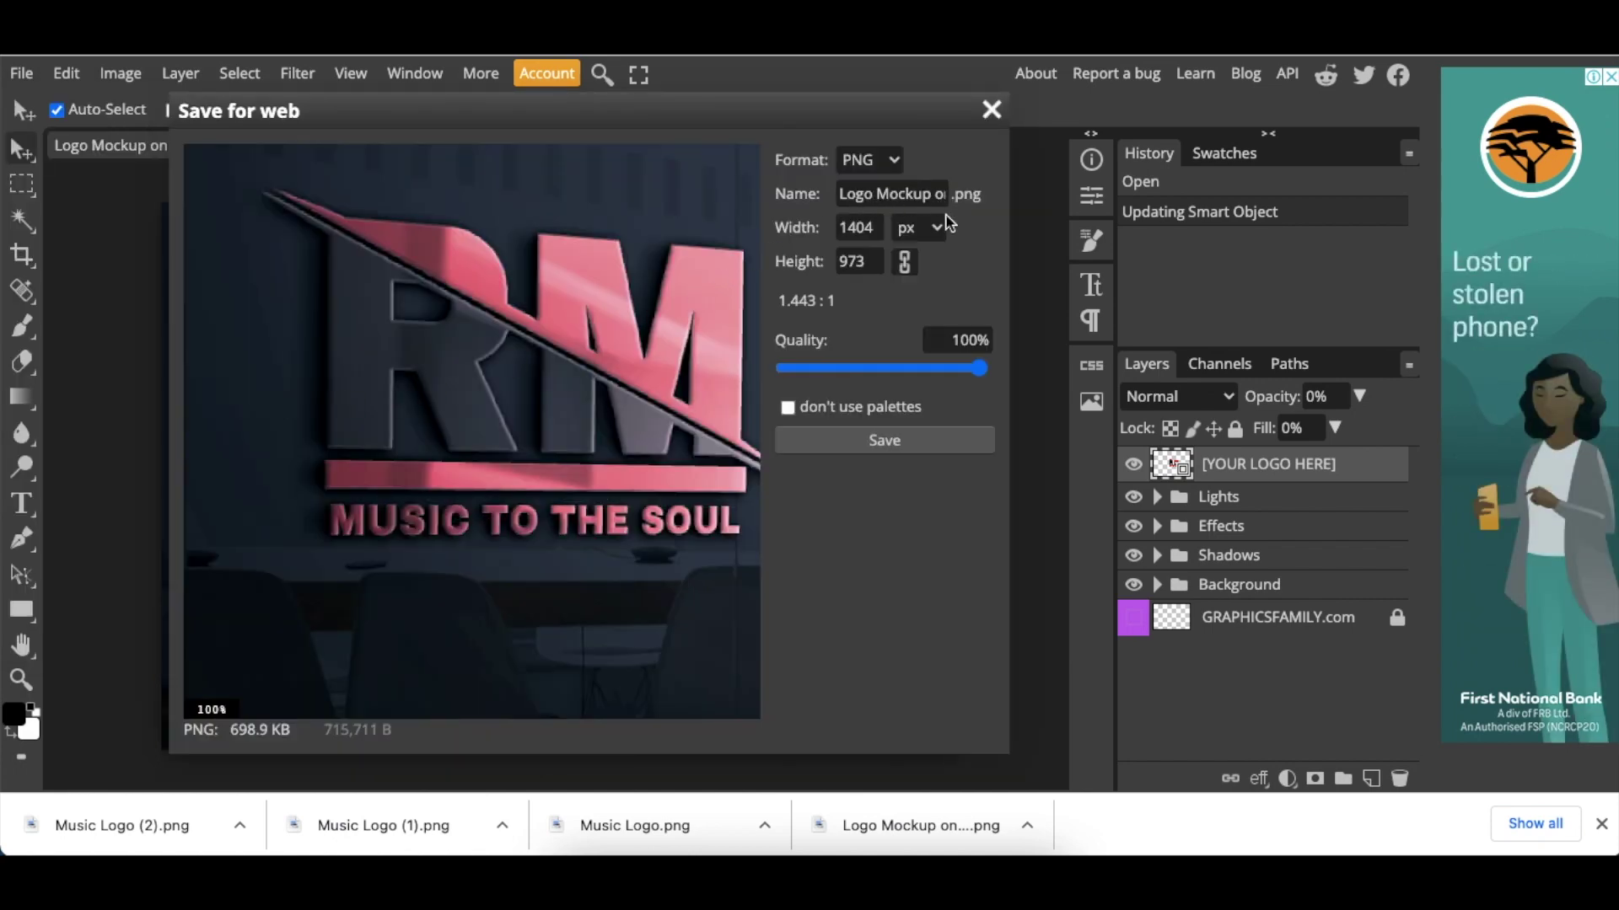
{"action": "left_click", "coordinate": [884, 440]}
{"action": "left_click", "coordinate": [130, 827]}
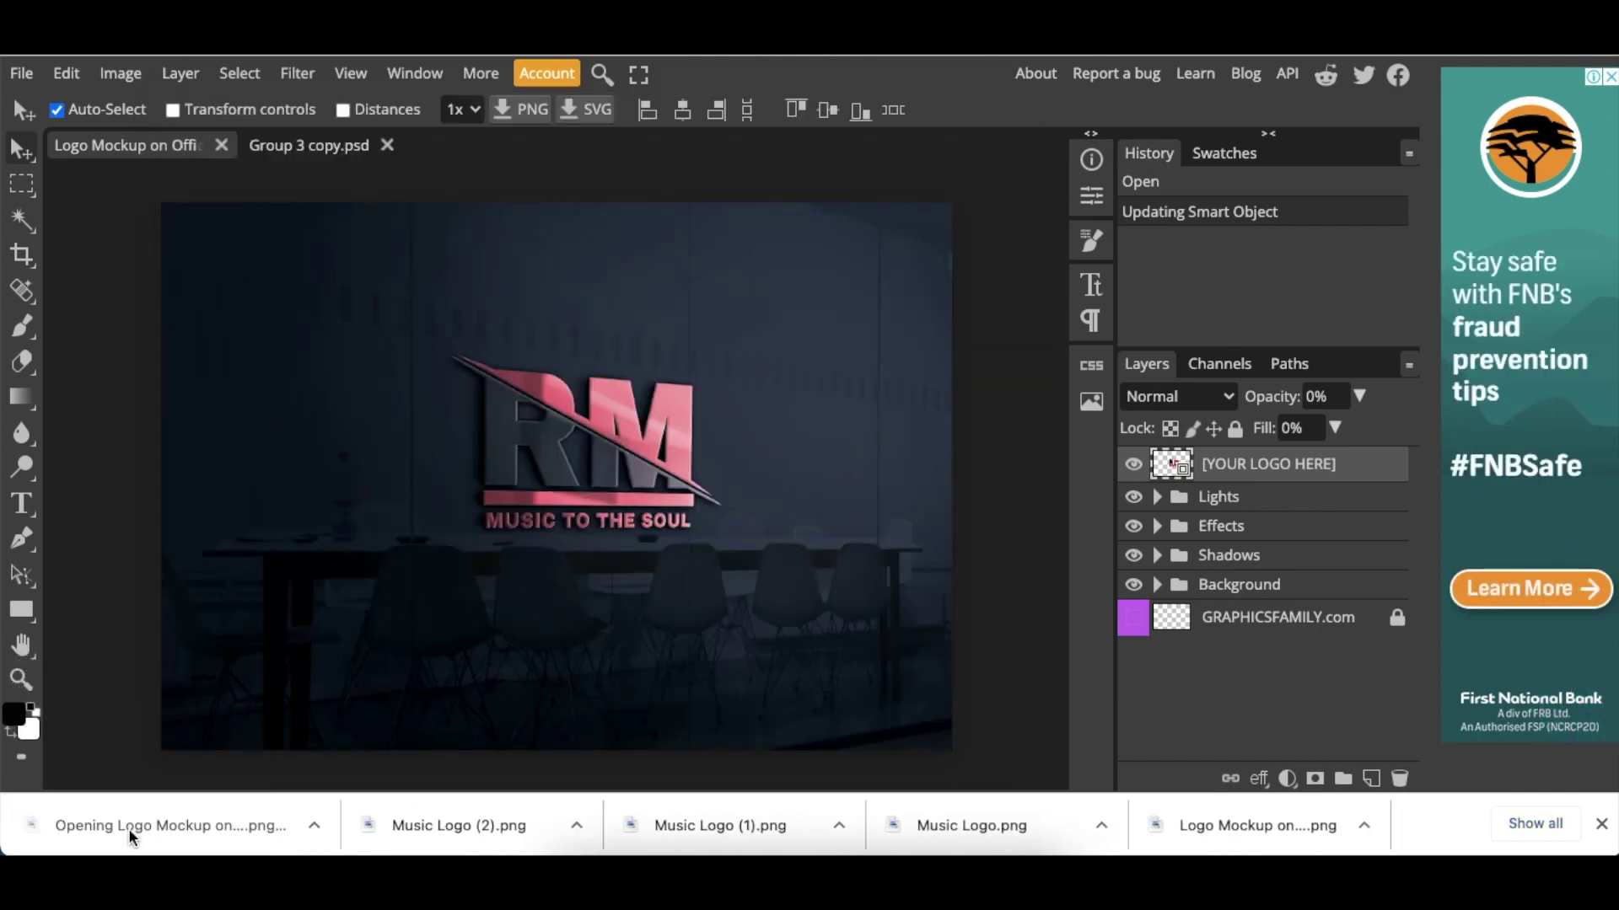